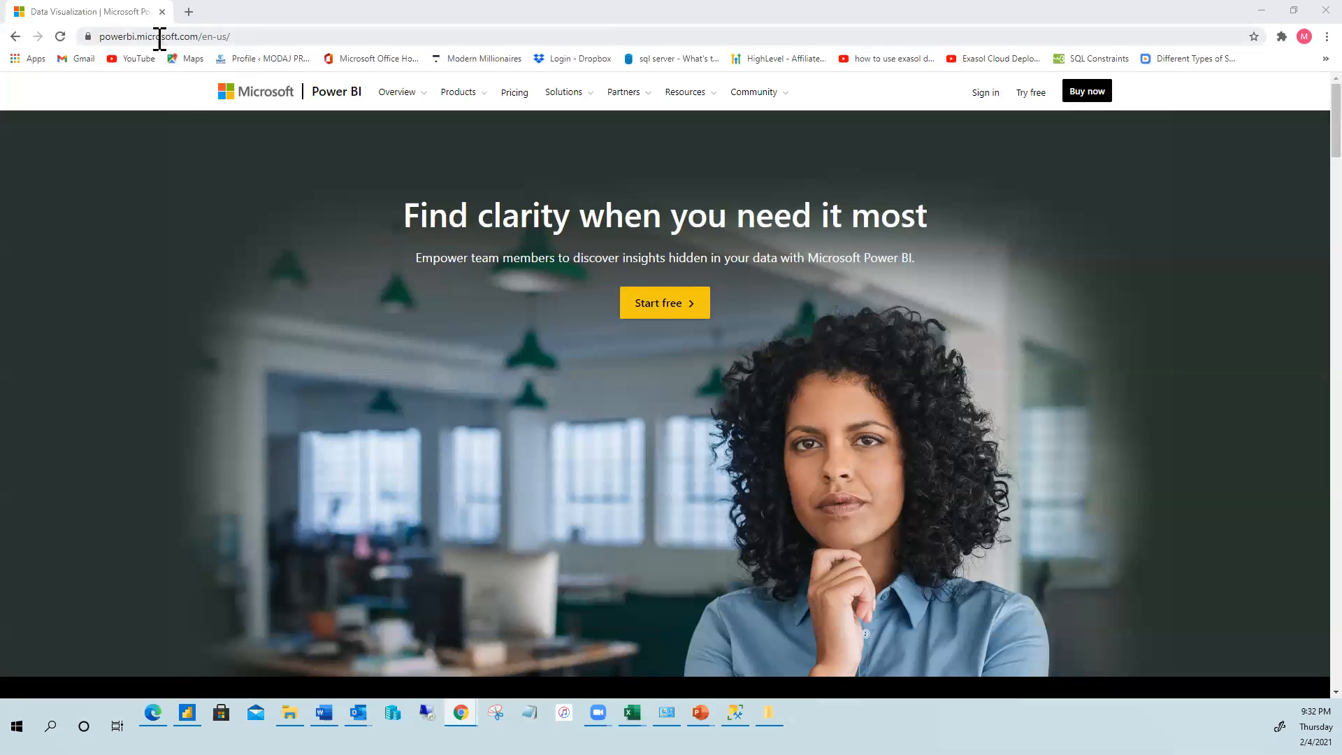
Open the Power BI Desktop product page and start its free download through the Microsoft Store
click(475, 100)
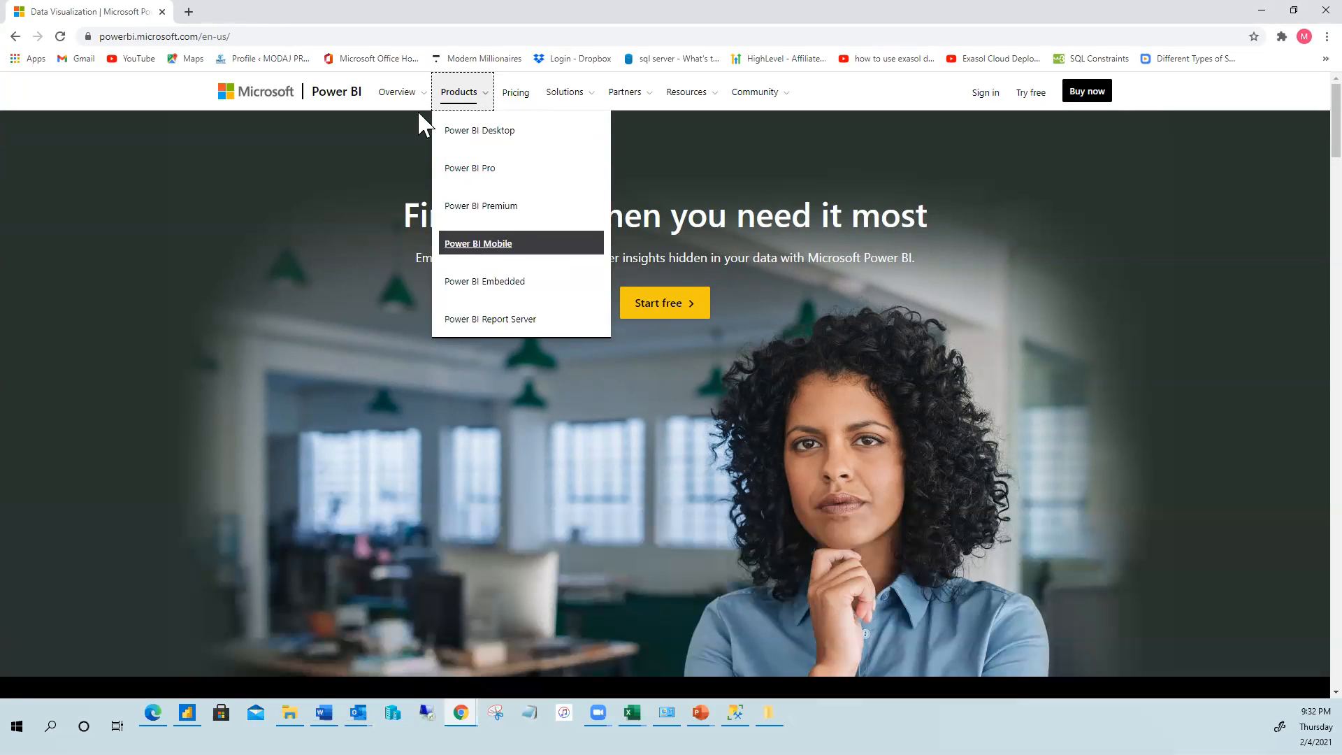
click(499, 139)
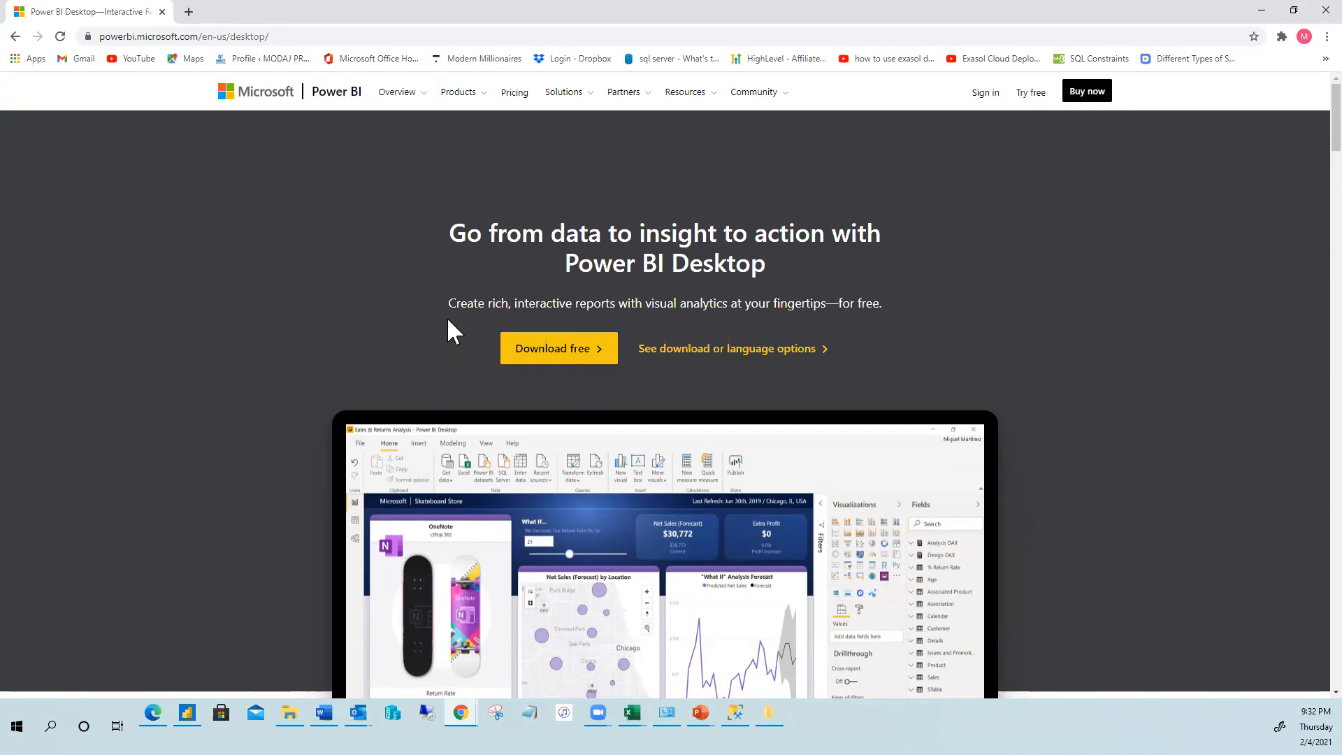
click(550, 347)
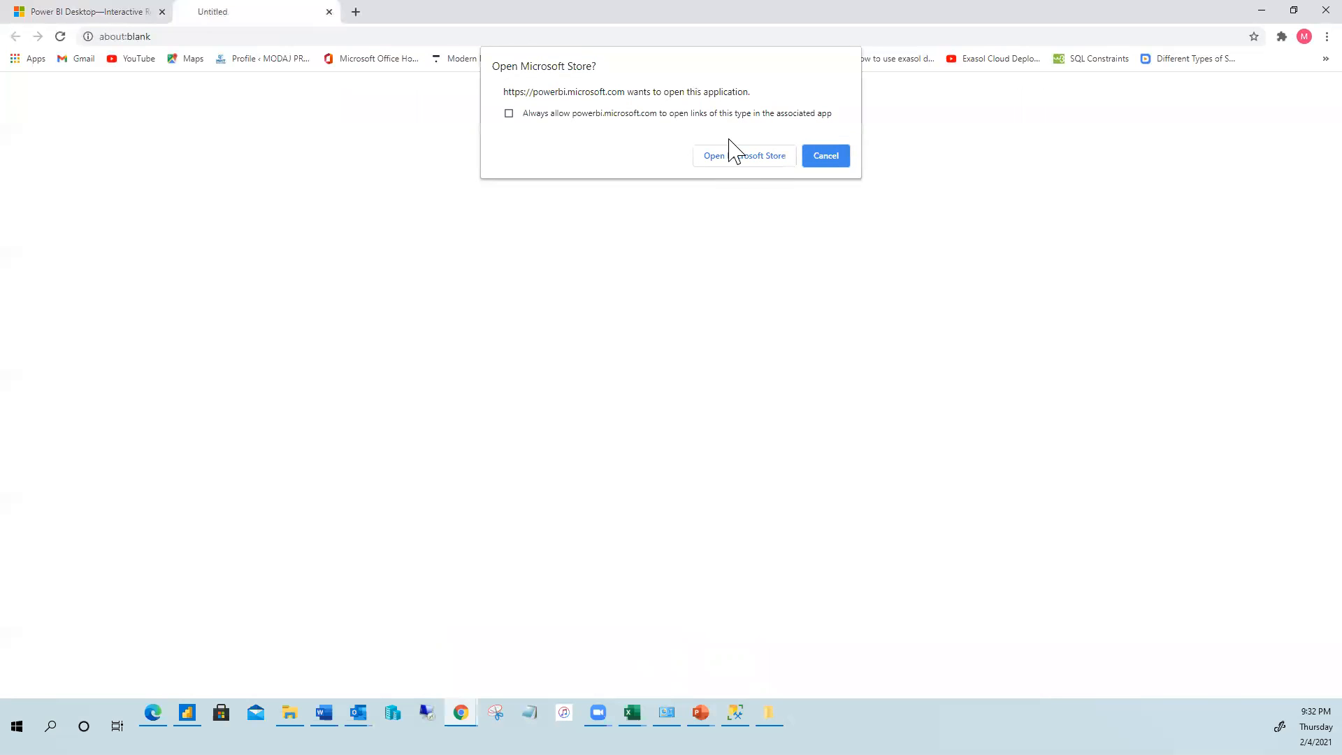
click(759, 158)
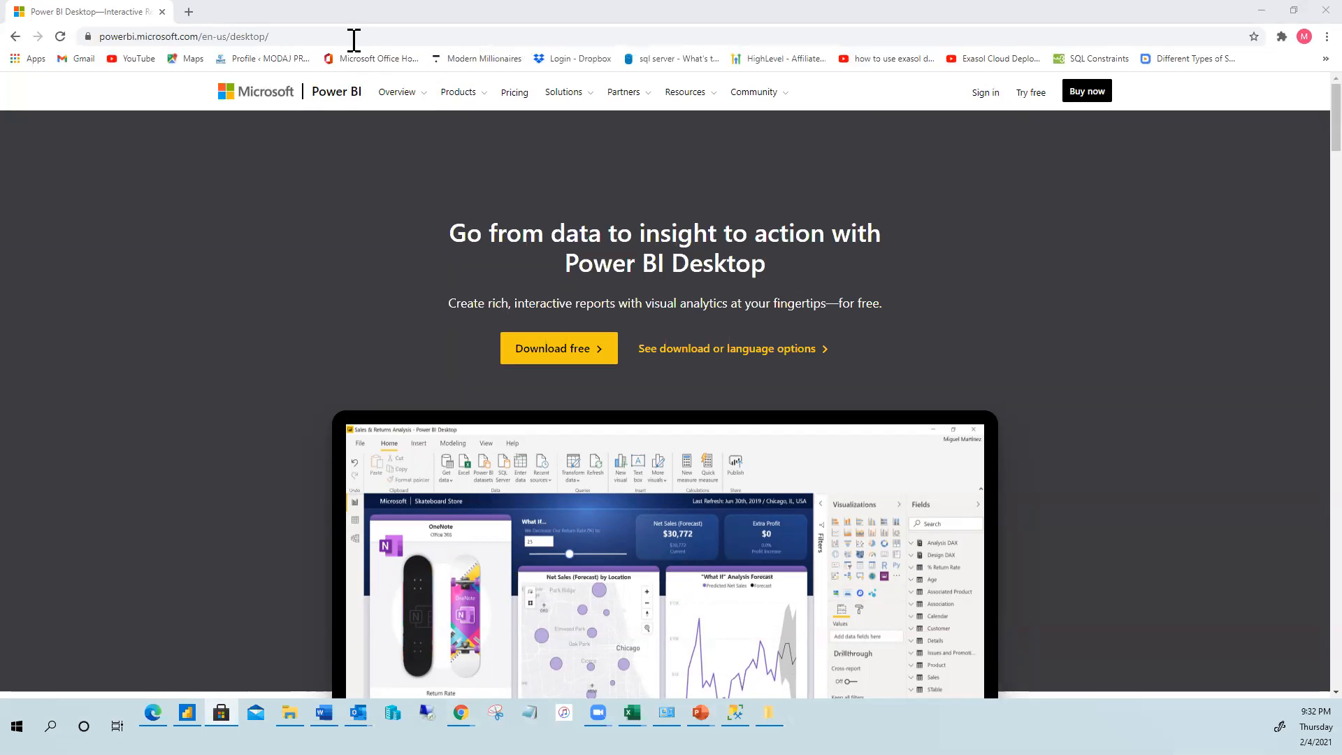
click(308, 36)
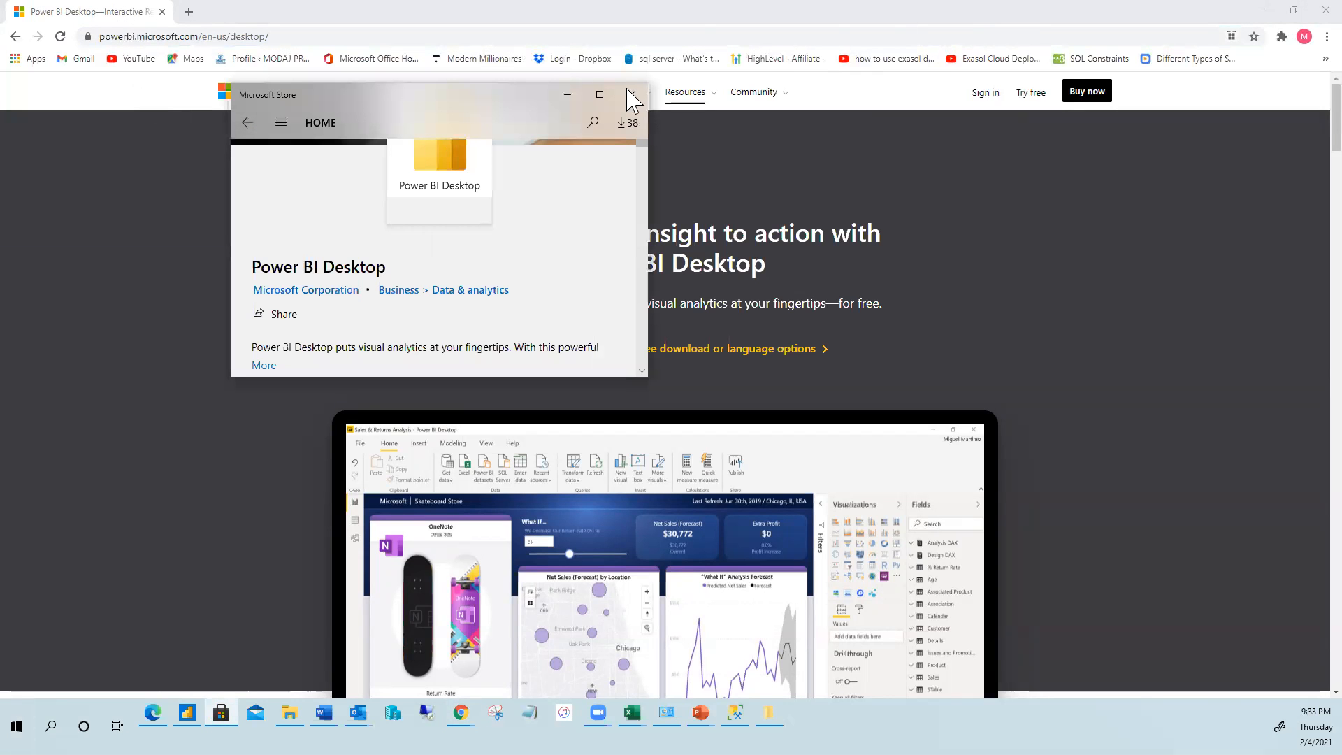
Launch Power BI Desktop from its maximized Microsoft Store page, and close both the application and the Store
click(598, 97)
scroll(371, 664, down, 2)
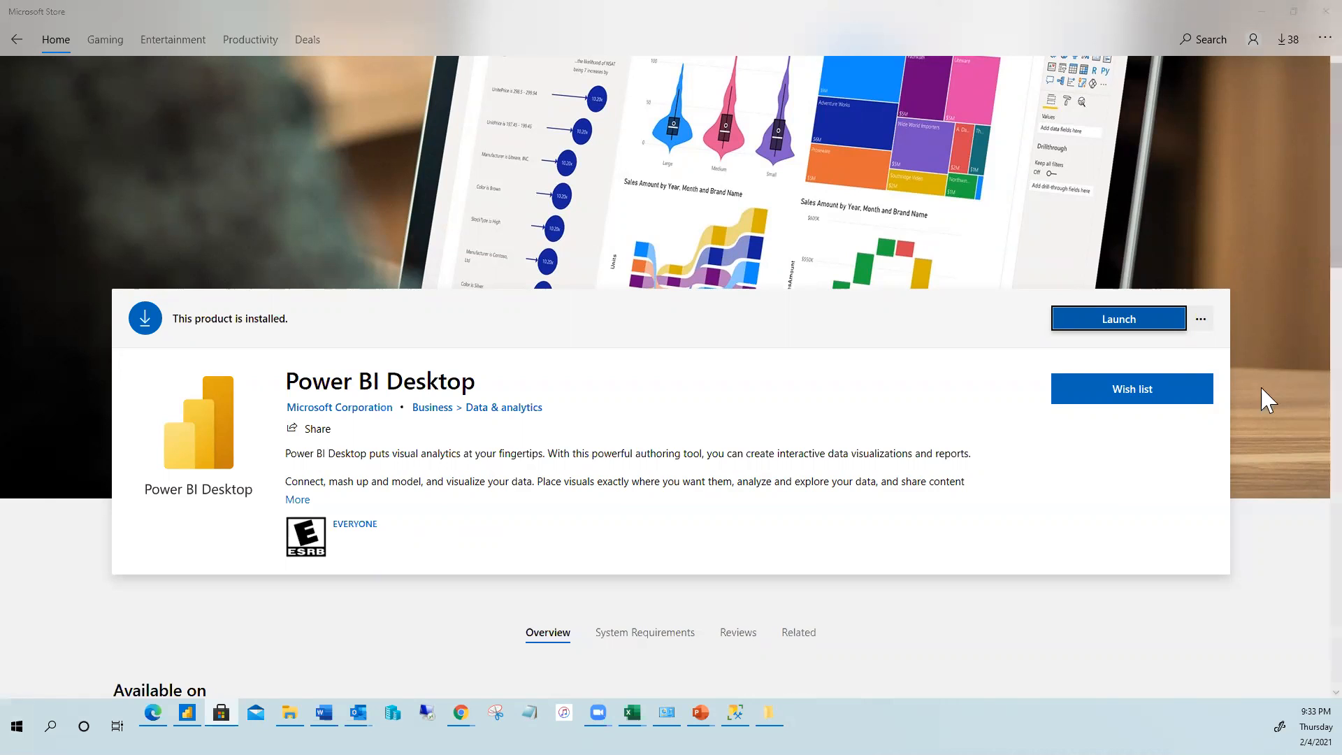
click(1118, 321)
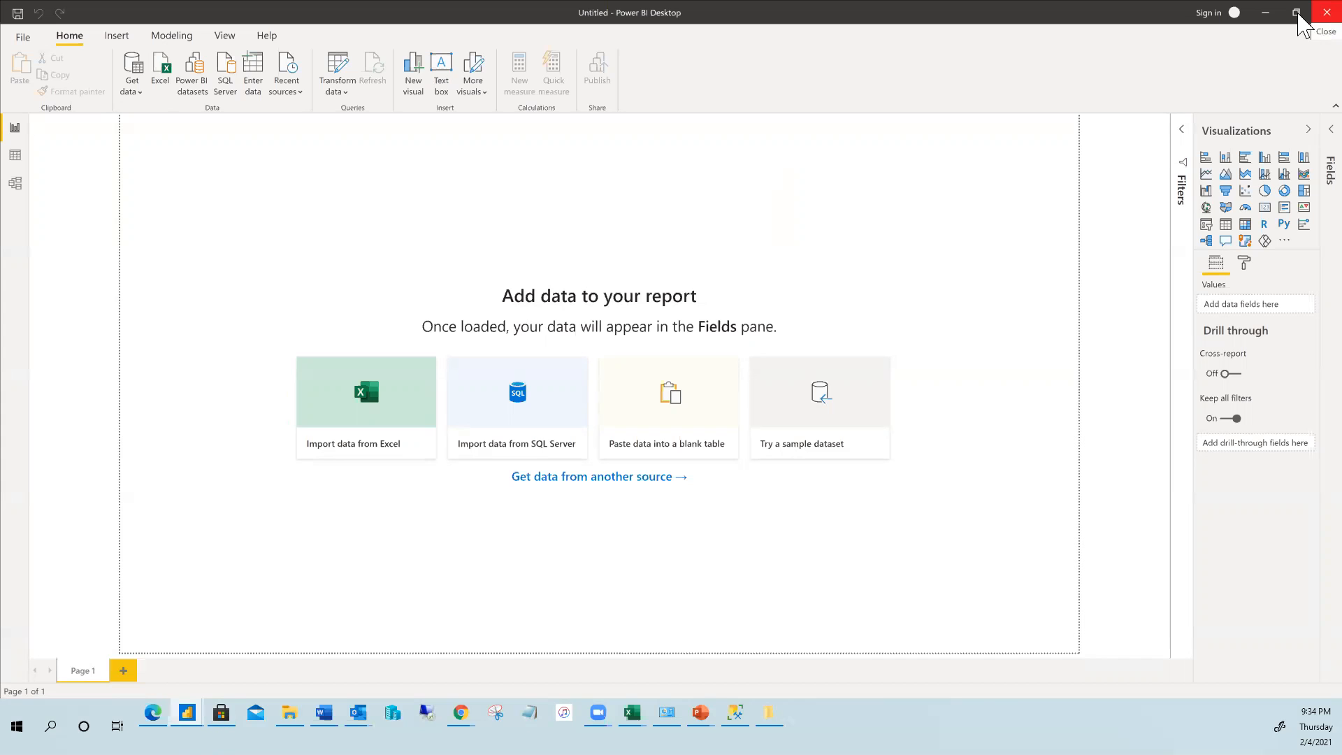
click(1326, 12)
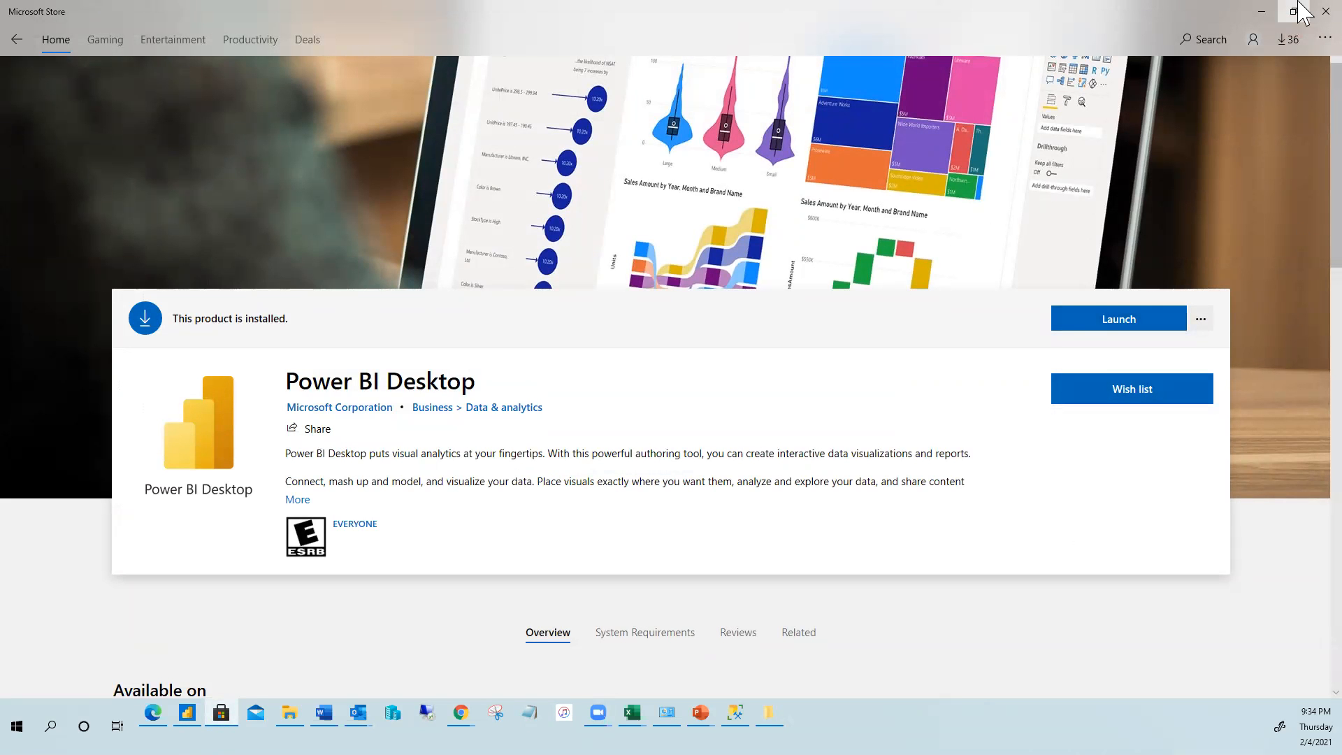
click(1326, 12)
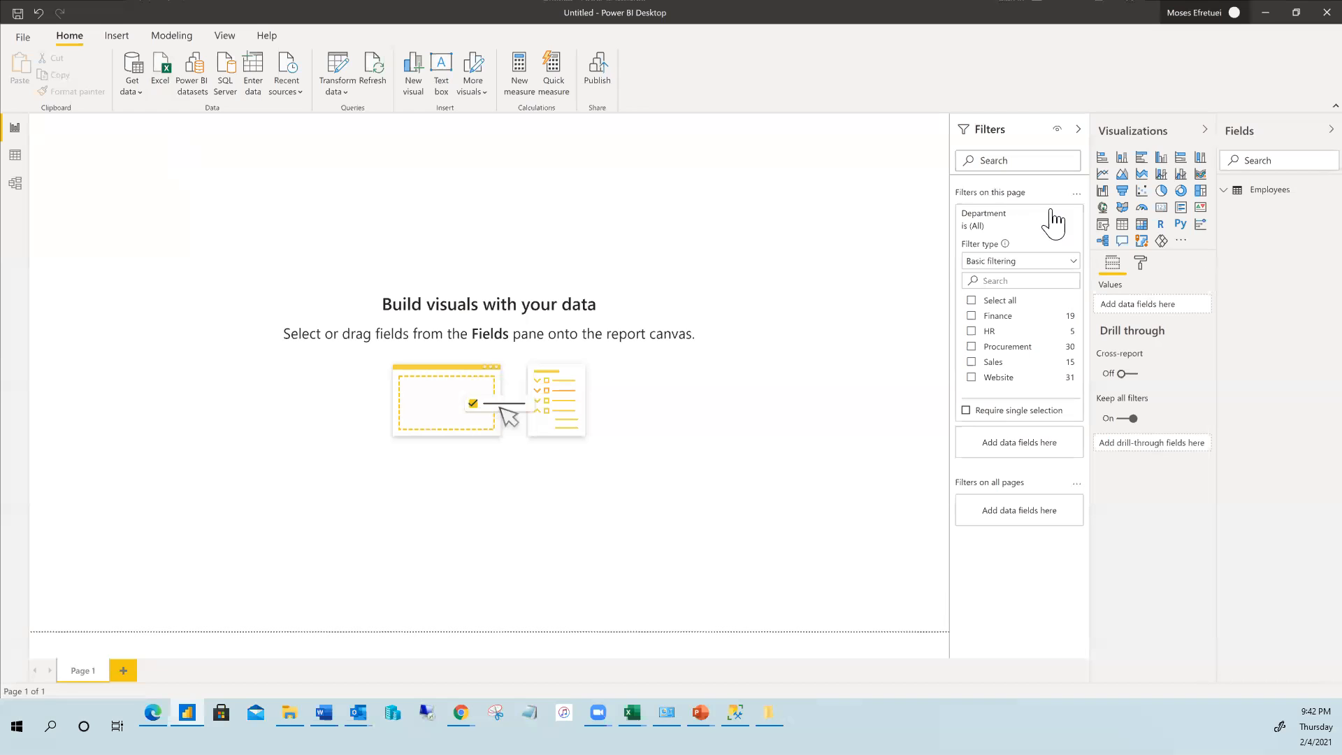
Browse the available data sources and connect to the Excel workbook emp-data.xlsx in the Datasets folder
click(134, 86)
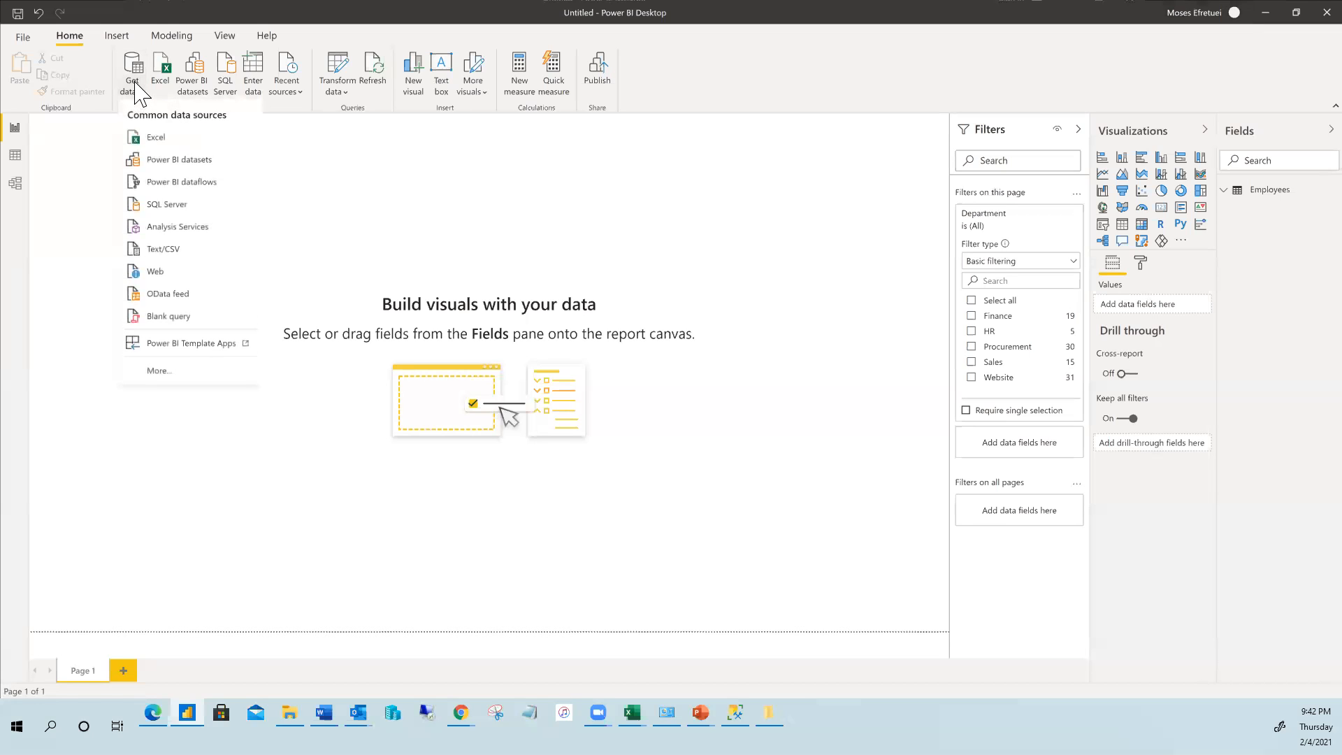
click(141, 96)
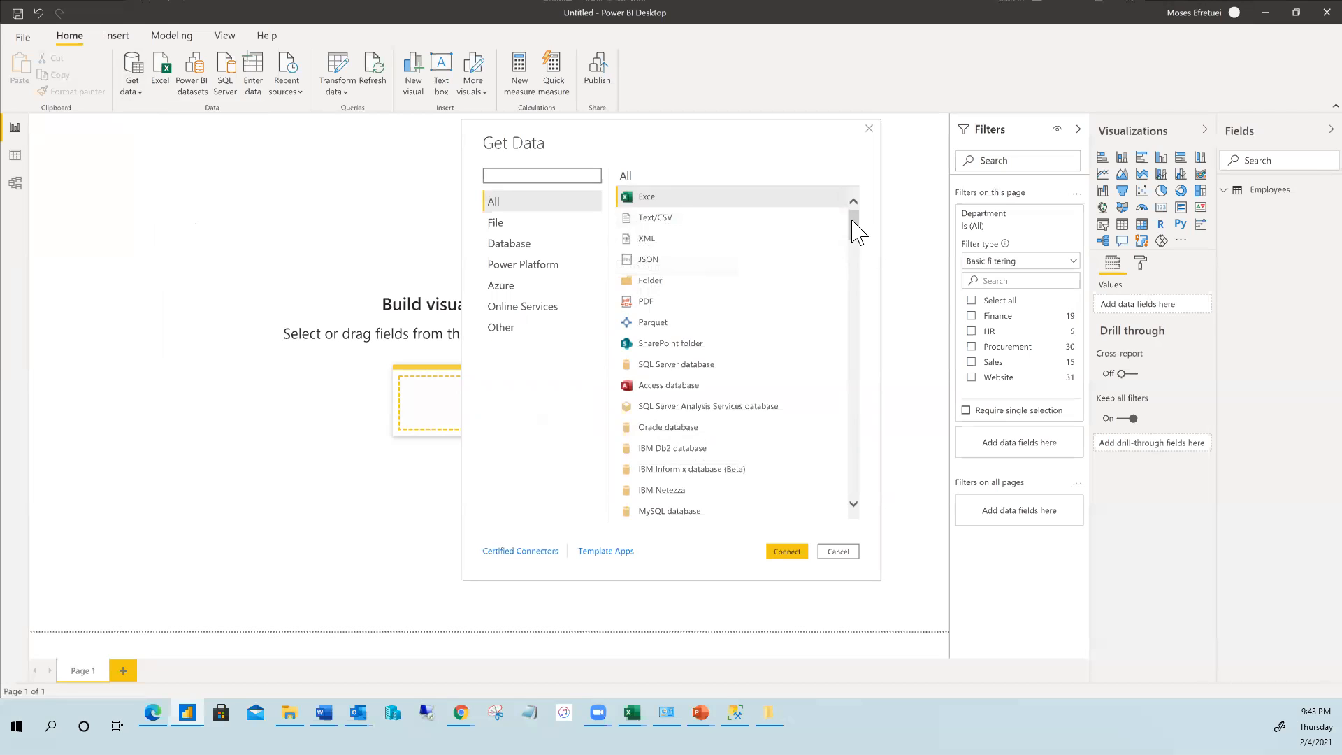
drag(852, 222, 865, 247)
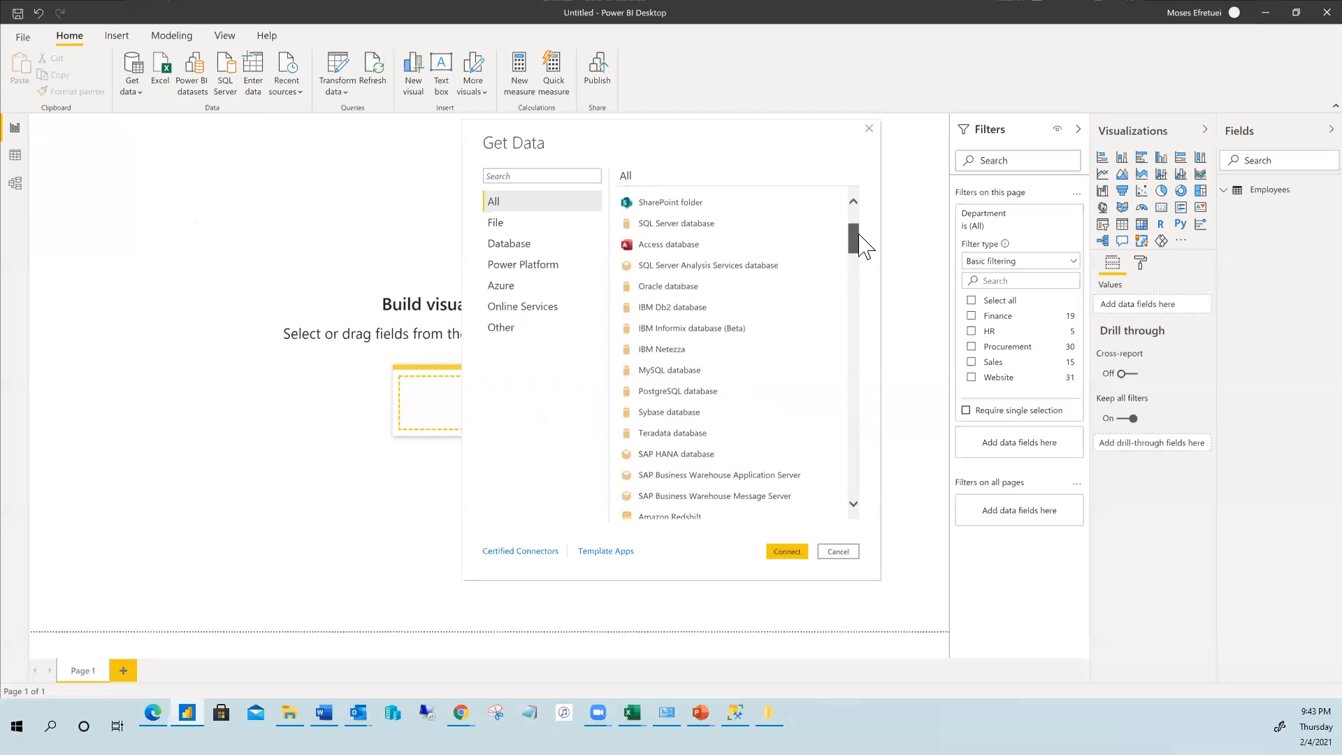
drag(865, 246, 863, 247)
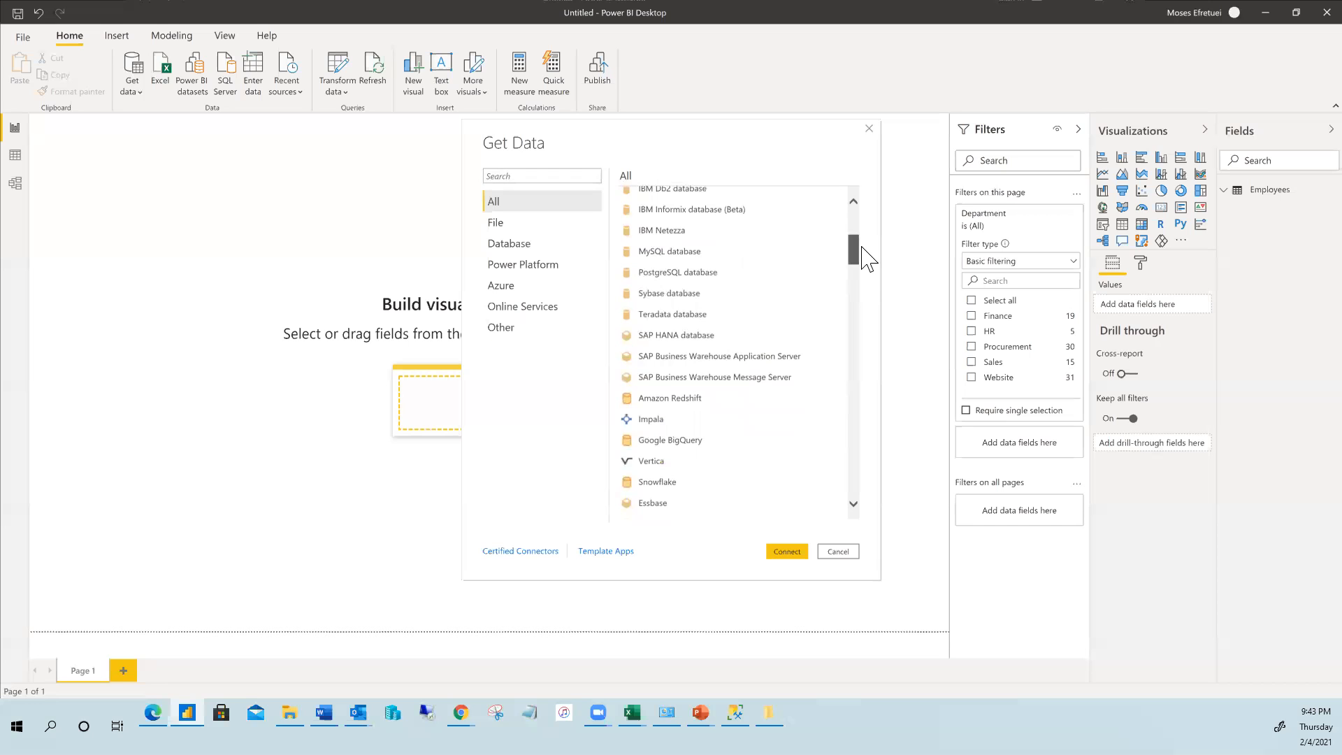
drag(862, 247, 883, 210)
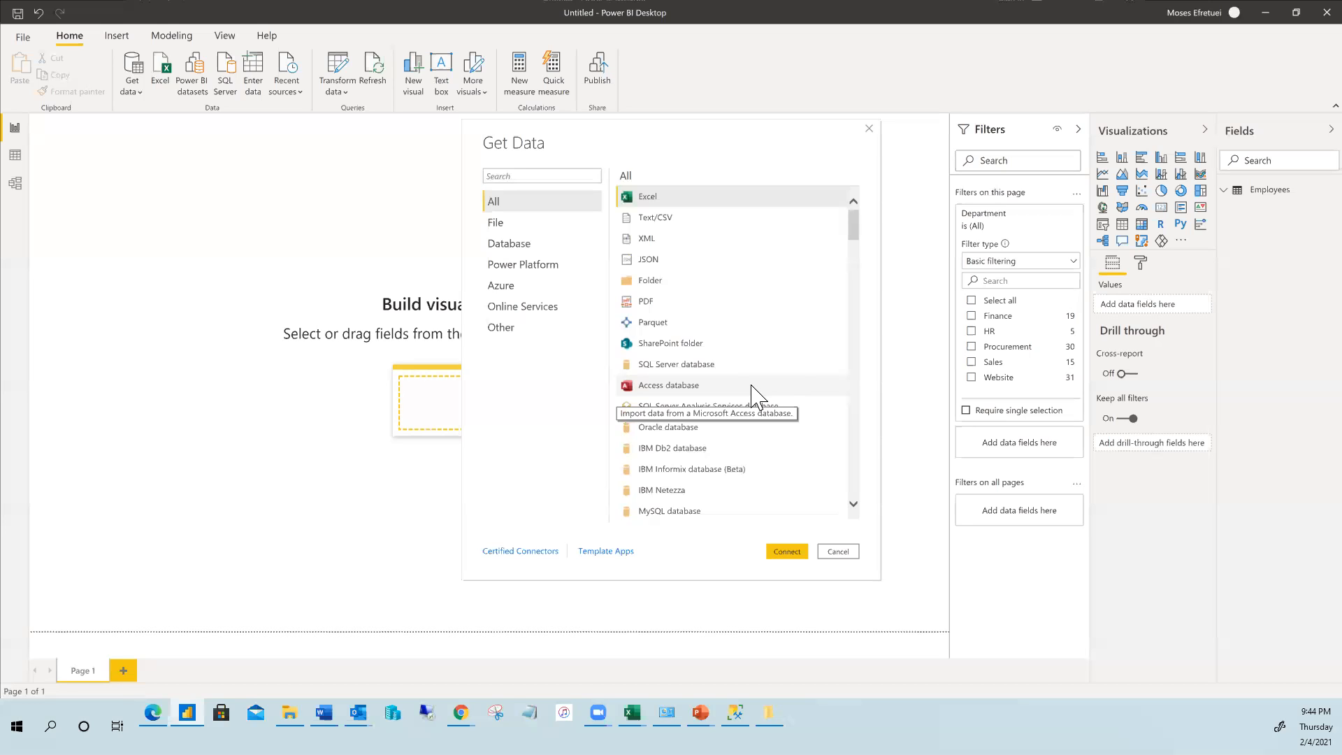
click(650, 200)
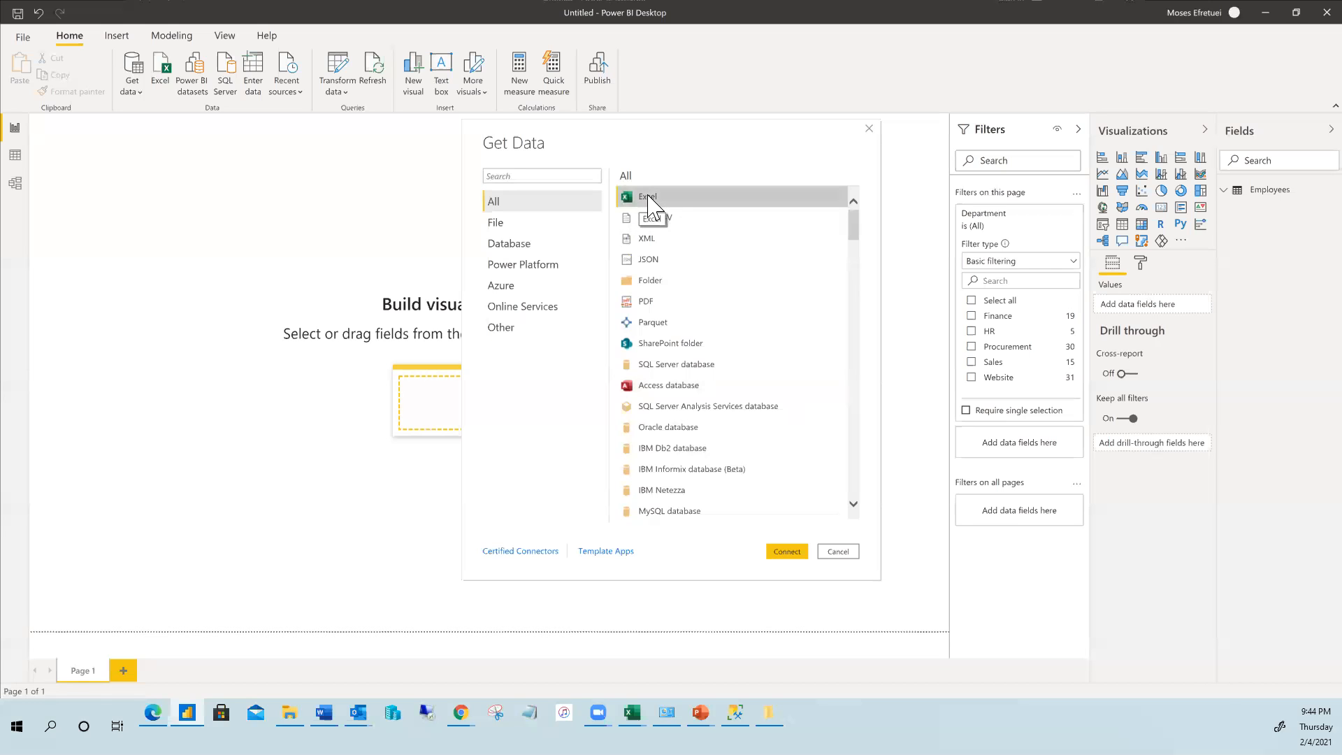
click(787, 554)
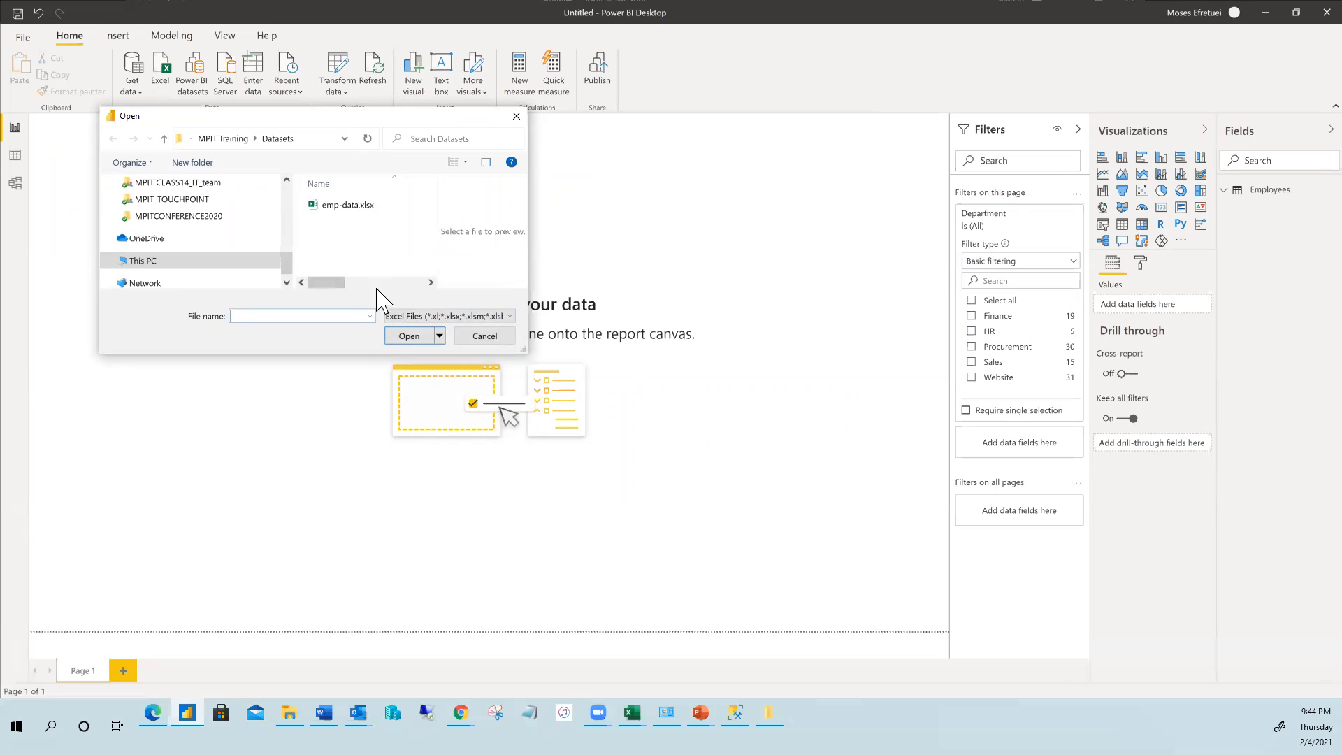
click(340, 209)
click(410, 337)
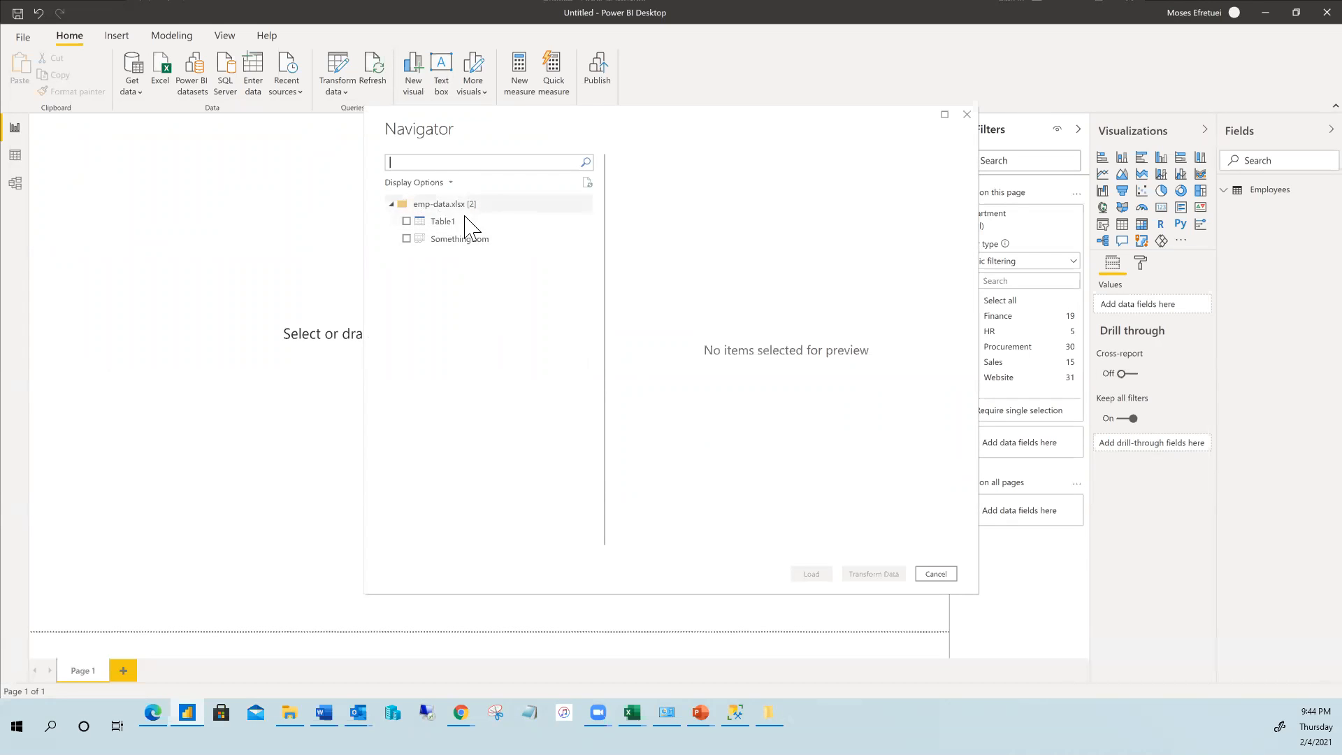
Select Table1 from the emp-data.xlsx workbook, preview its columns, and load it into the report
click(406, 222)
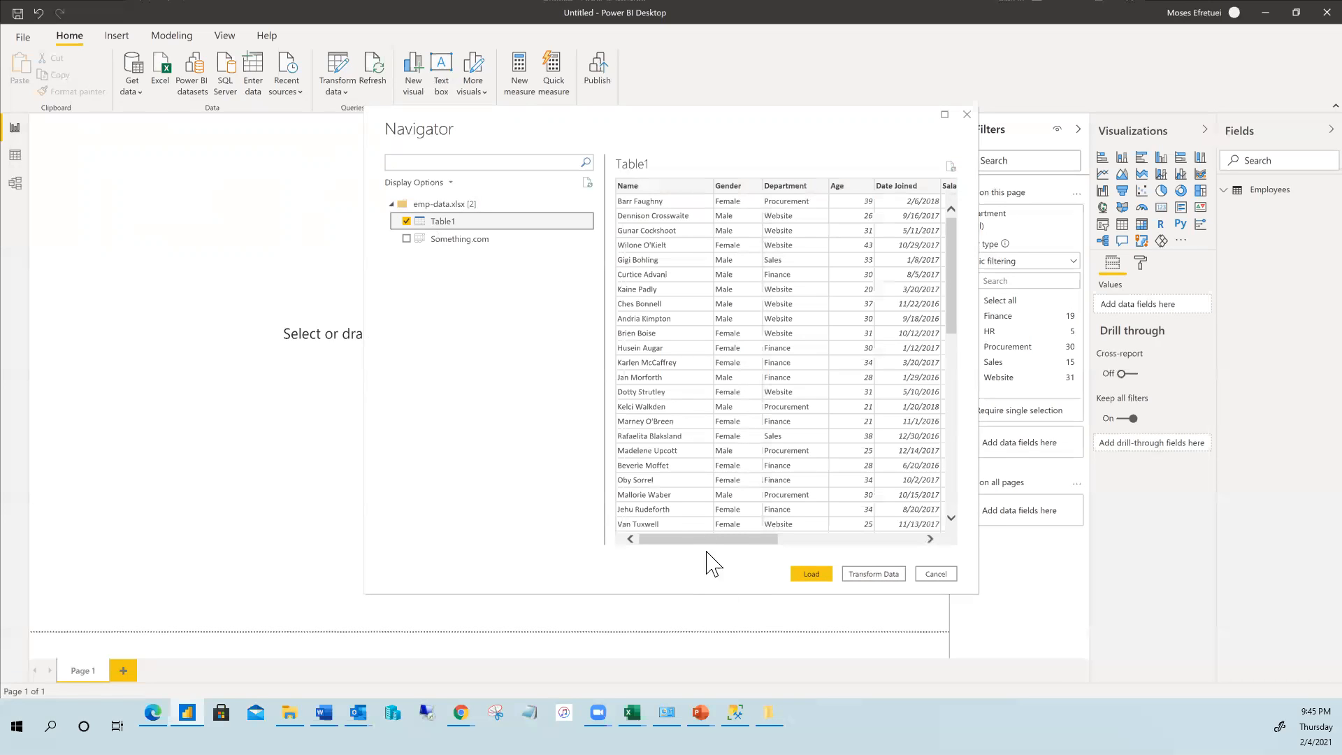
drag(708, 545, 632, 521)
click(442, 225)
click(445, 233)
click(811, 575)
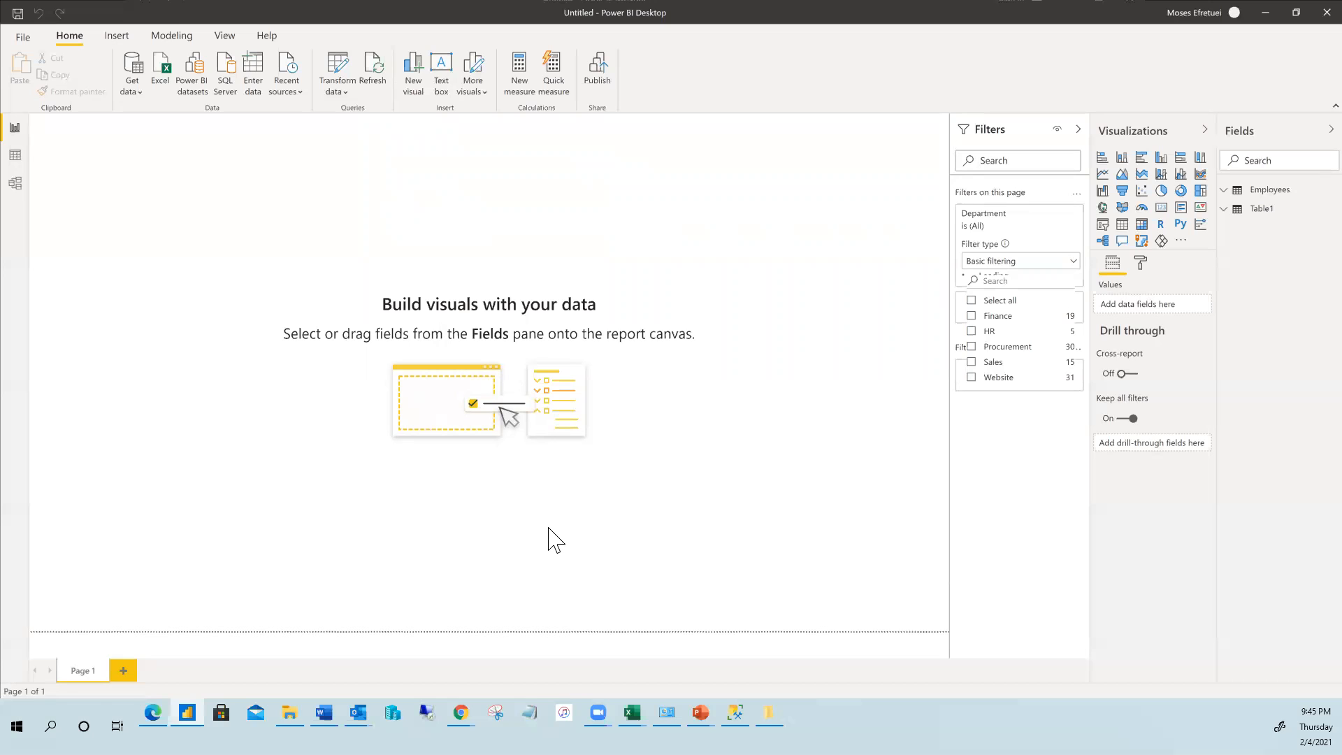
Create a table visual from Table1 with the Name, Department and Gender fields, in that order
click(1241, 211)
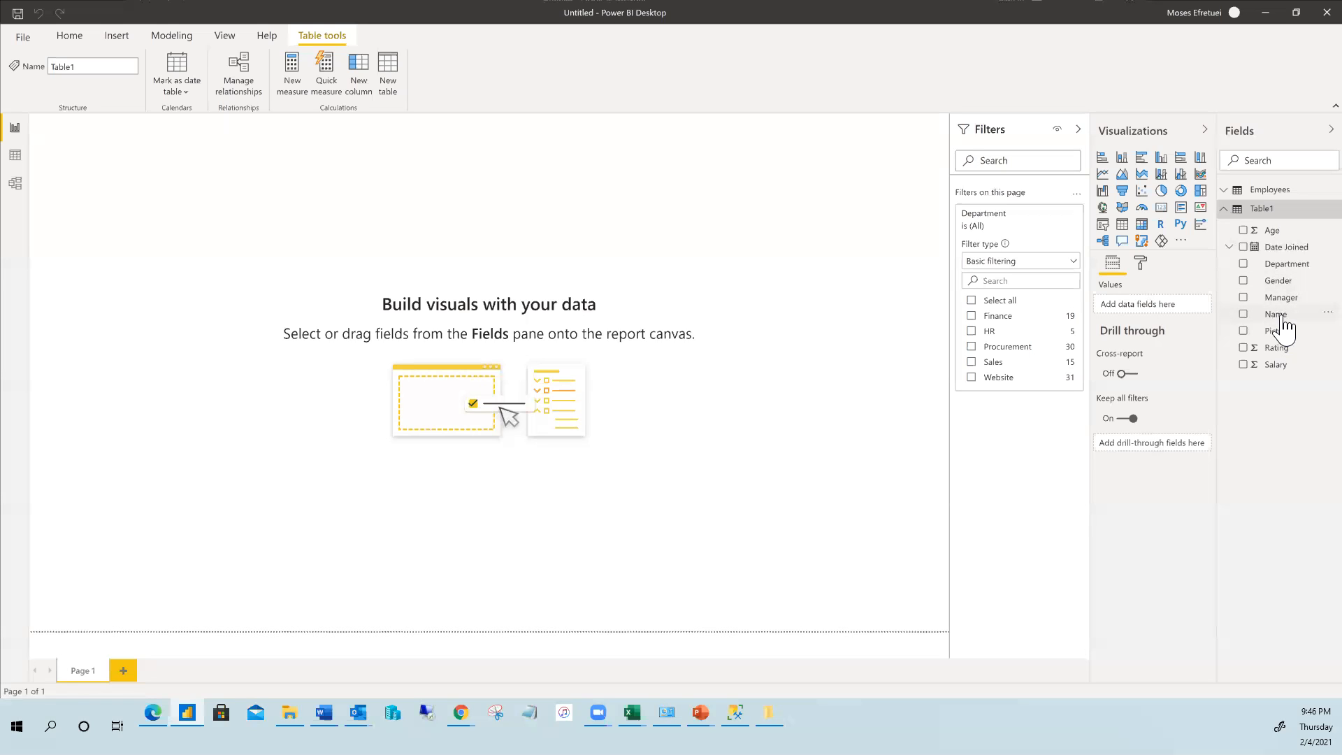
drag(1284, 319, 1146, 311)
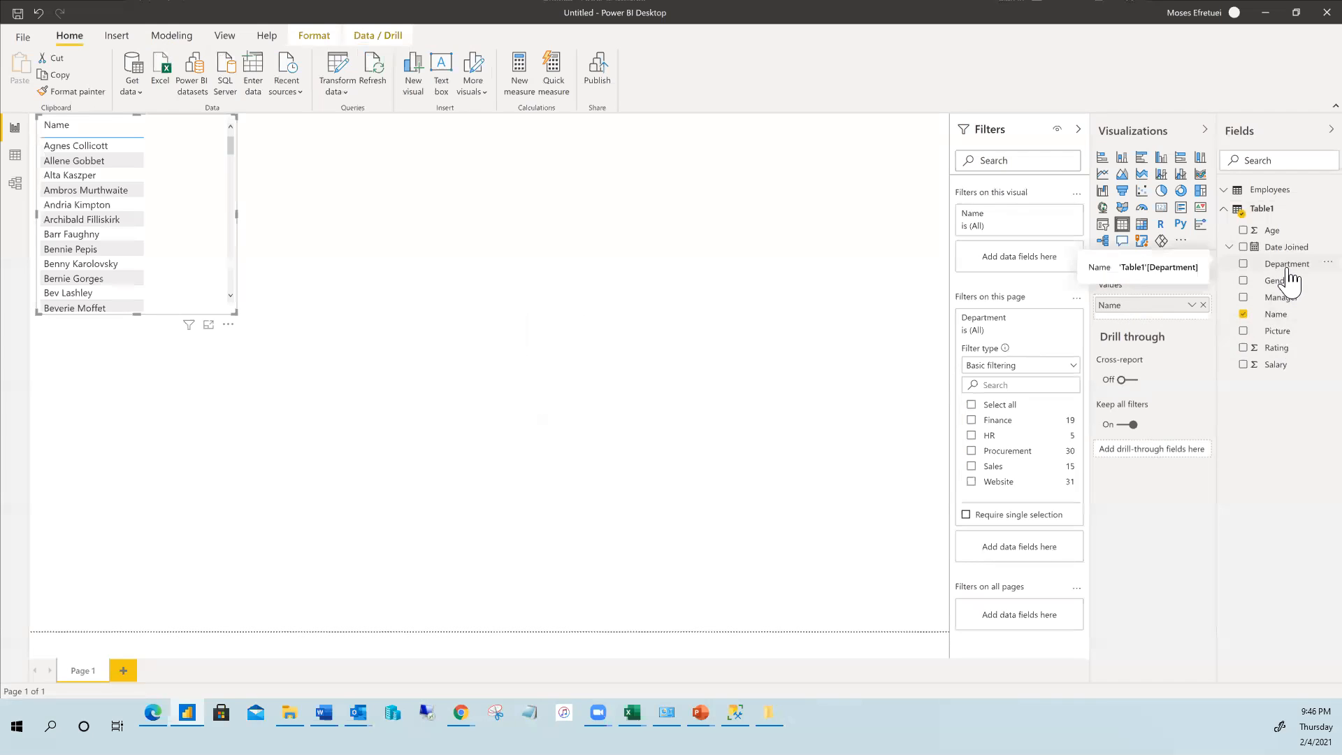
drag(1283, 267, 1145, 323)
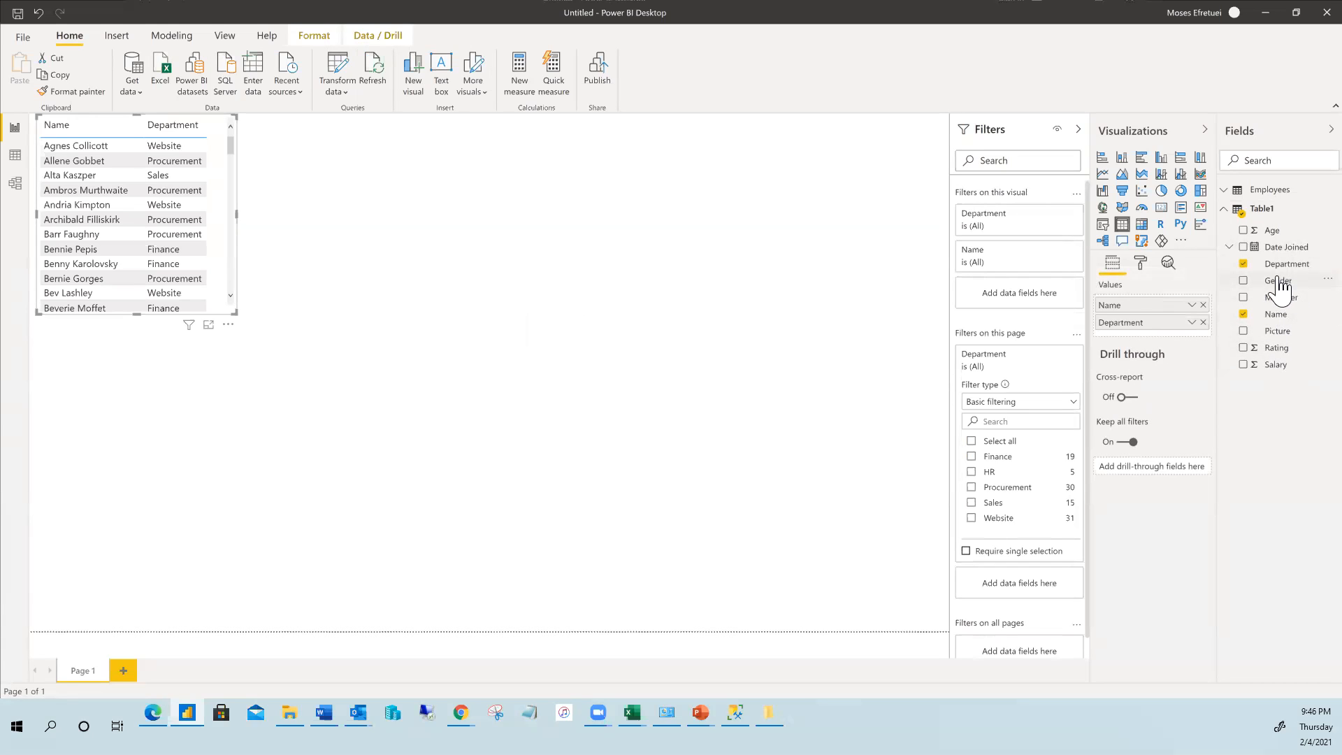
drag(1284, 292, 1147, 338)
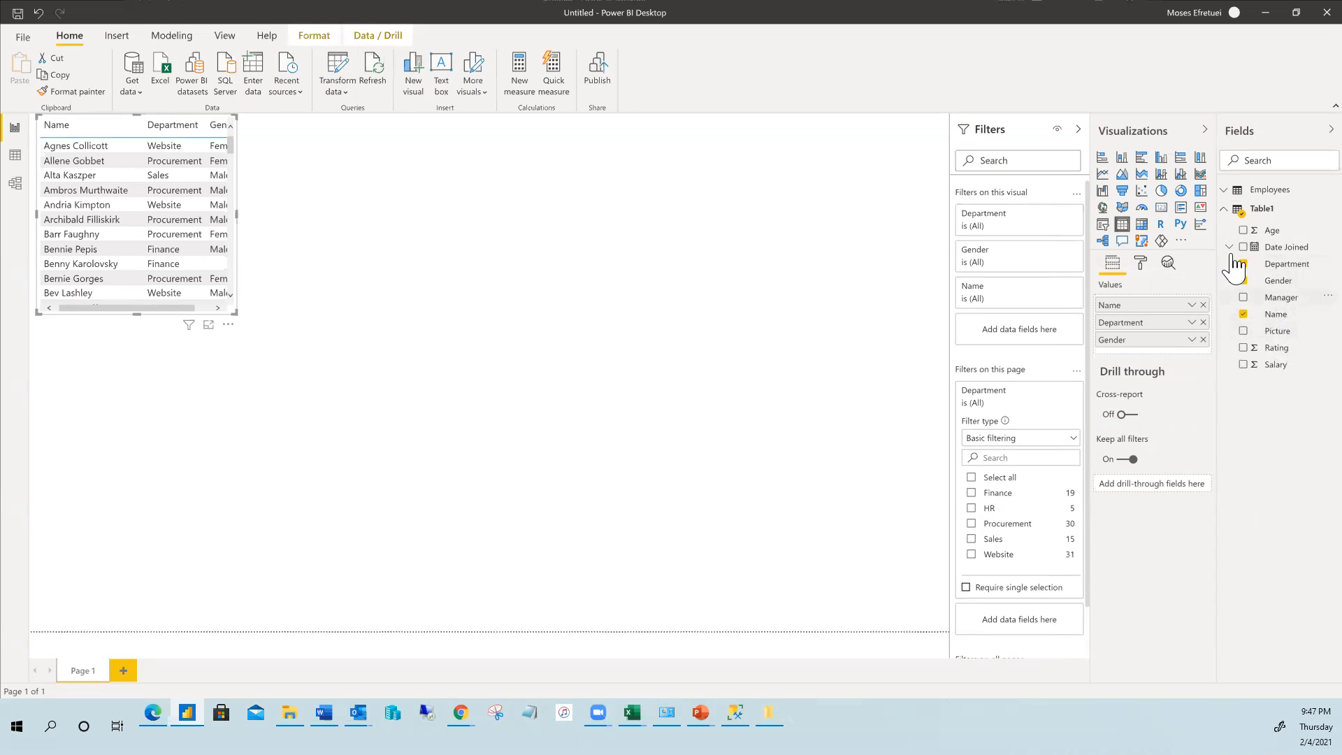
Add the Manager field after Gender and enlarge the table visual so all four columns fit
drag(1283, 306, 1210, 473)
drag(1276, 308, 1137, 448)
drag(1286, 304, 1142, 346)
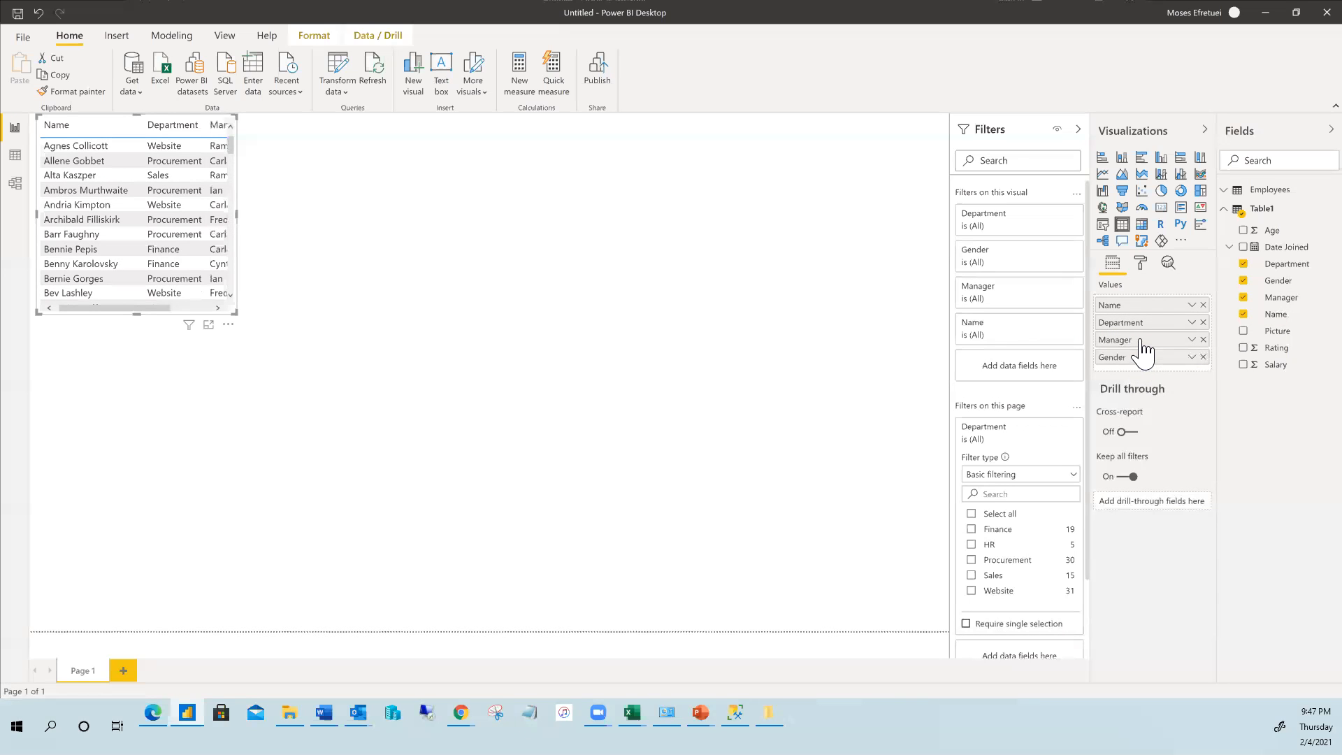
drag(1142, 342, 1142, 374)
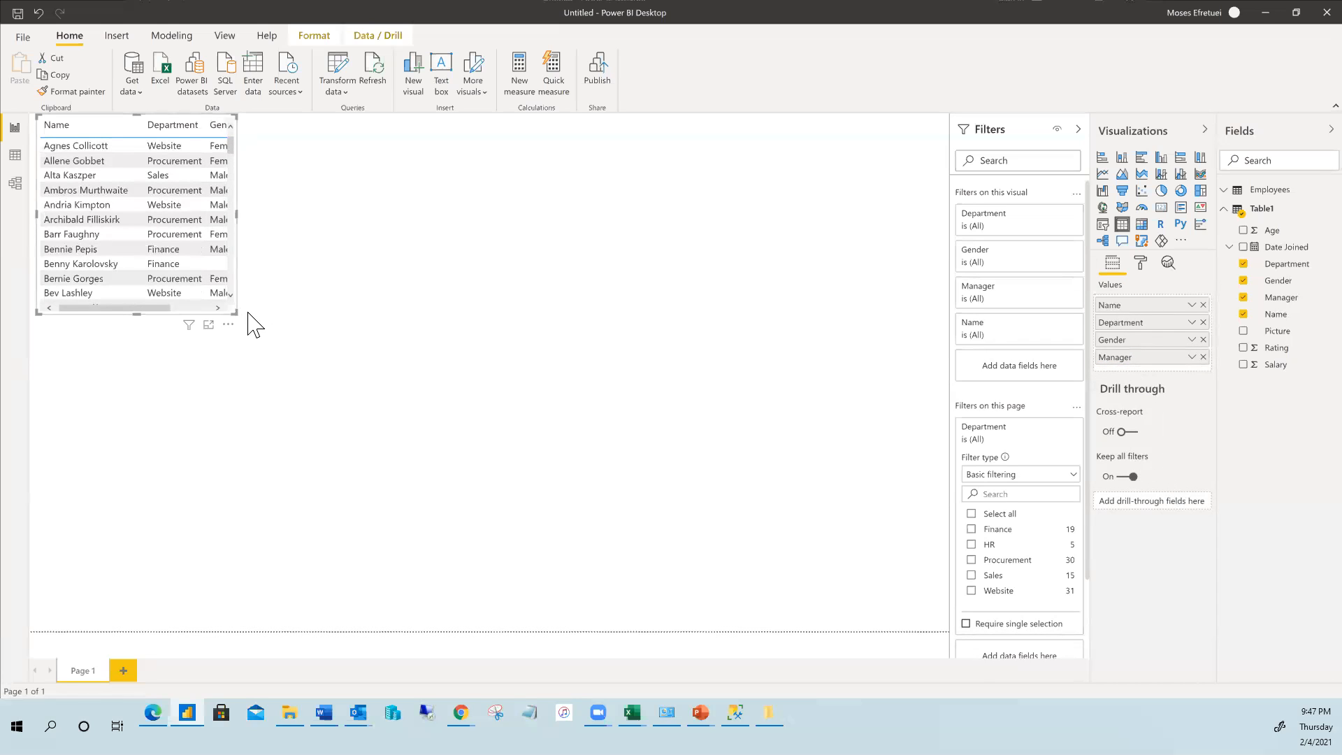
drag(236, 310, 301, 398)
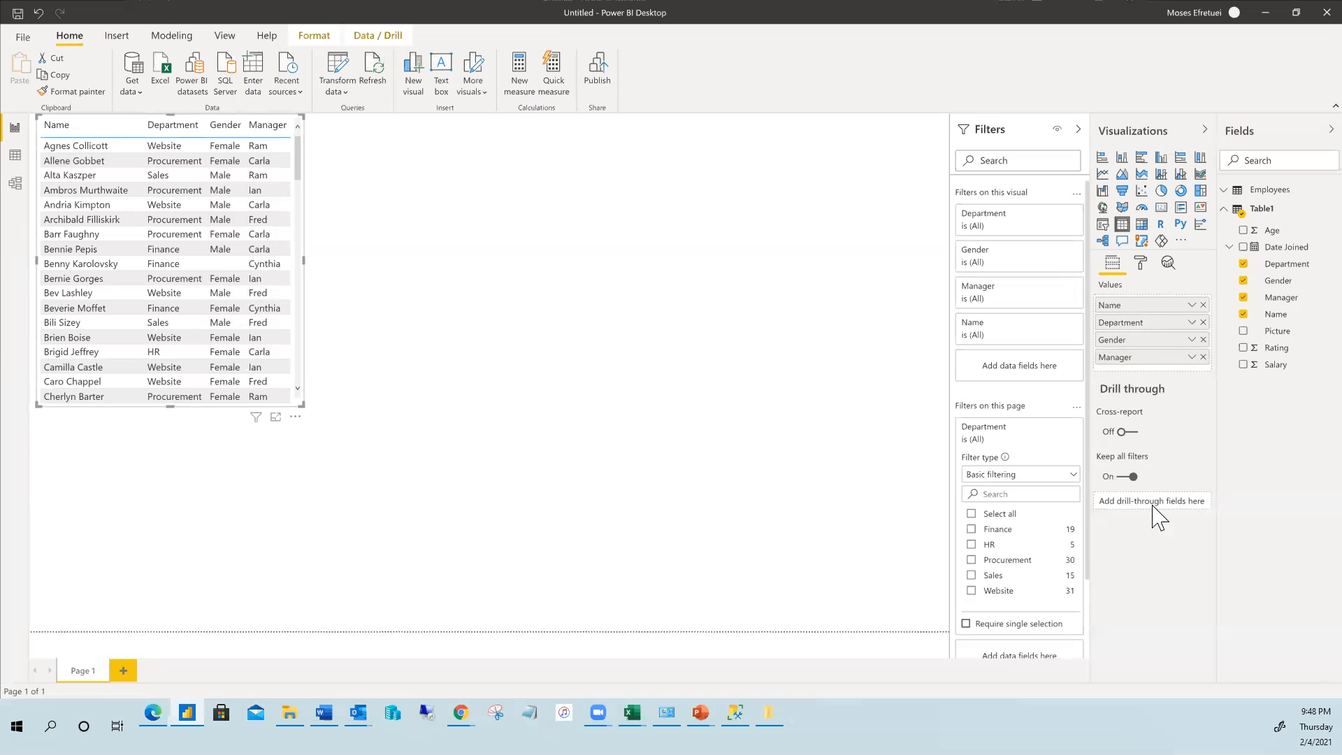
Set the font color of the table's values to the dark blue theme color #12239E
click(1142, 263)
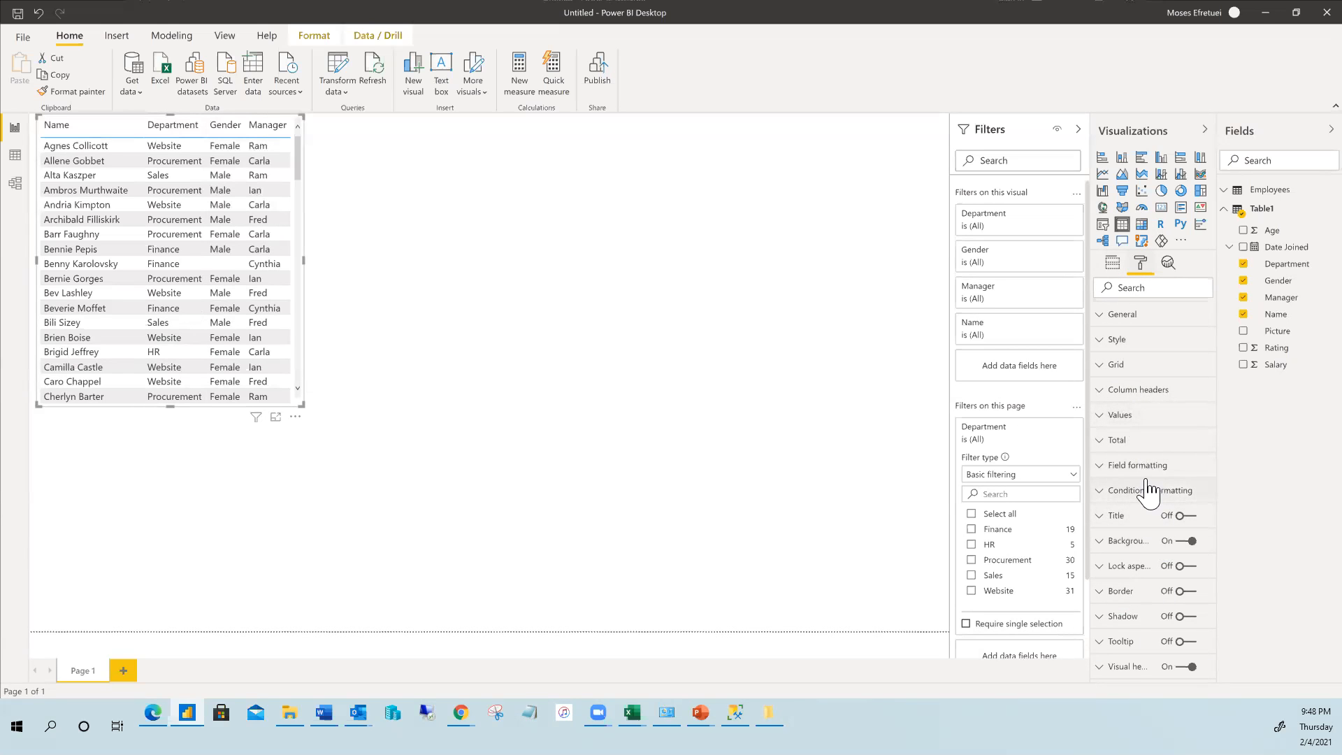
click(1104, 343)
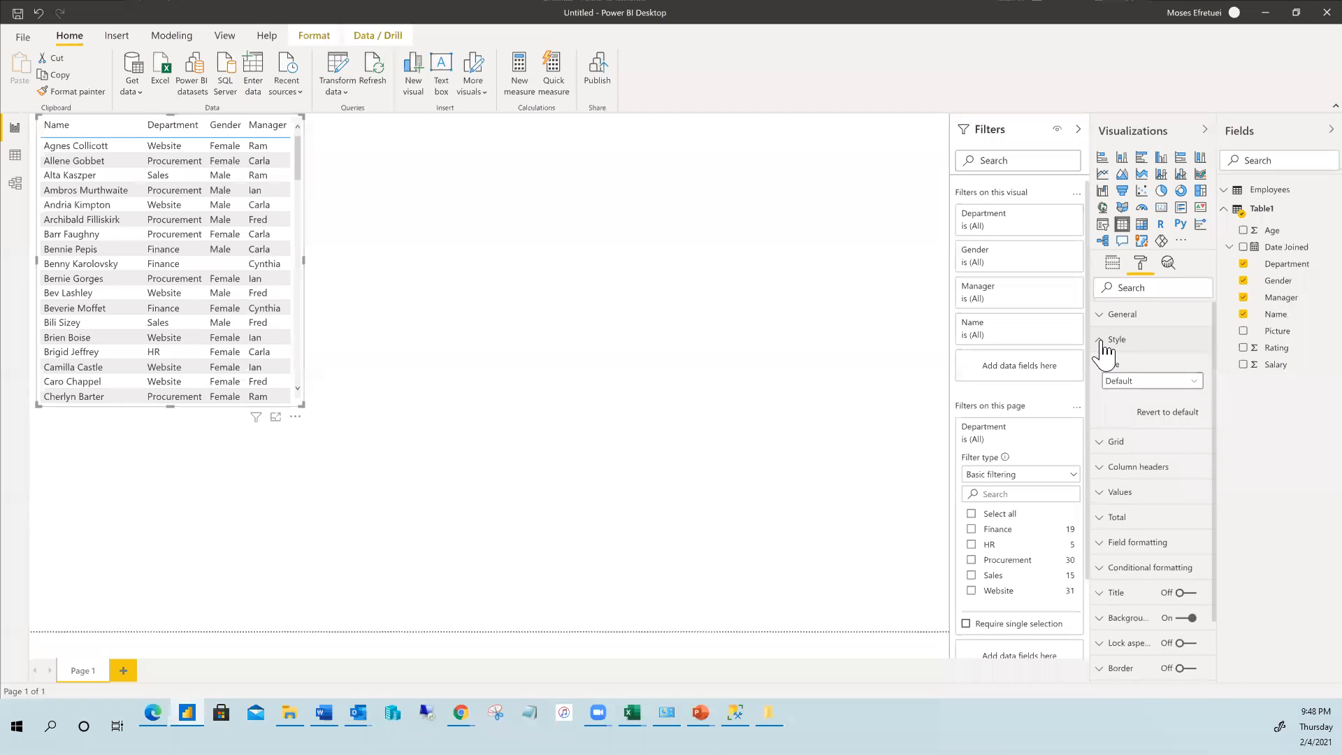
click(1102, 343)
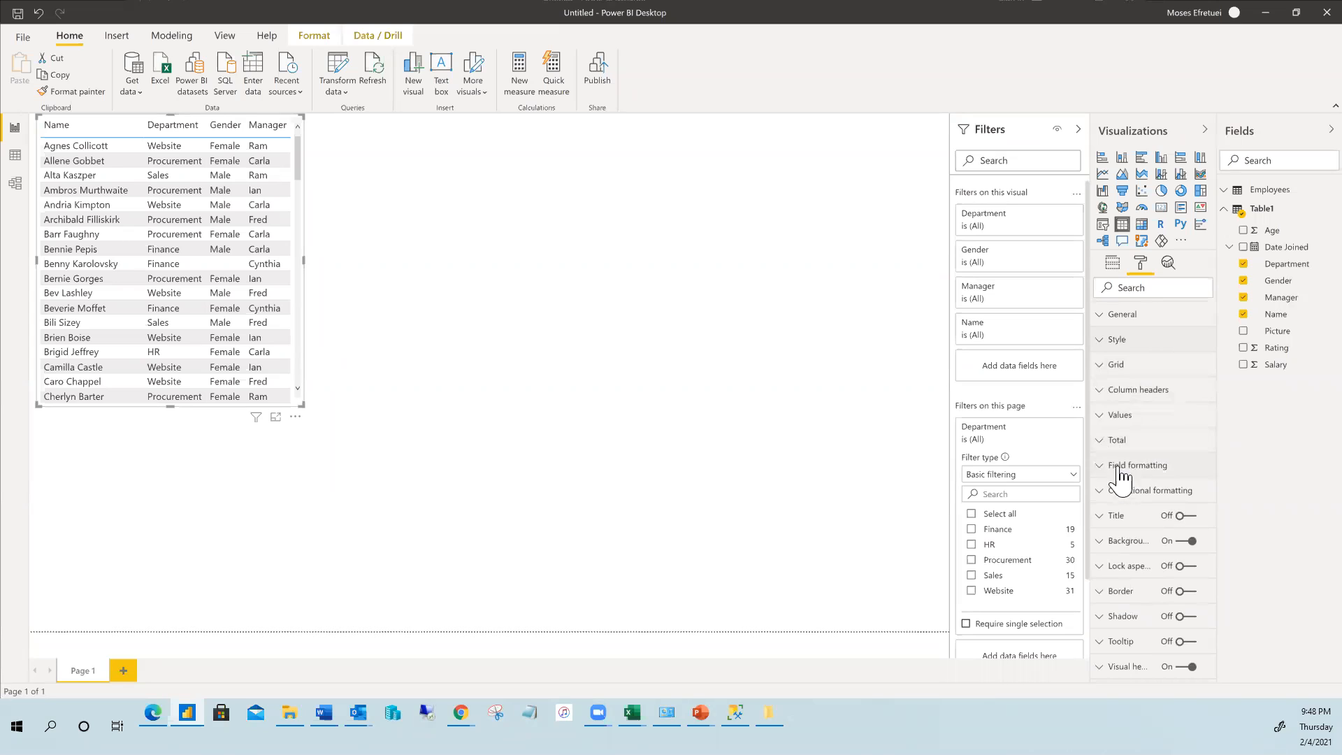
click(1101, 418)
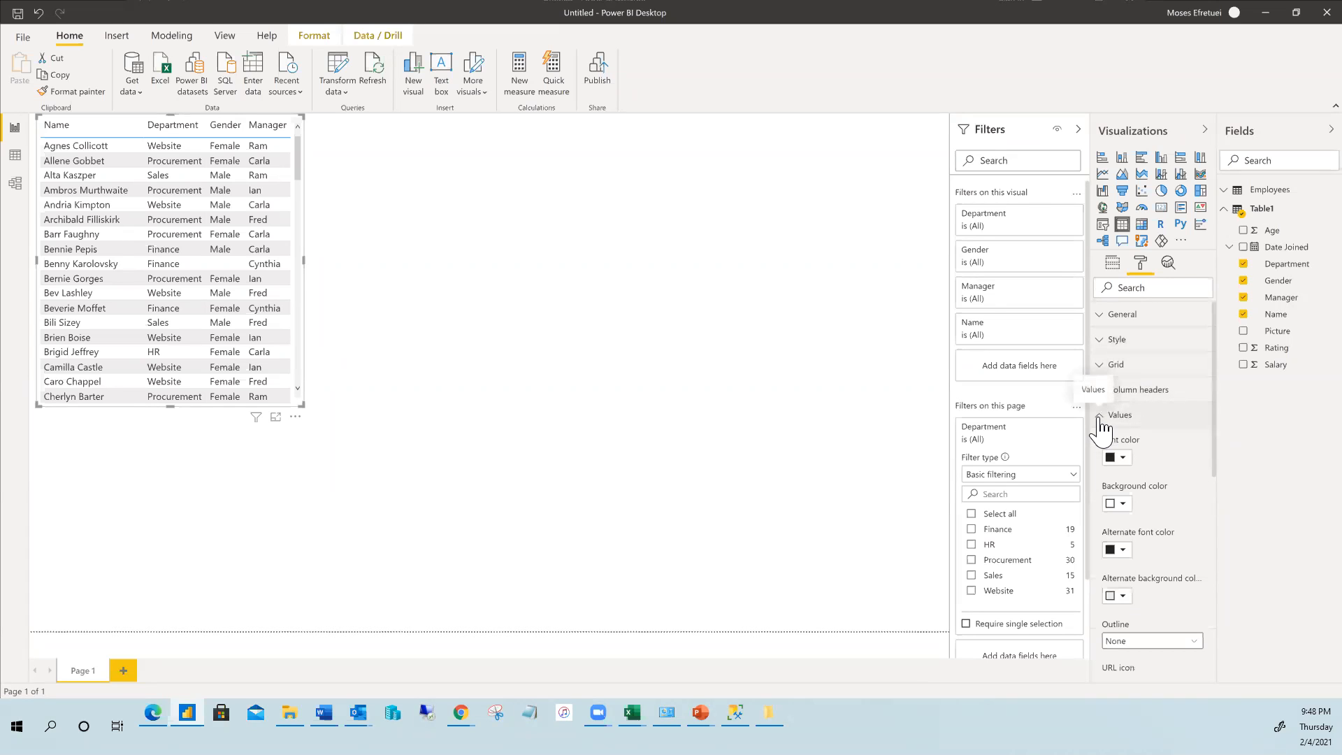
click(1122, 458)
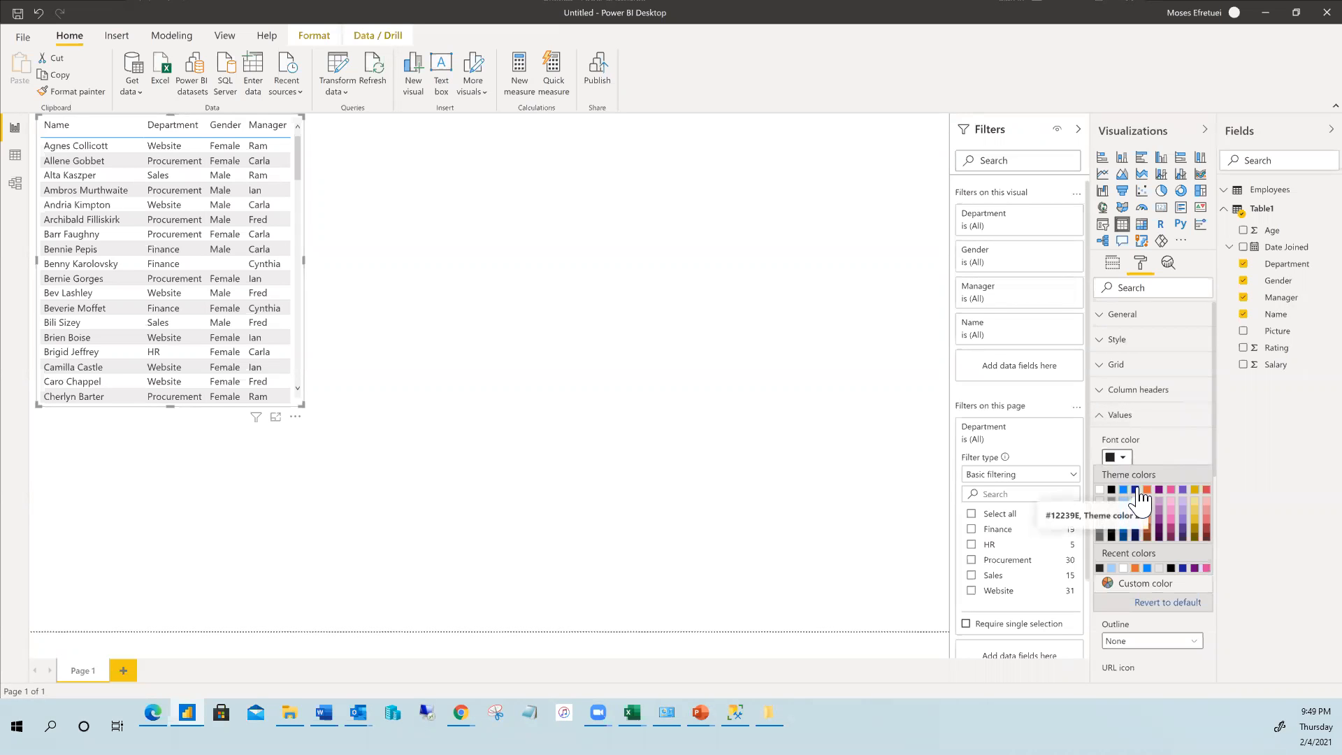
click(1136, 492)
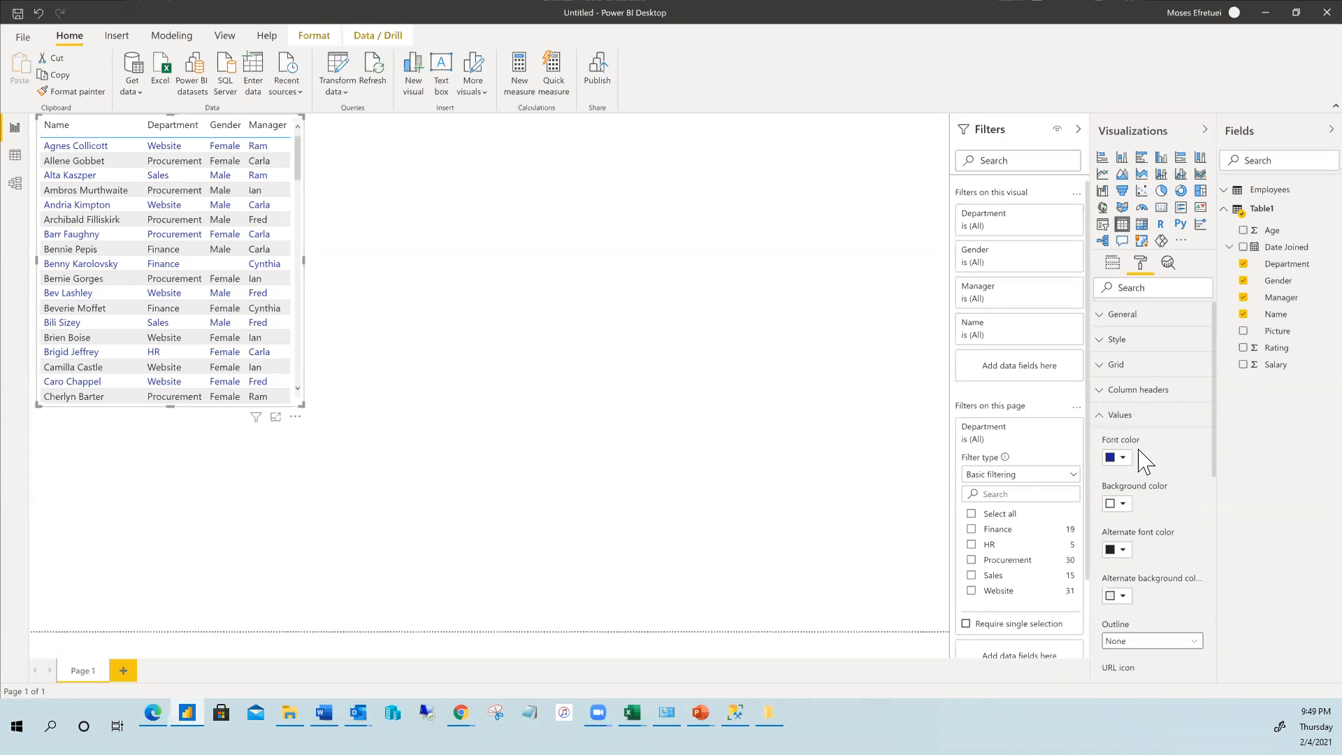
Set the background color of the table's values to the orange theme color
click(1122, 504)
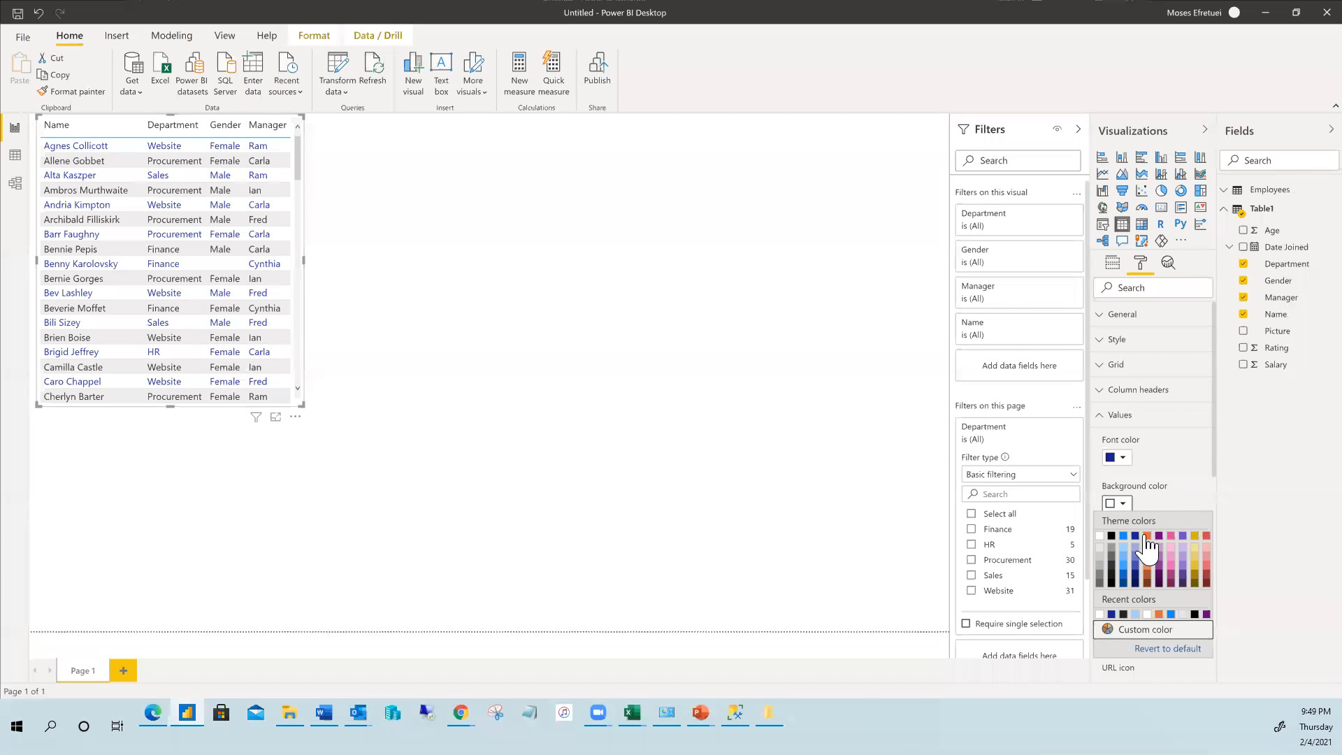
click(1148, 537)
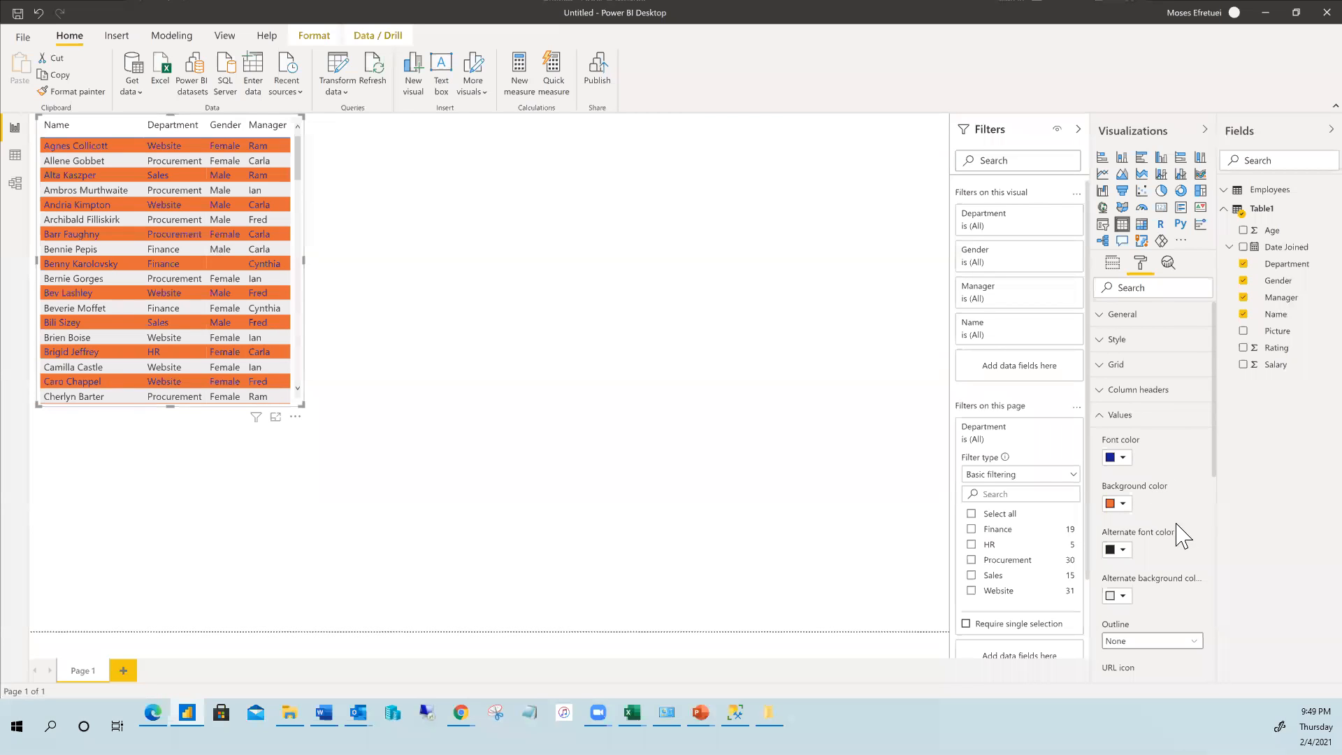
scroll(1180, 570, down, 1)
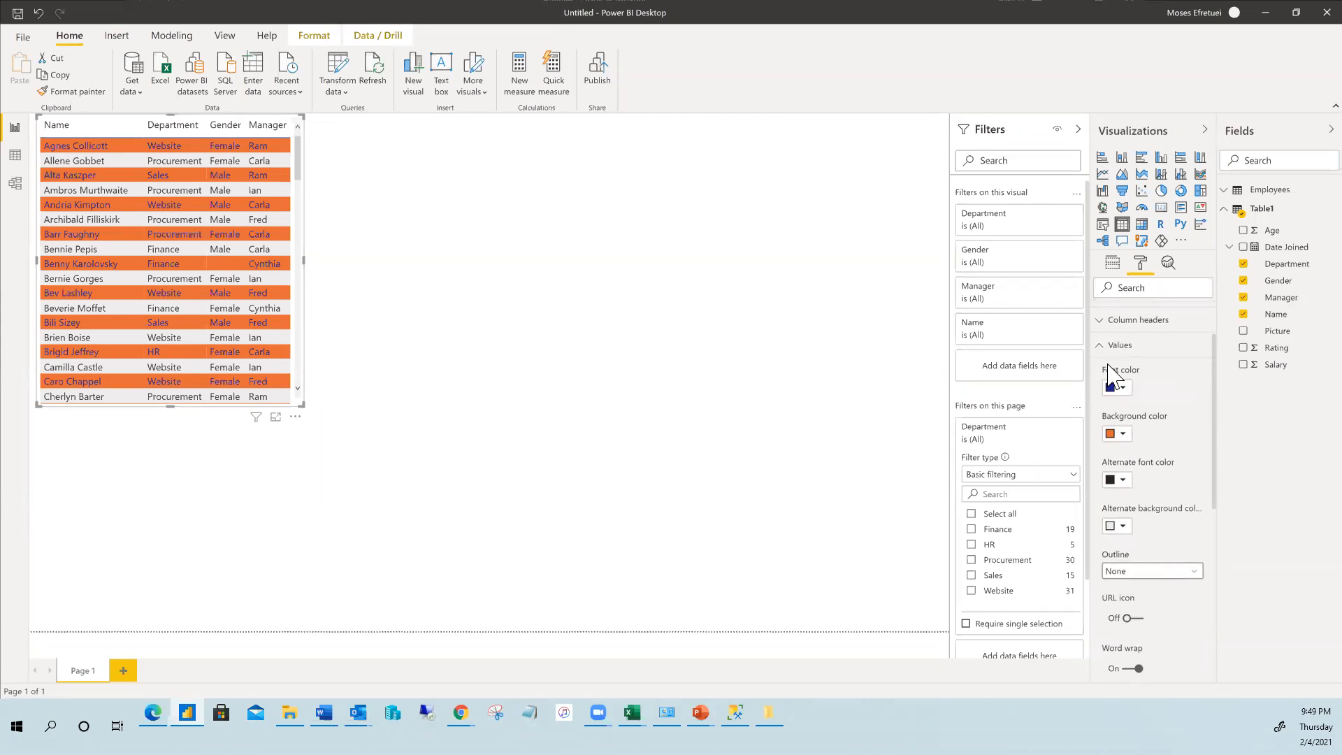
scroll(1161, 476, down, 1)
scroll(1164, 475, up, 1)
scroll(1171, 525, down, 3)
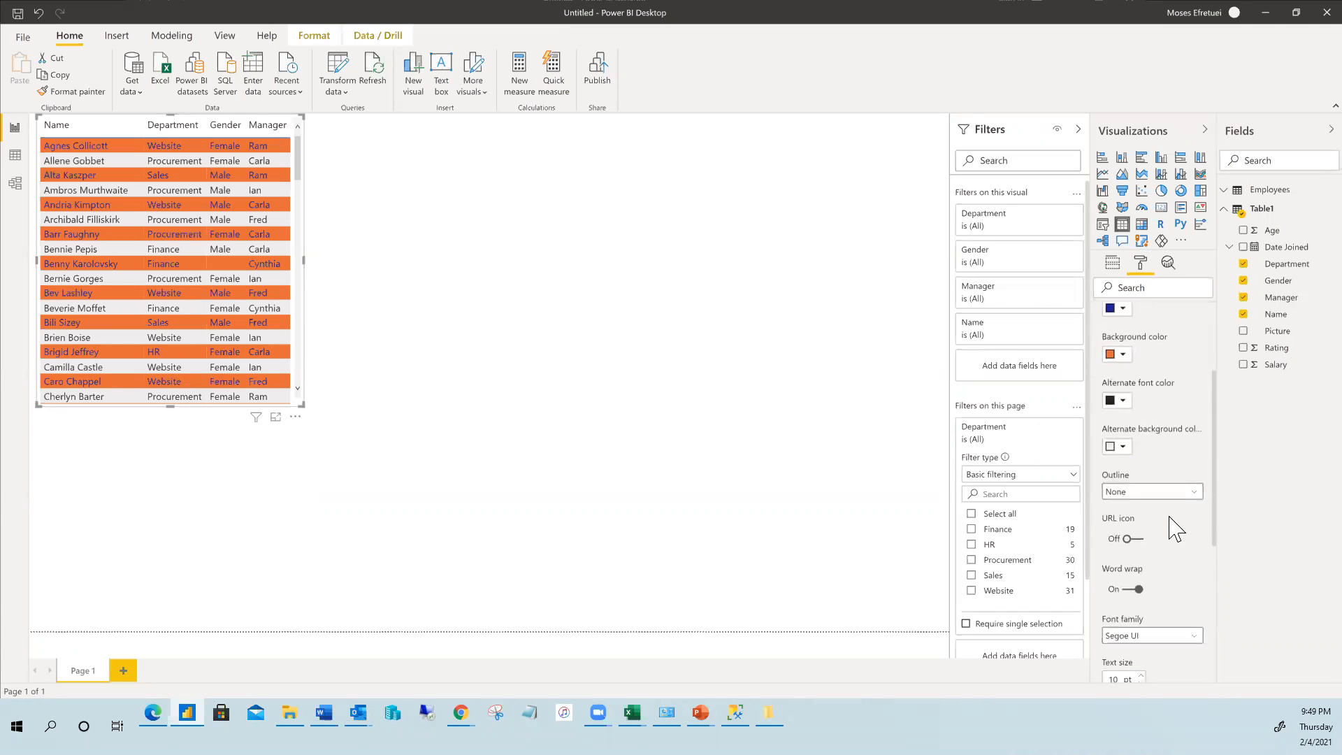
scroll(1166, 521, up, 5)
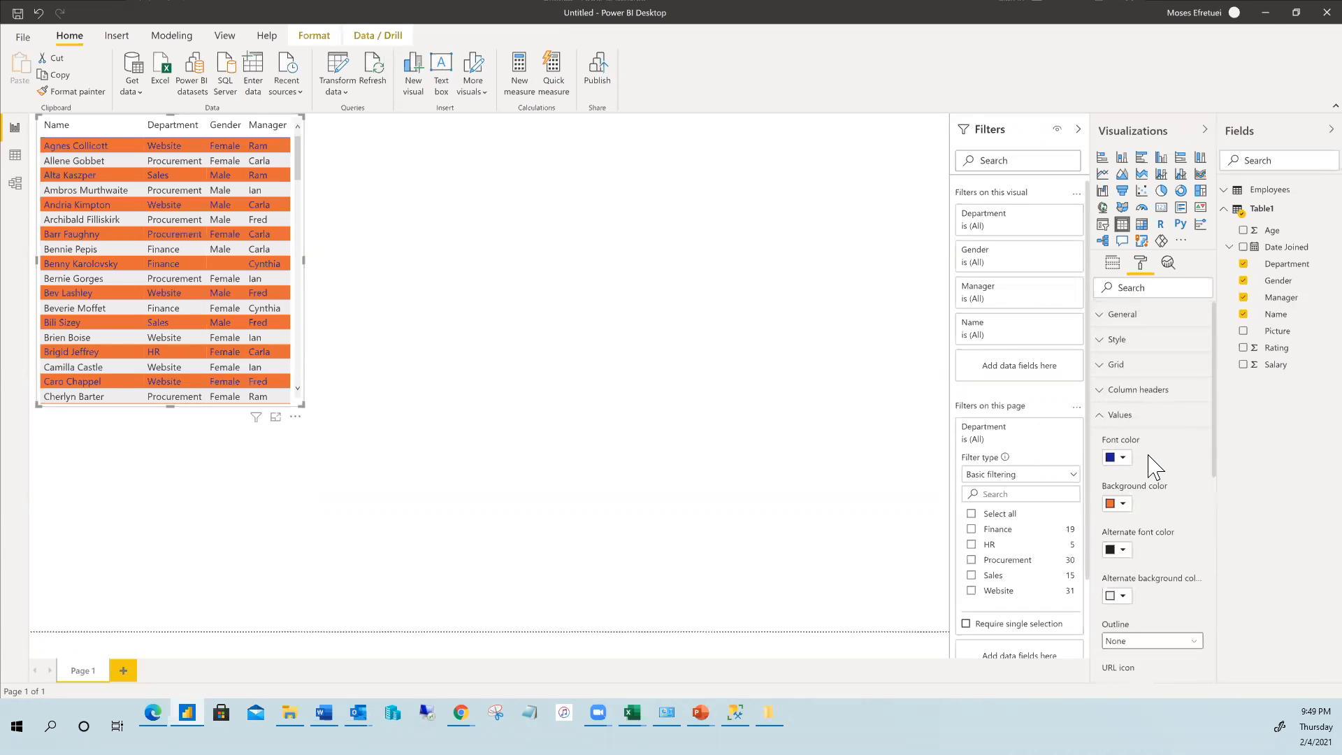
Set the text size of the table's column headers to 12 pt
click(1101, 416)
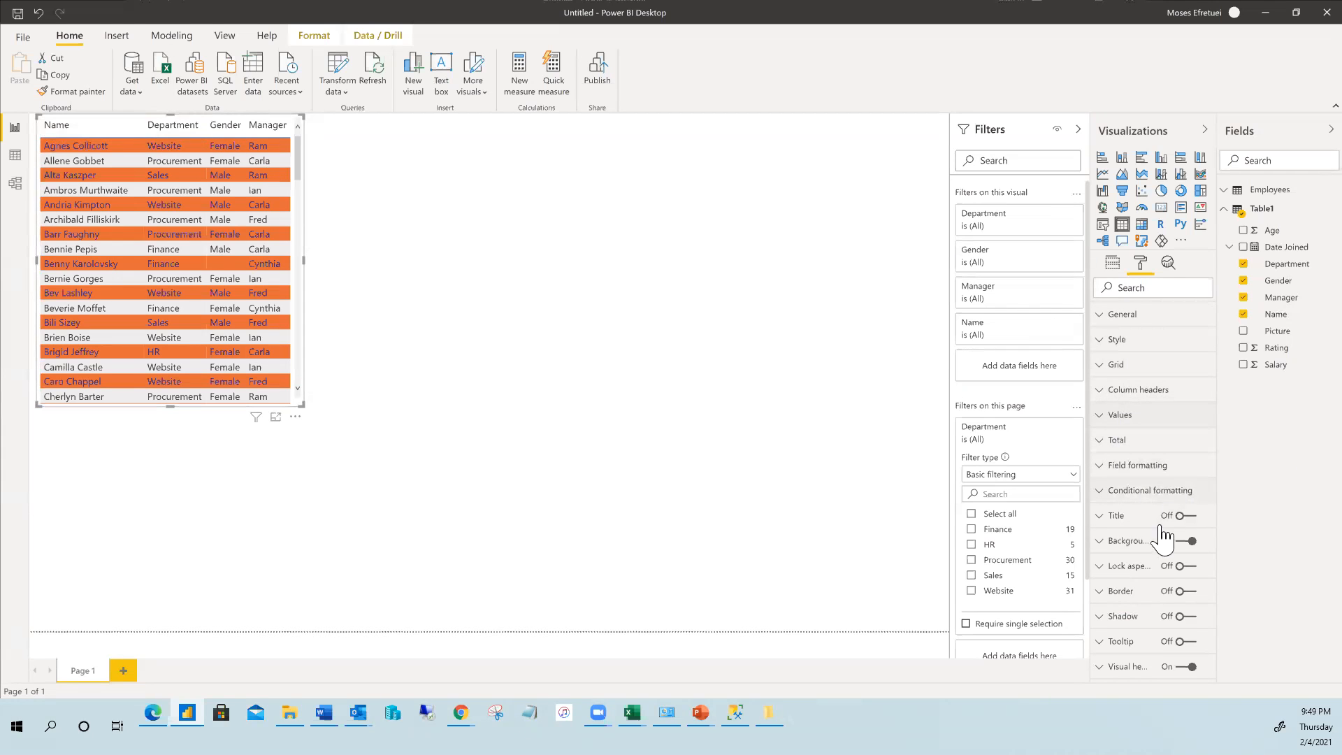
click(1103, 393)
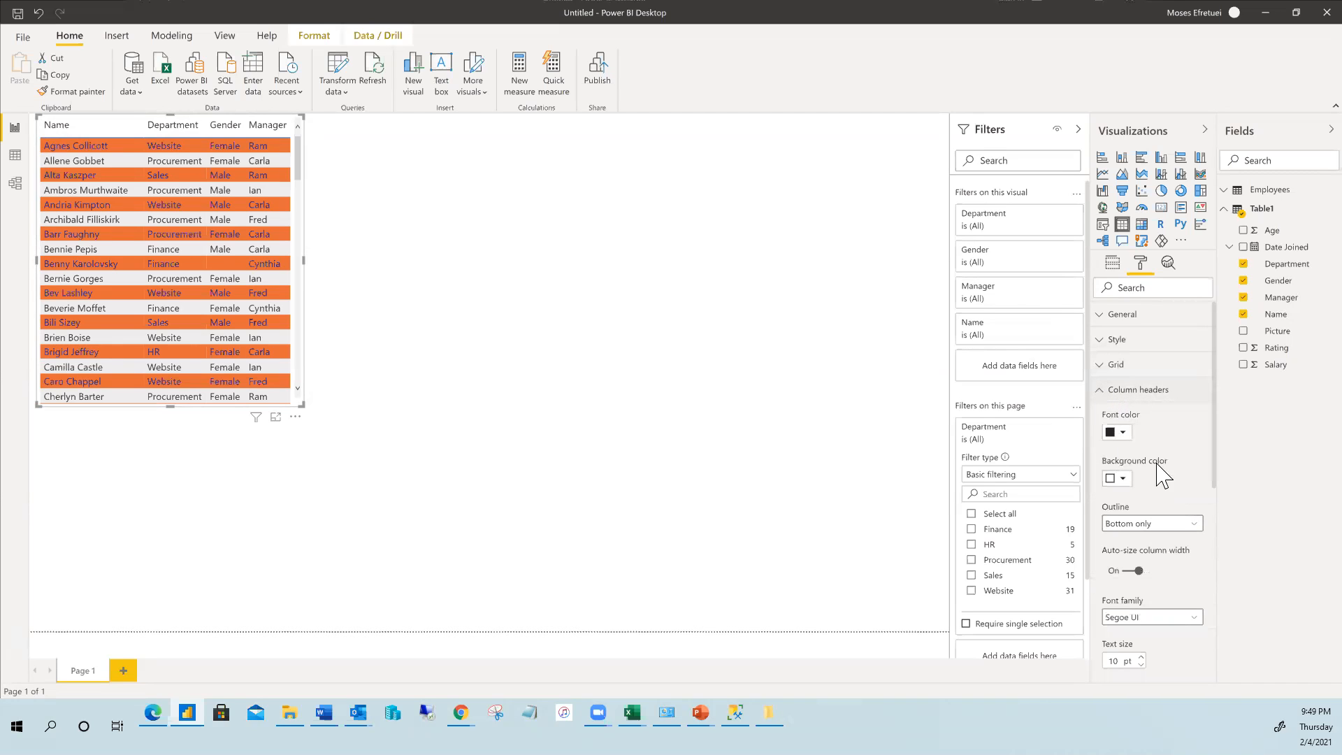
scroll(1167, 584, down, 2)
scroll(1169, 587, down, 1)
scroll(1156, 559, up, 1)
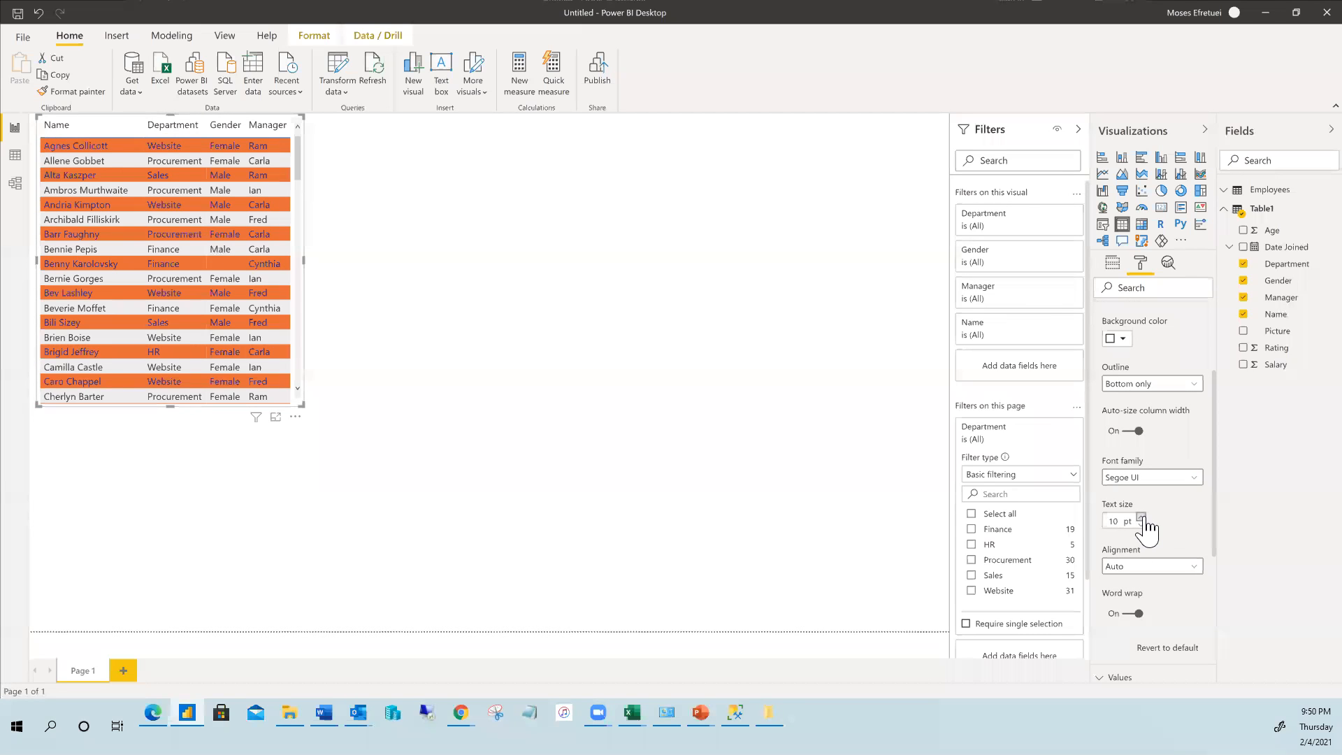
click(1142, 518)
click(1142, 518)
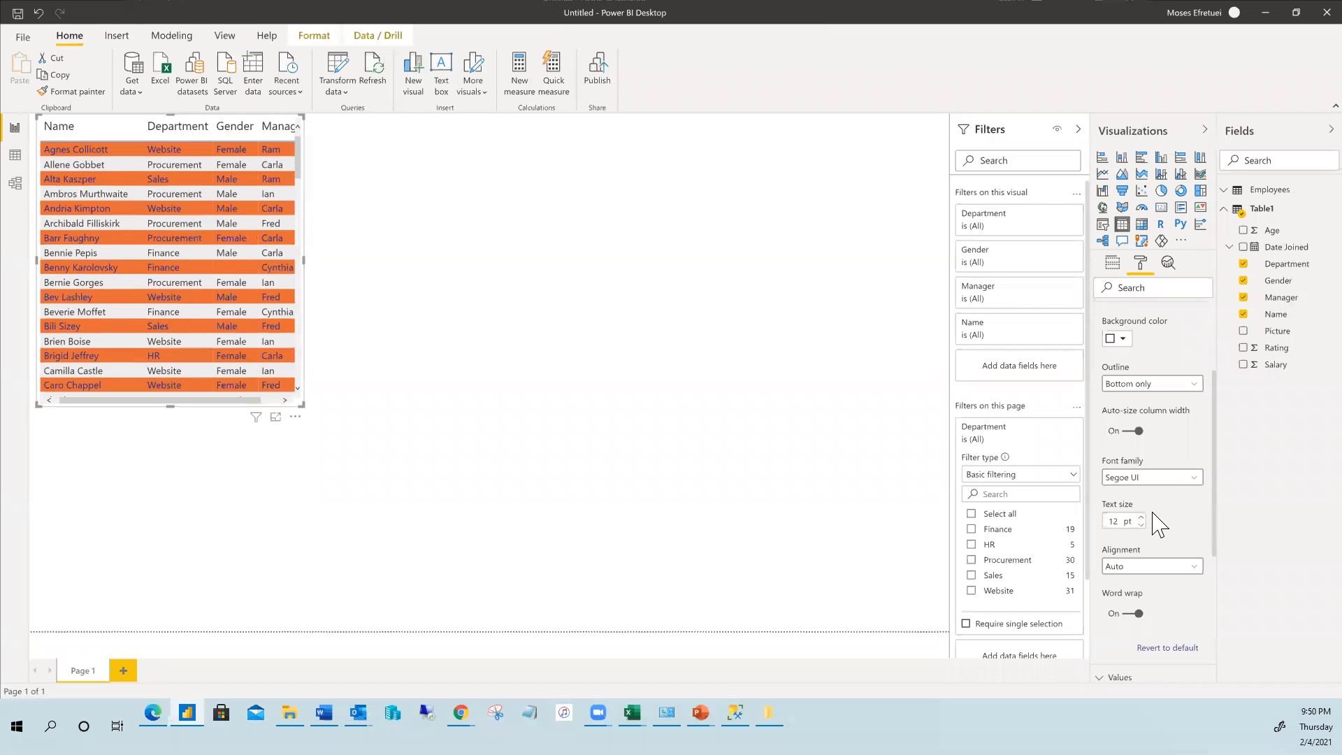
Review the column headers' outline choices and the table's other formatting sections, including General and Visual header
click(1195, 384)
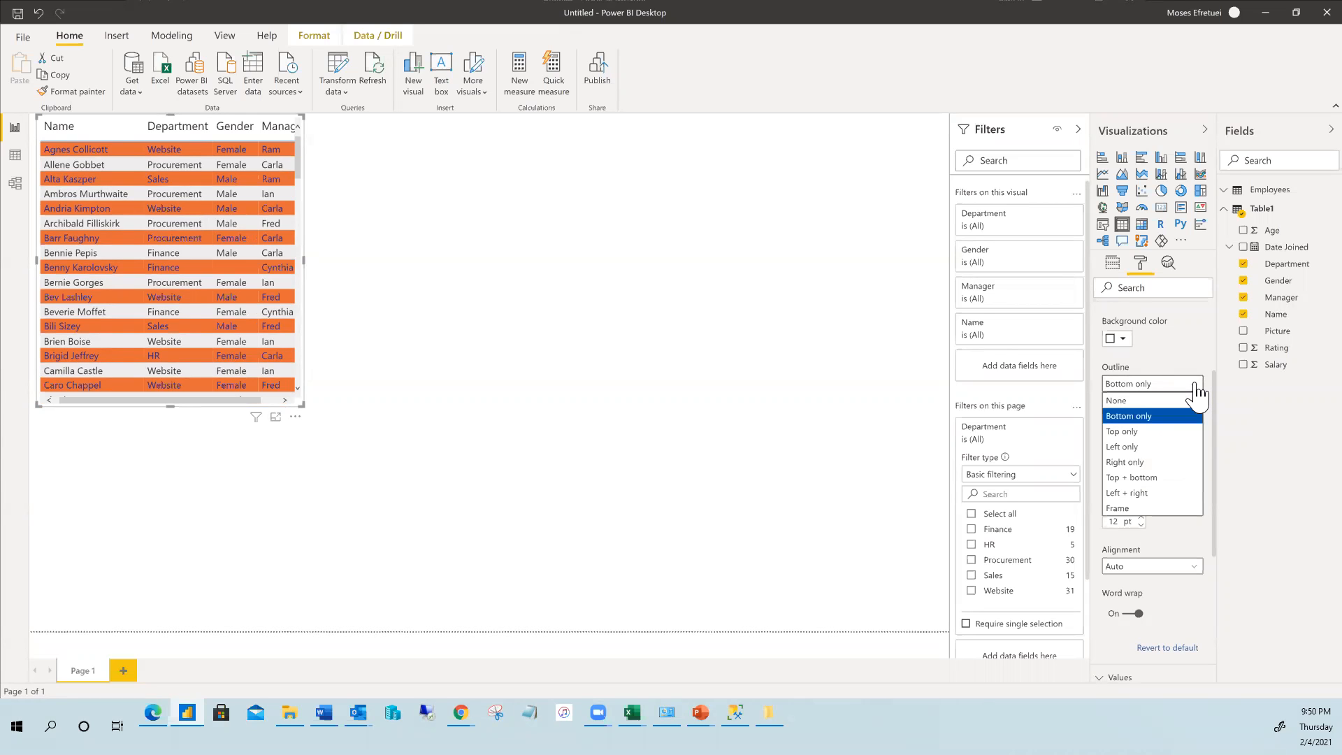
click(1196, 388)
scroll(1181, 378, up, 1)
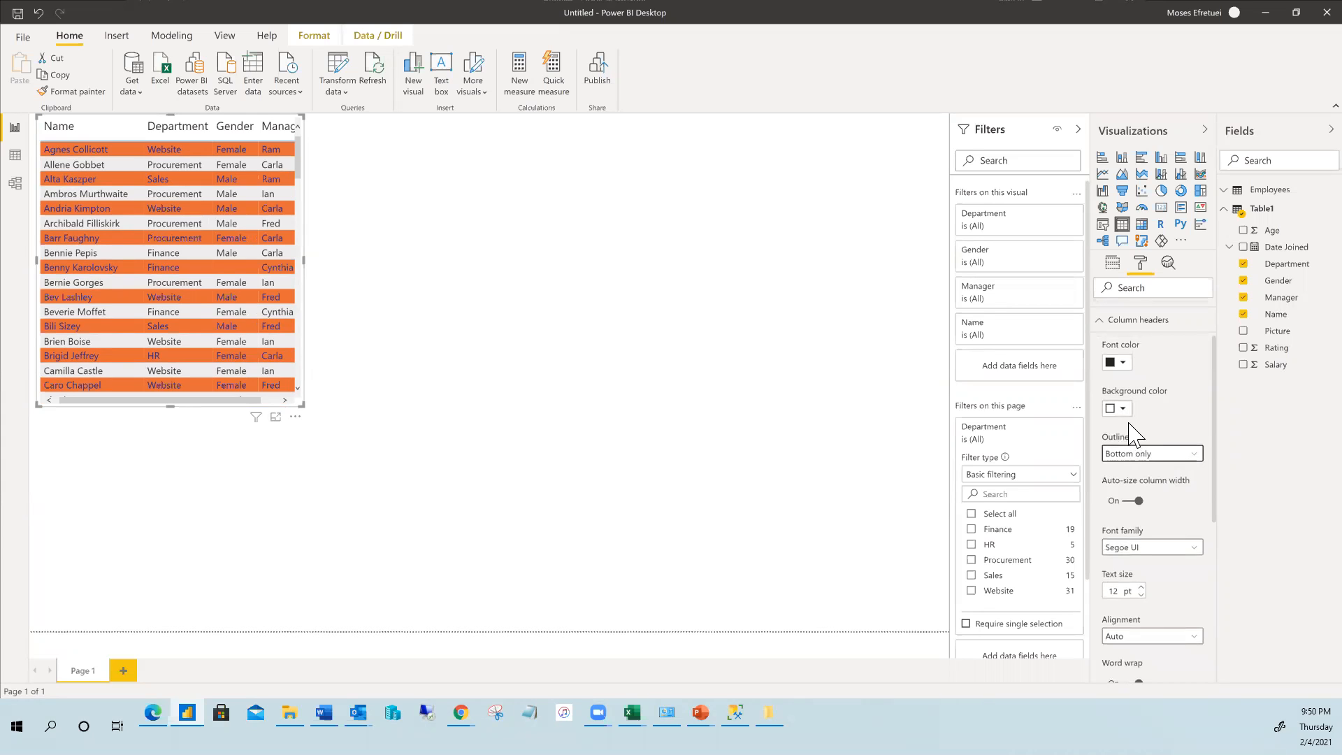
scroll(1180, 447, down, 2)
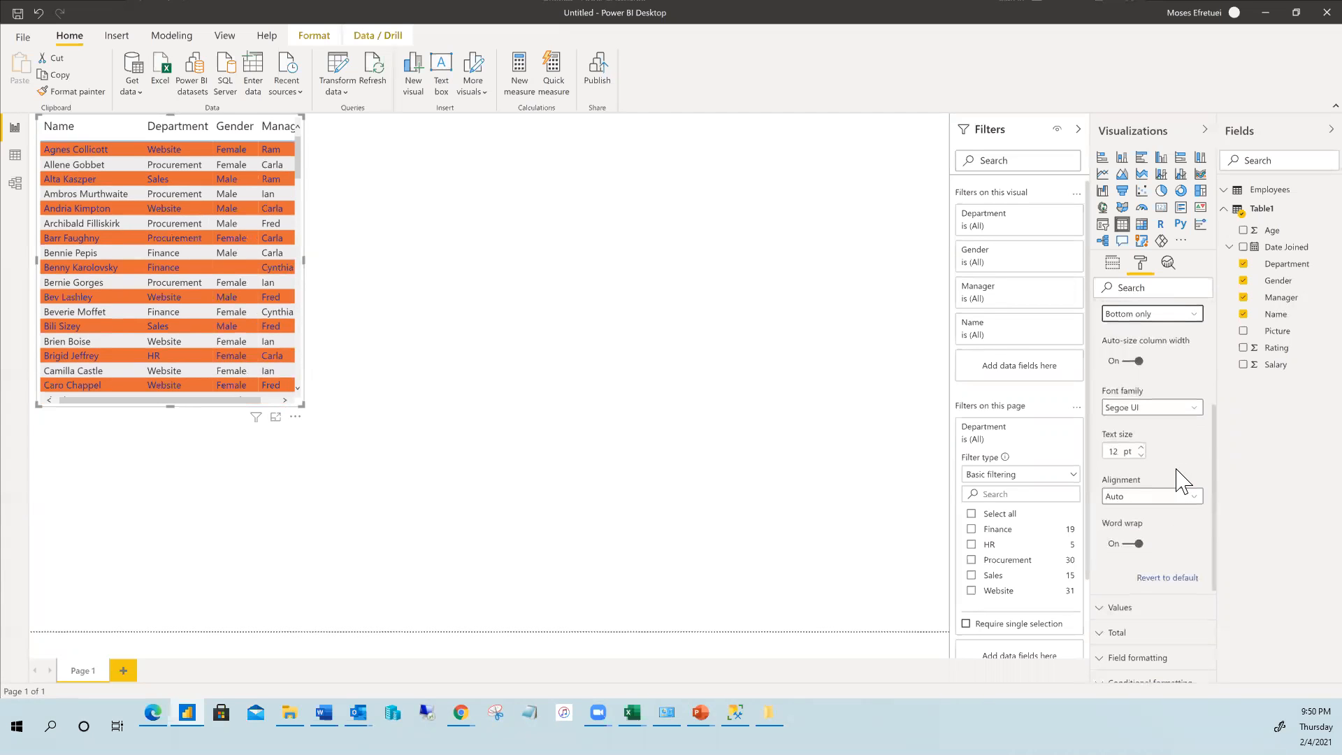
scroll(1180, 481, down, 2)
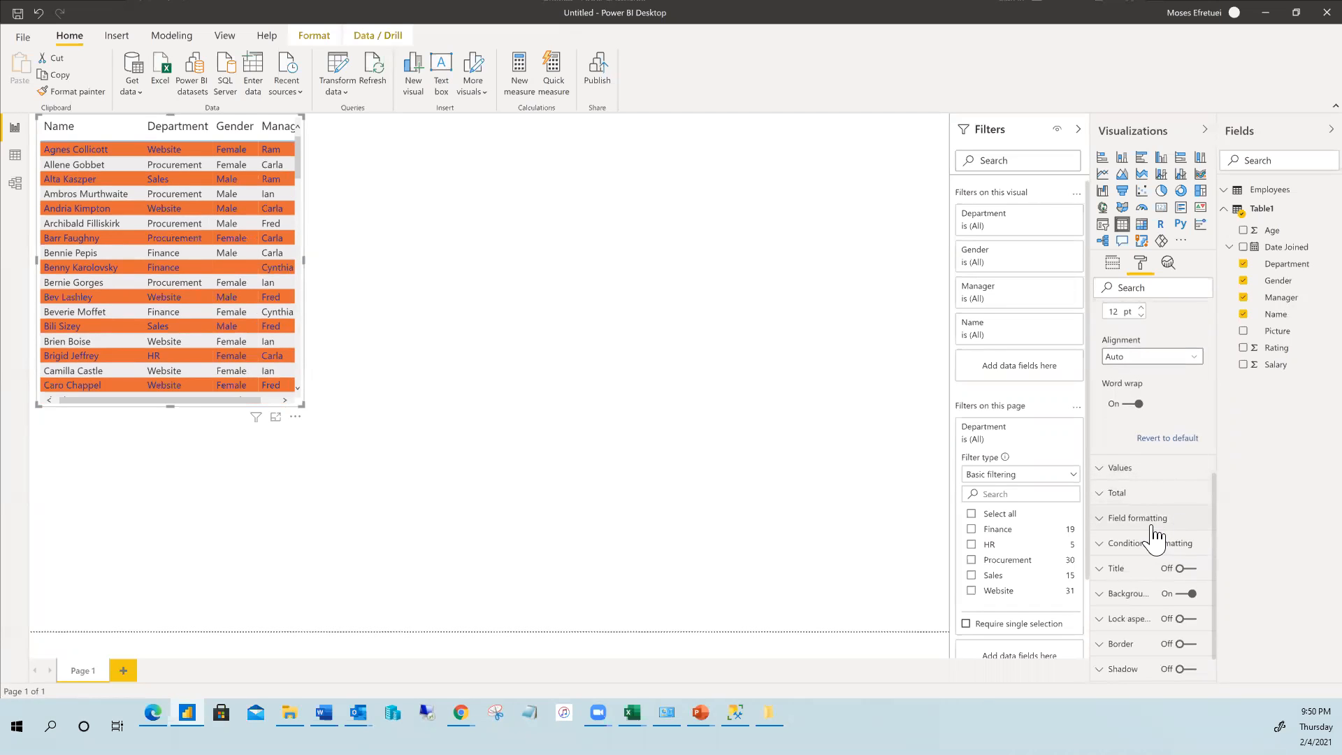
scroll(1166, 540, down, 1)
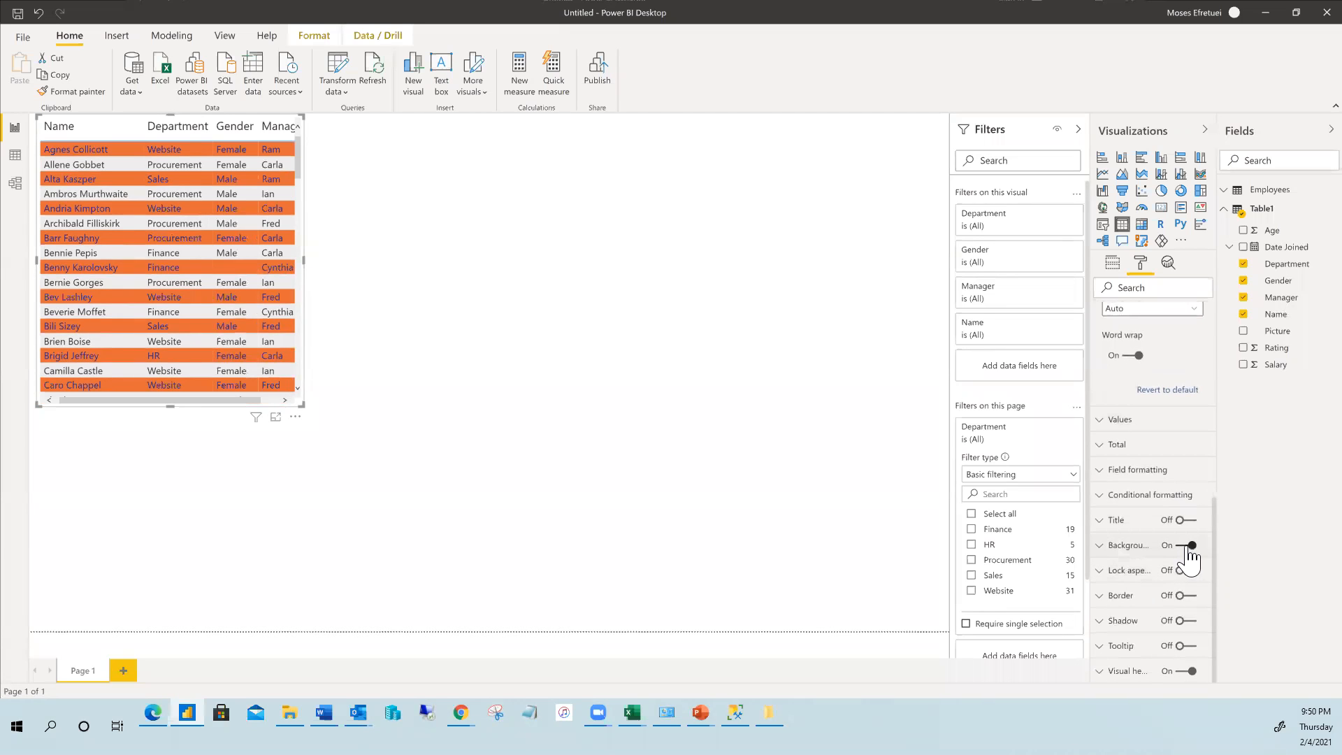
scroll(1180, 524, up, 3)
scroll(1188, 535, up, 5)
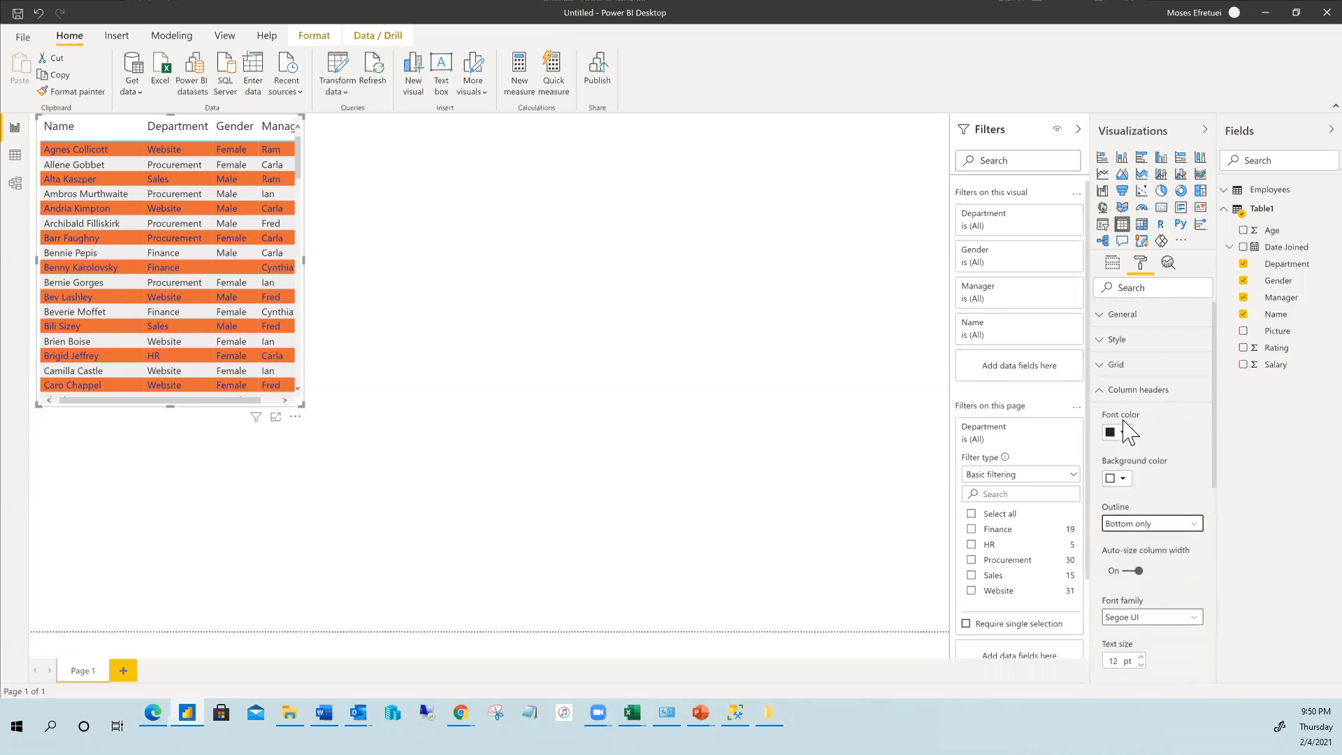
click(1099, 390)
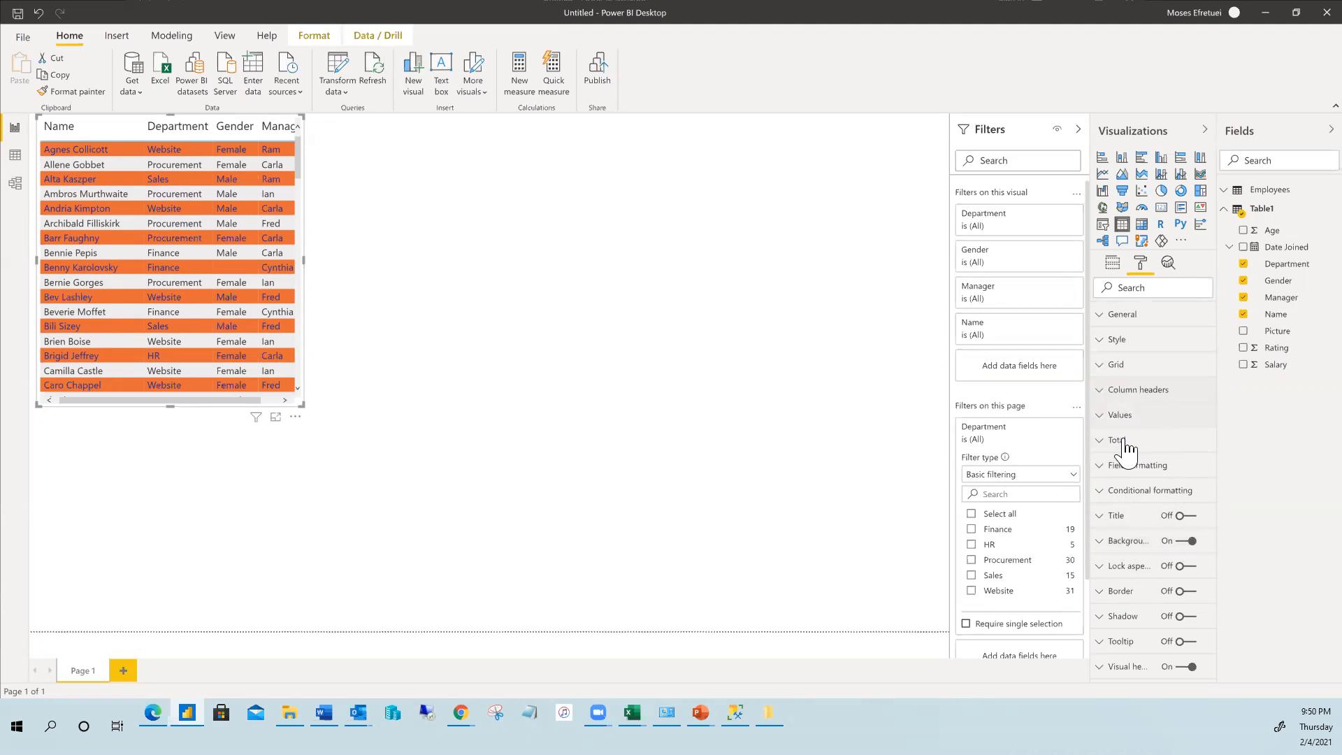
click(1105, 321)
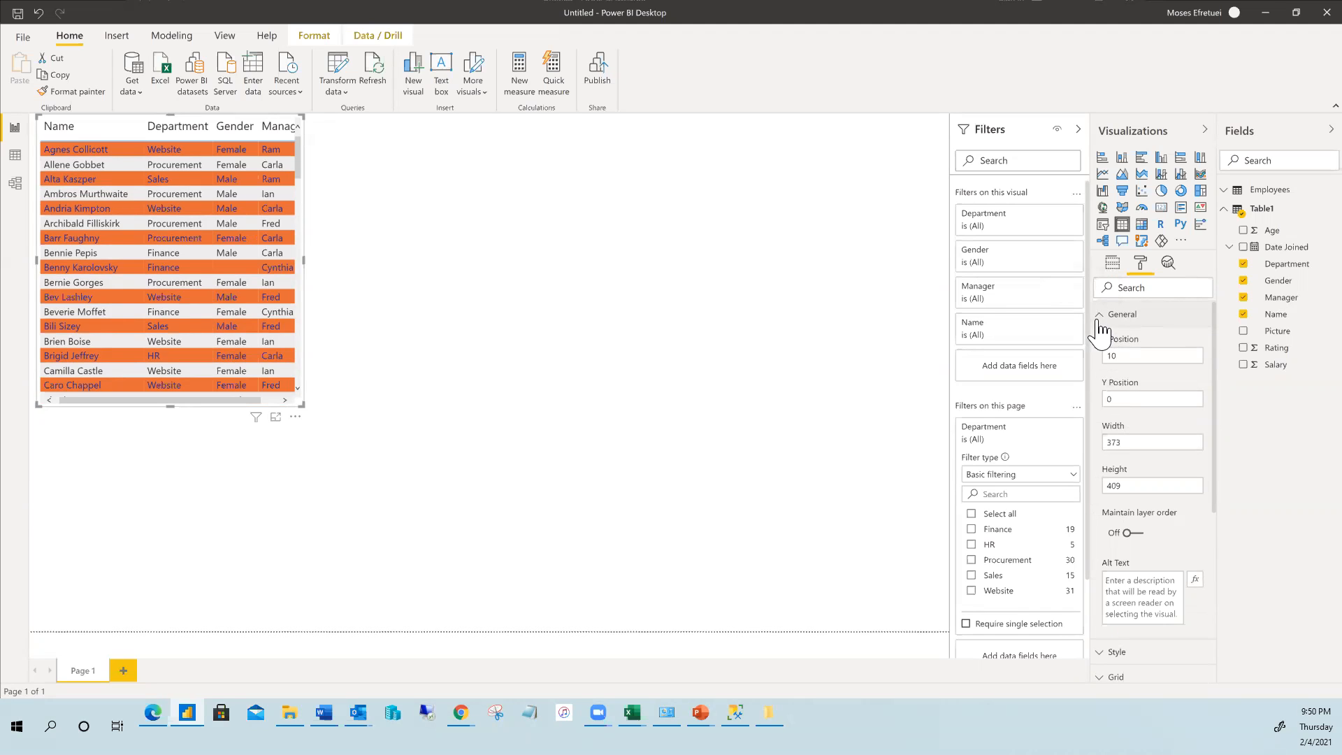
click(1104, 316)
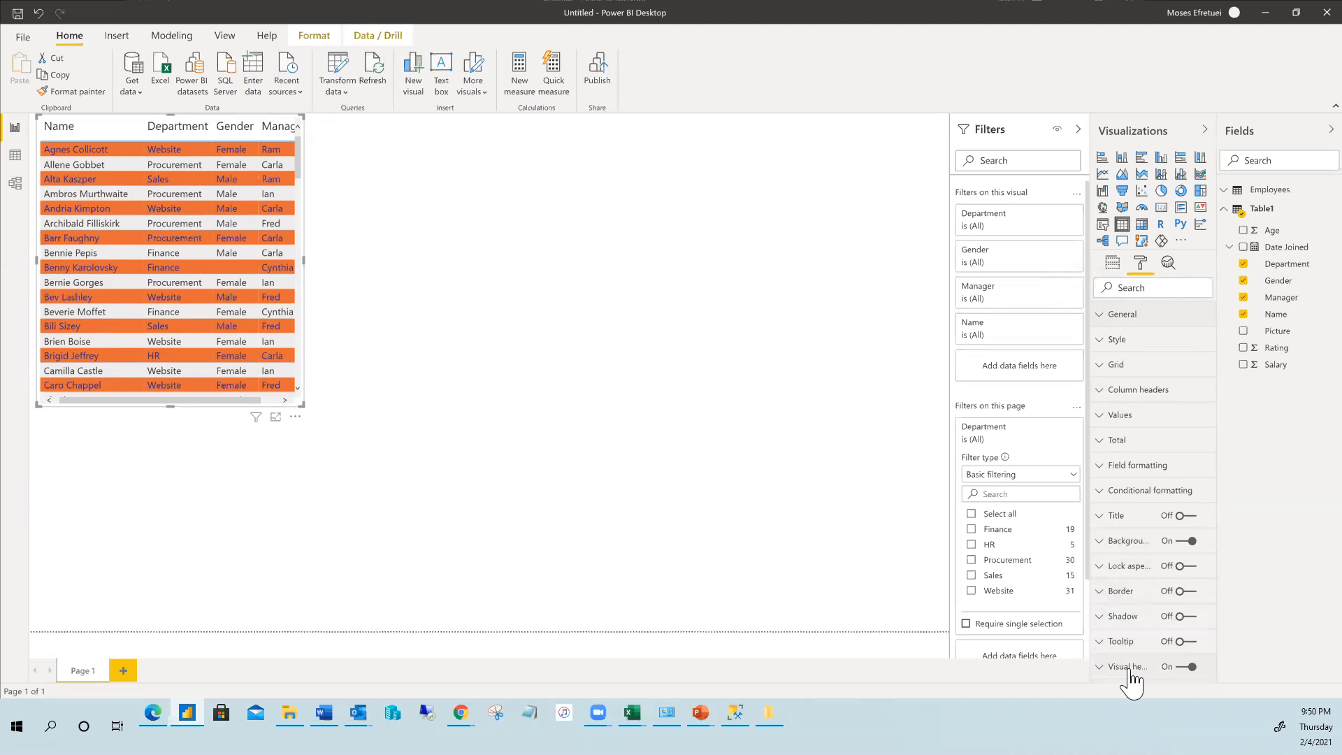
click(1099, 667)
click(1099, 670)
Enlarge the table visual in width and height so the Manager column fits completely, and check its rows
drag(301, 406, 322, 455)
scroll(202, 364, down, 10)
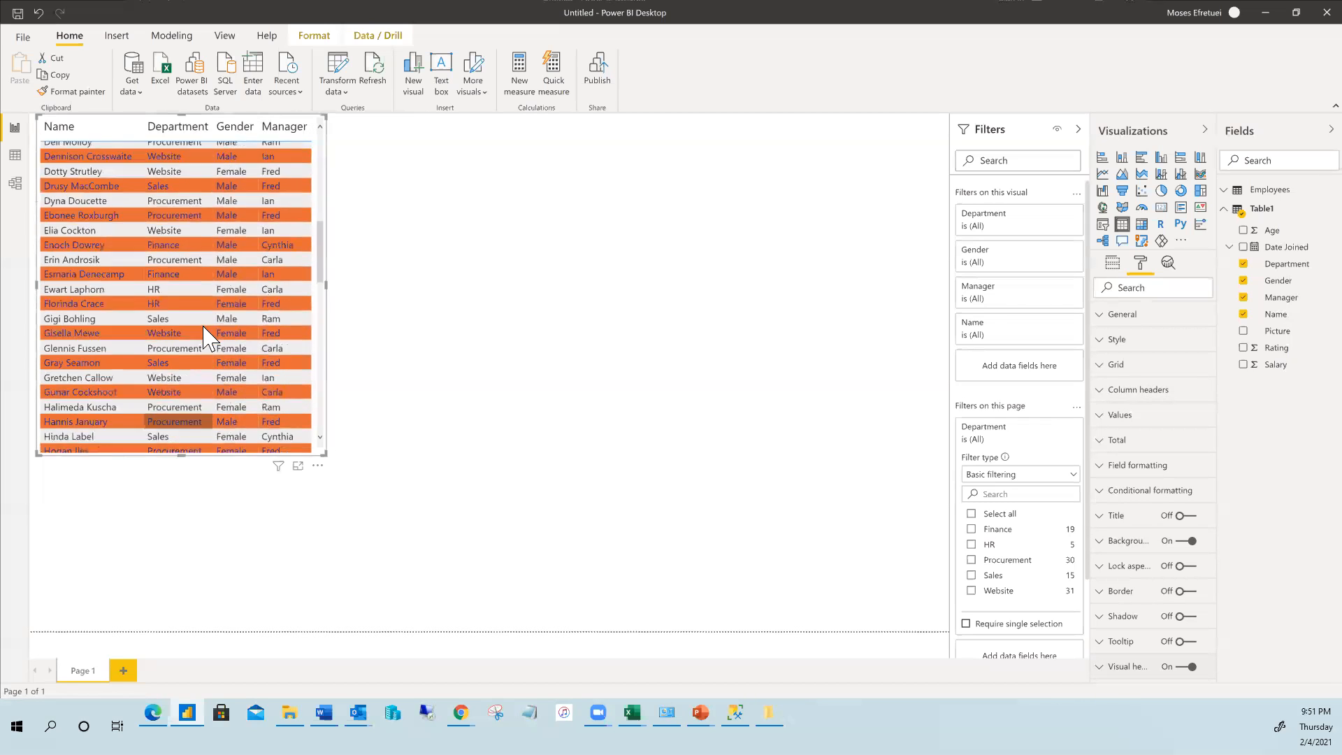
scroll(202, 336, up, 10)
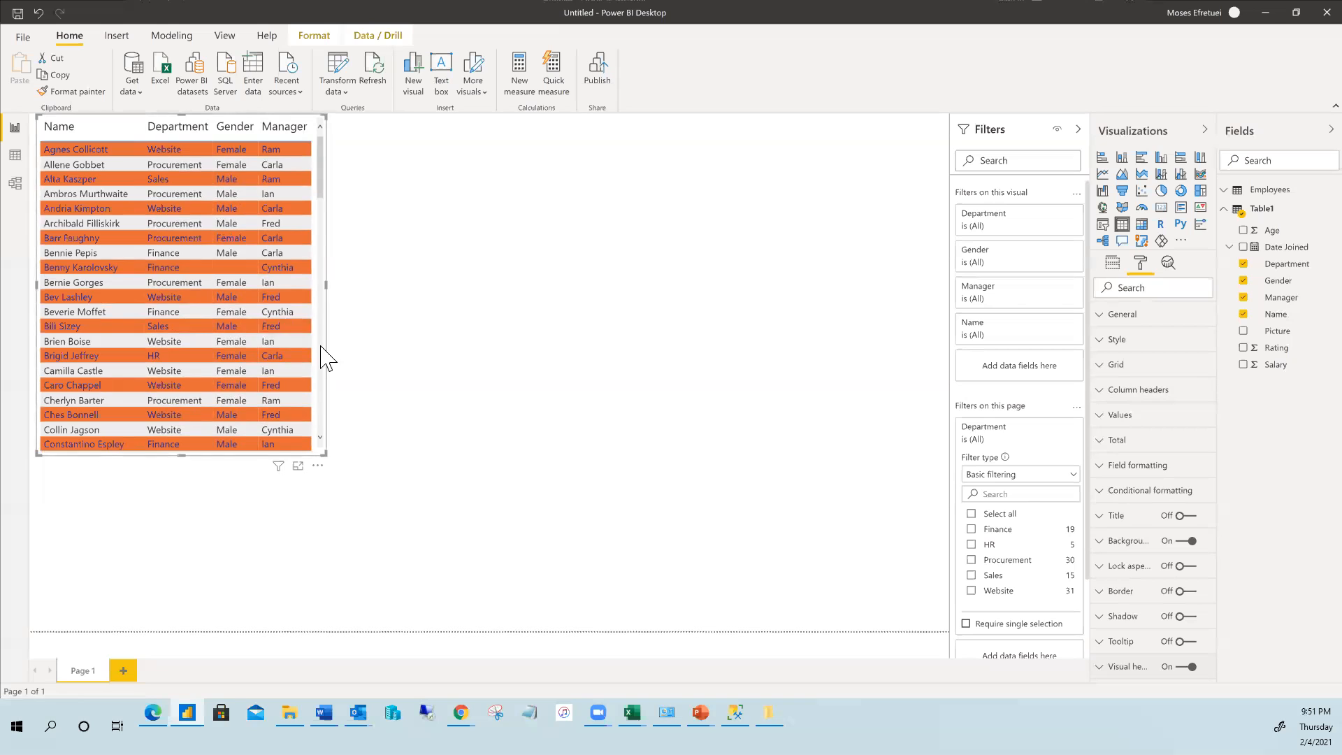
Inspect the raw records of the Employees table and return to the report page
click(15, 166)
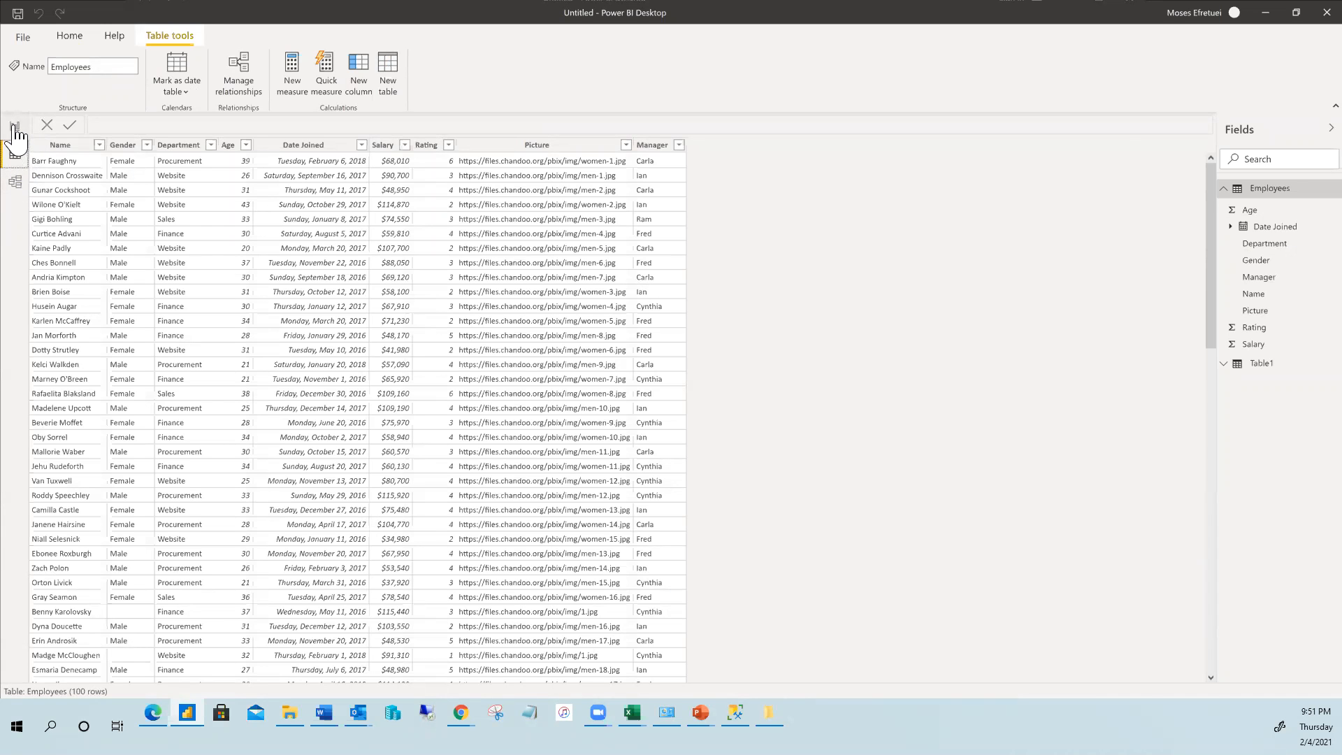
click(15, 131)
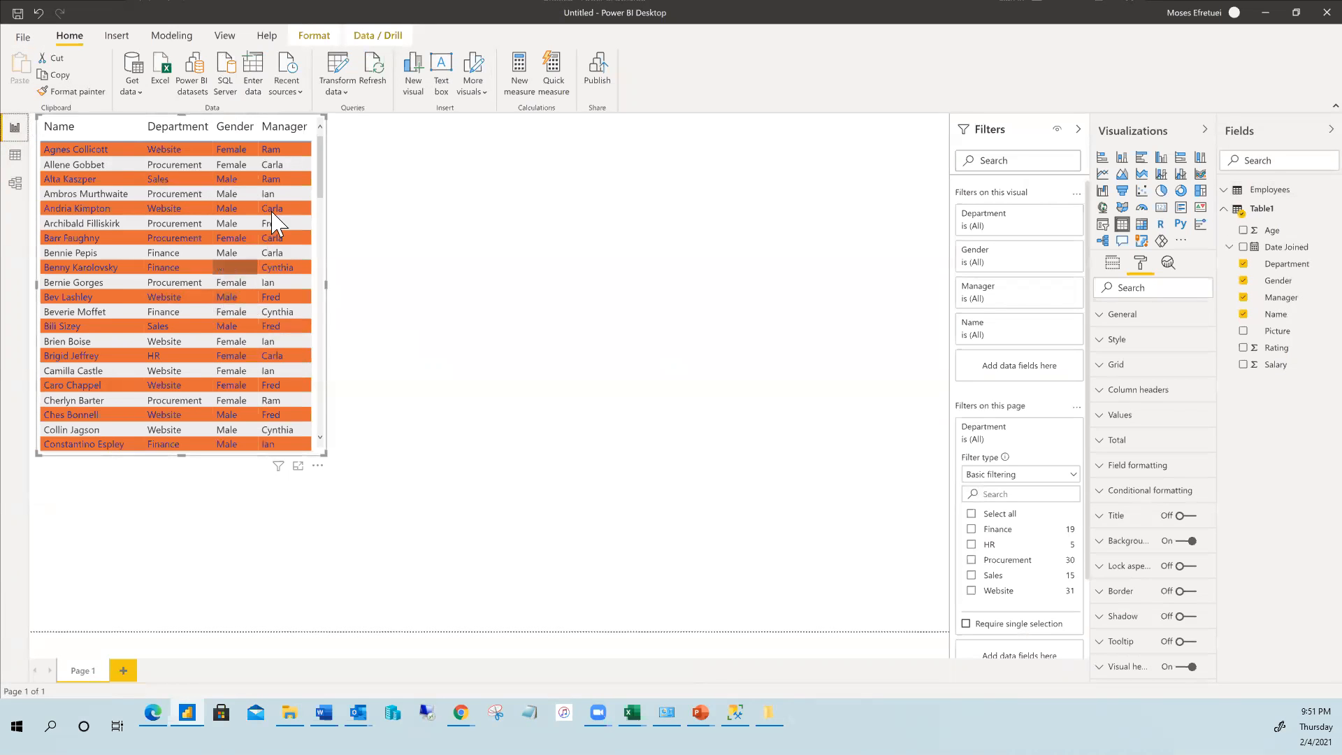
In Power Query Editor, change the Employees query's Date Joined column to Date/Time, replacing the current type conversion, and apply the changes
click(337, 73)
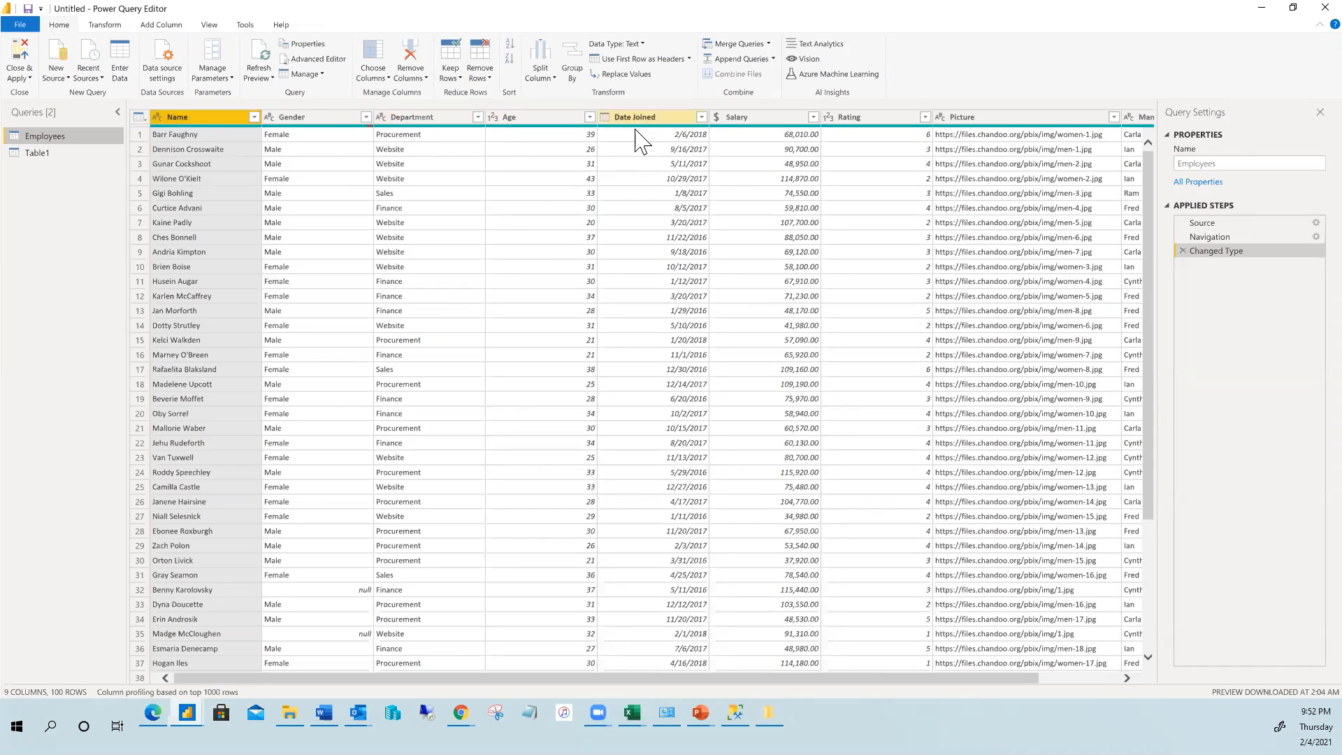
click(679, 165)
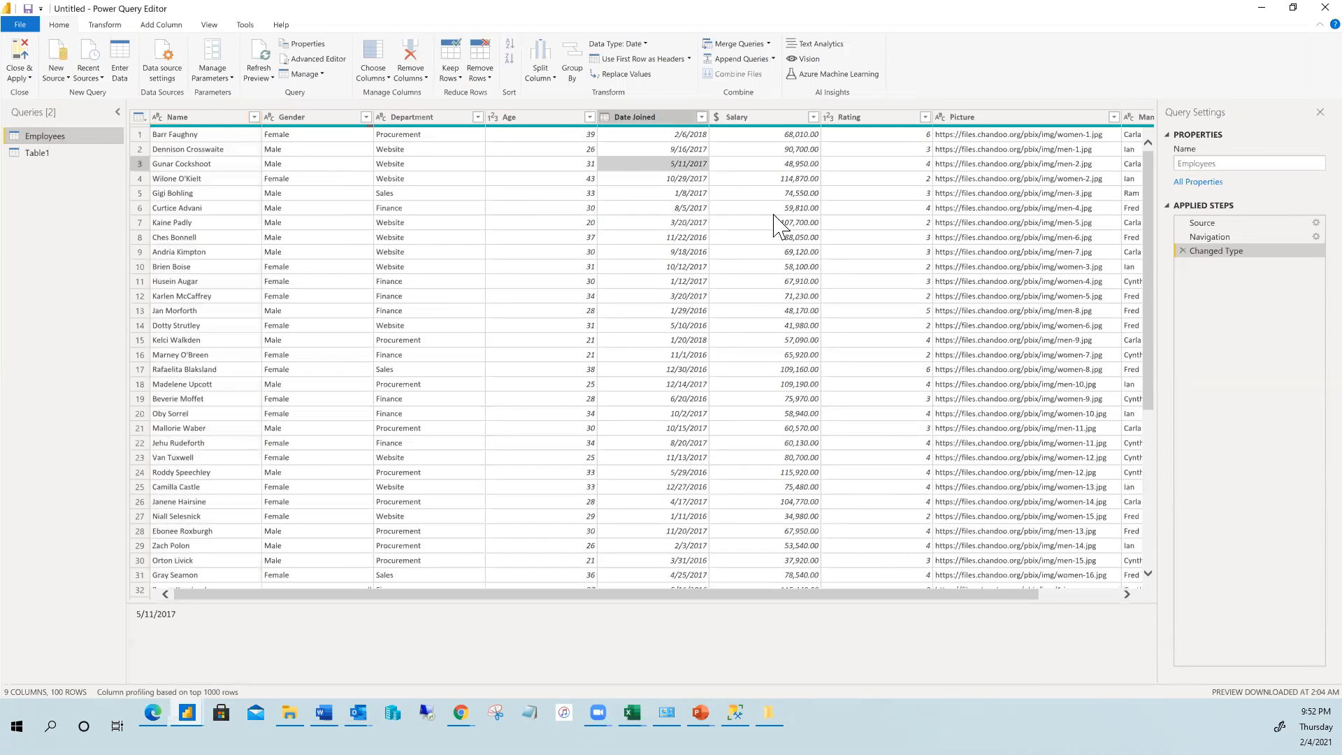
click(1024, 270)
mouse_move(1030, 594)
mouse_down()
mouse_move(1120, 584)
mouse_move(1058, 595)
mouse_move(1133, 604)
mouse_move(1121, 593)
mouse_move(1024, 617)
mouse_up()
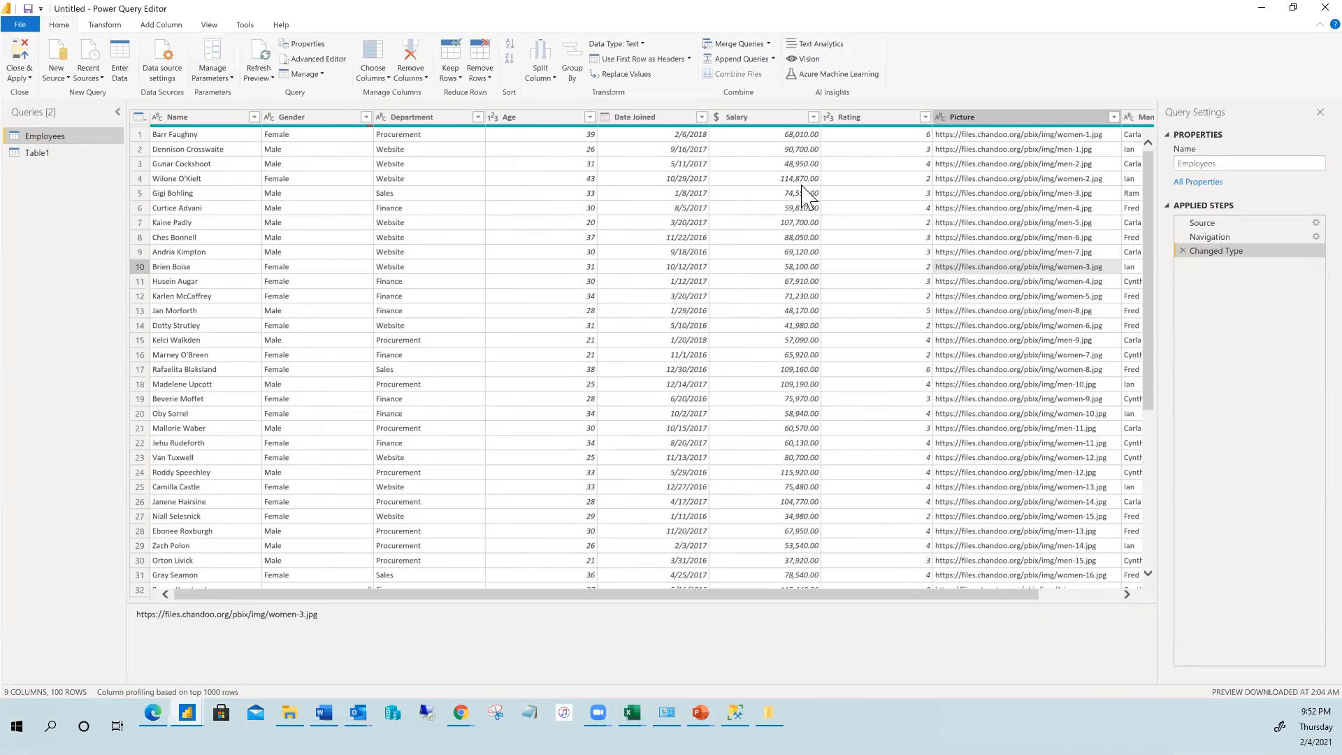
click(702, 117)
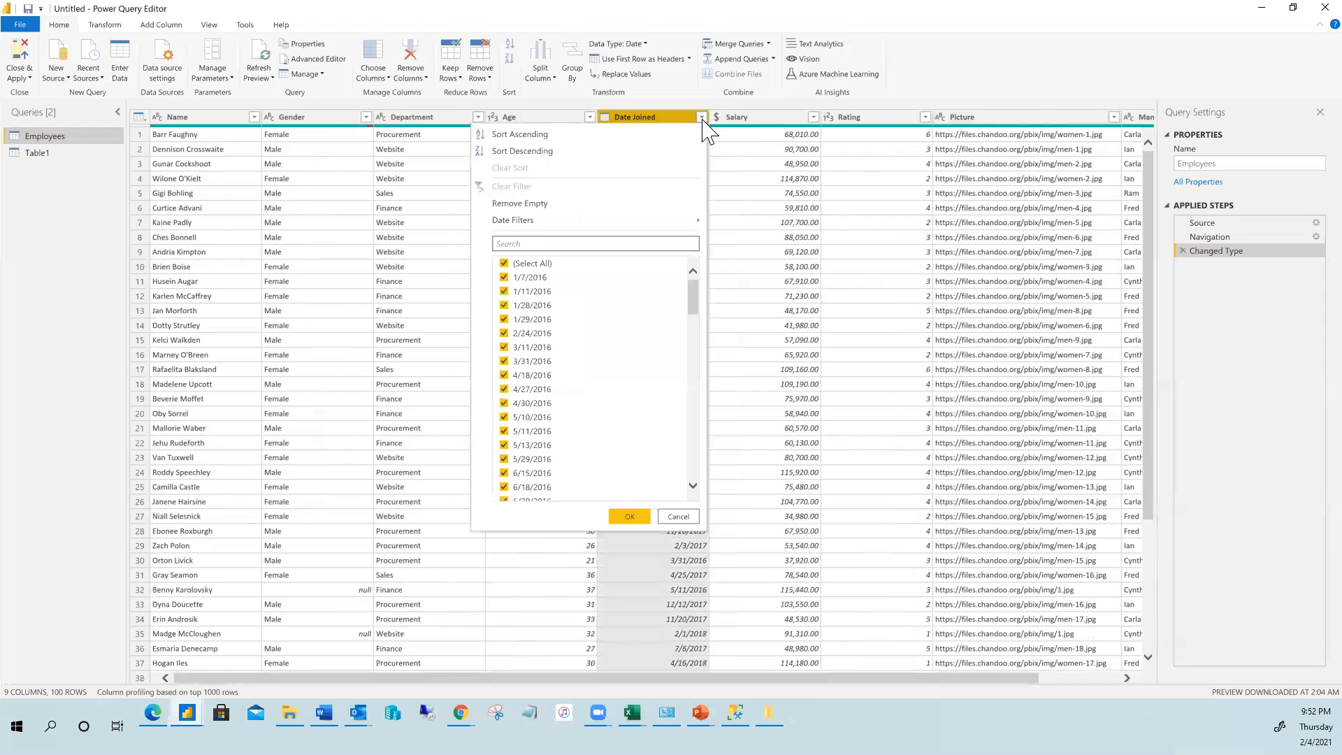
click(702, 118)
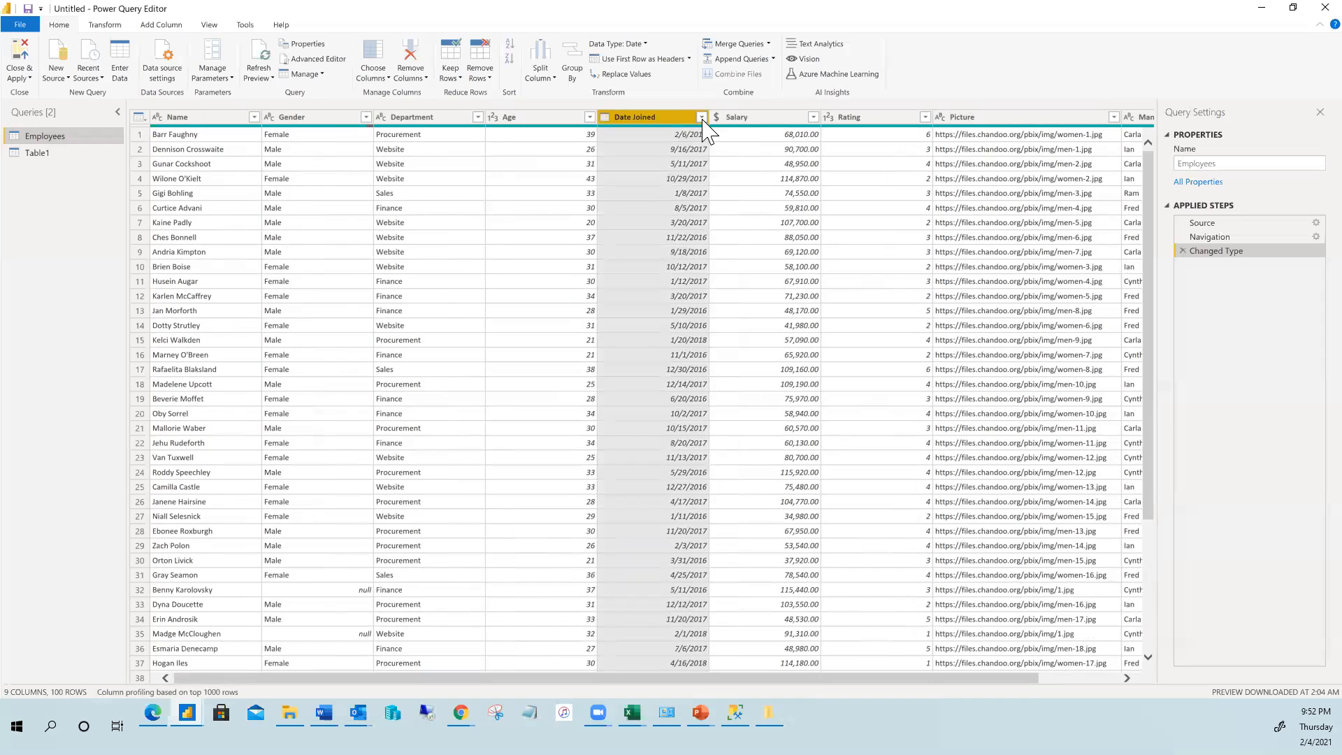
click(643, 45)
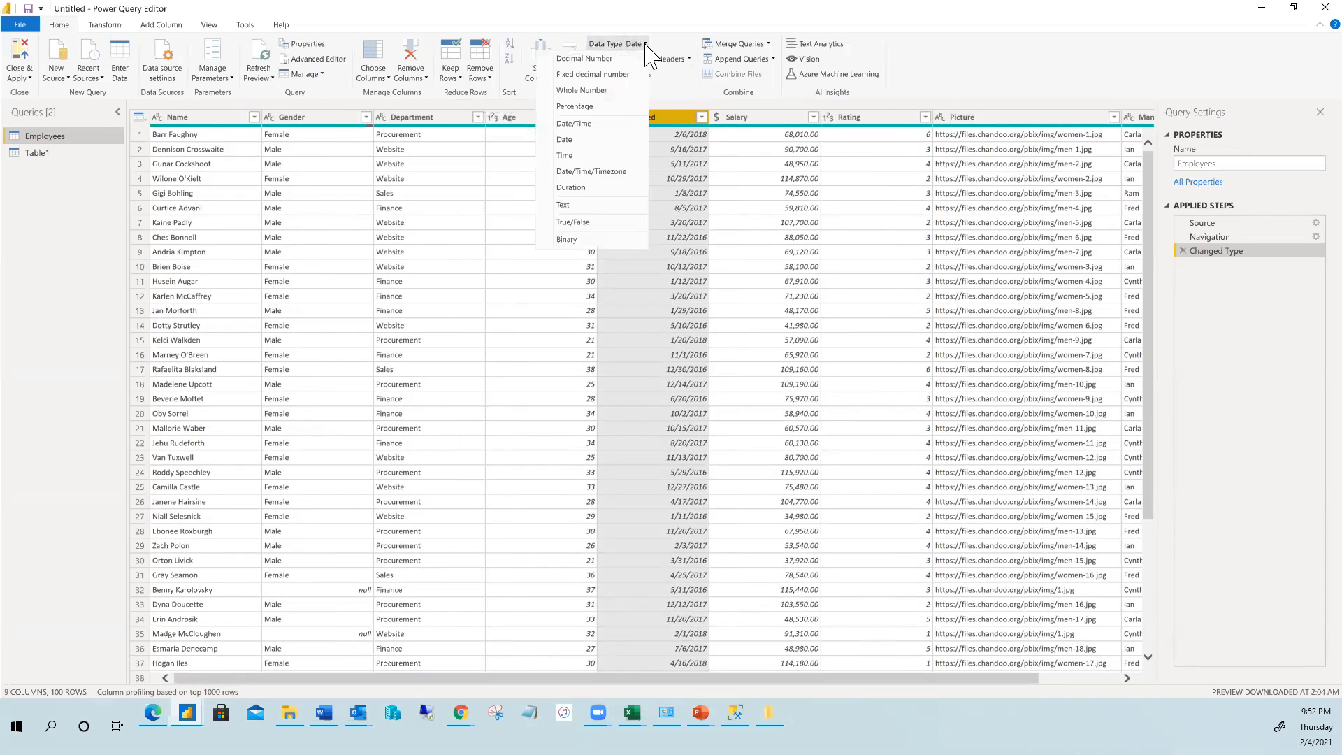
click(580, 137)
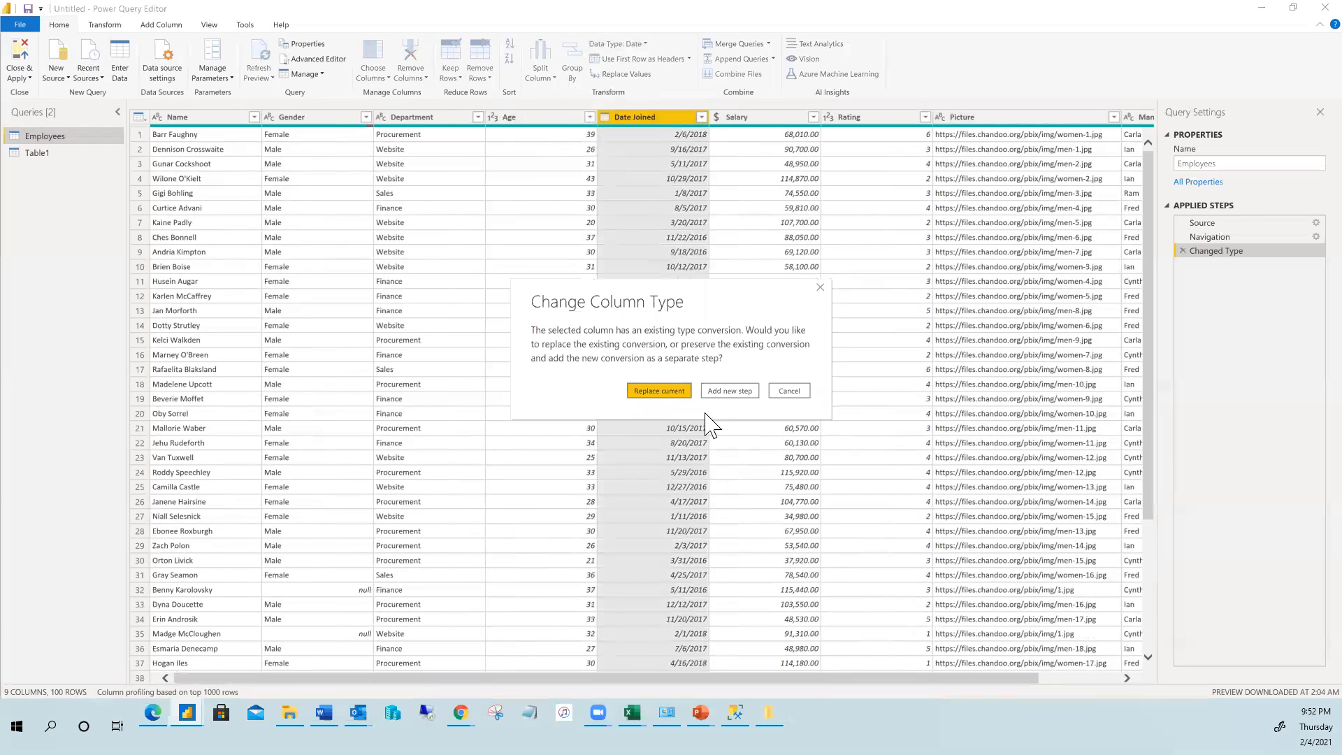
click(657, 392)
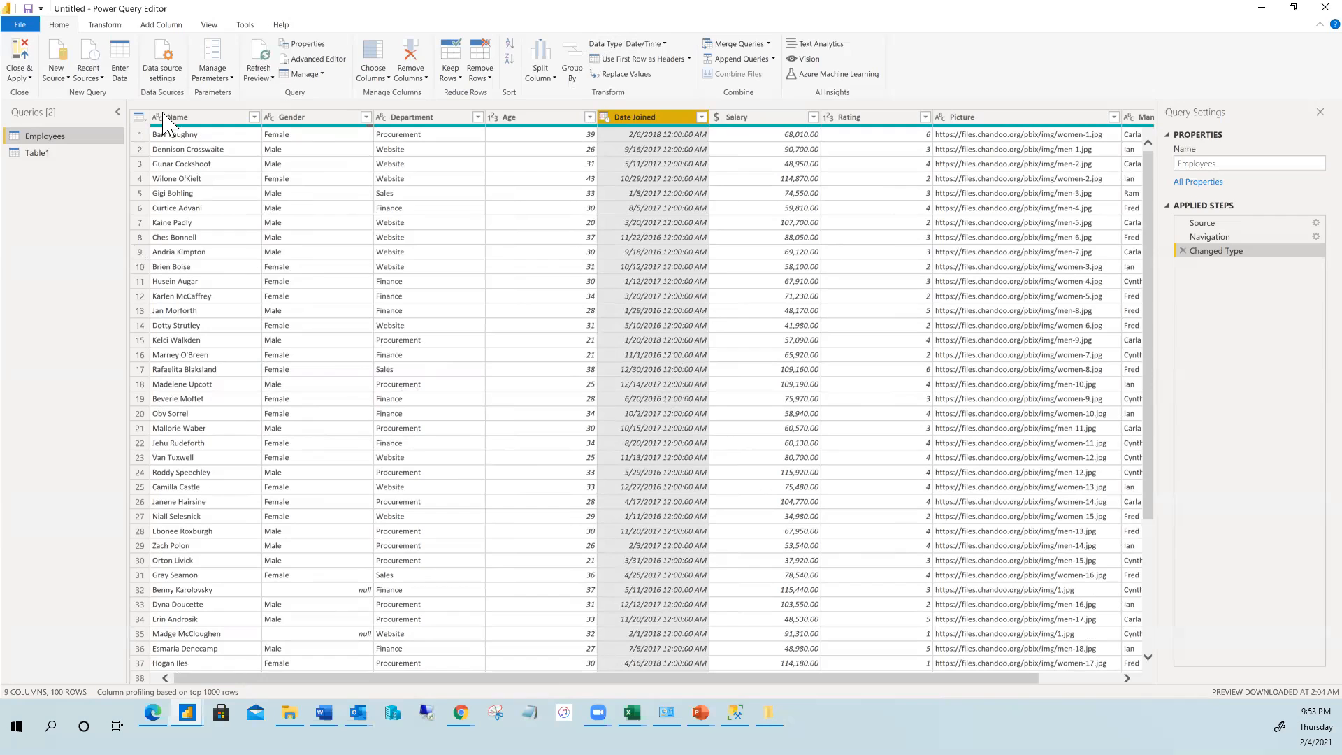
click(18, 73)
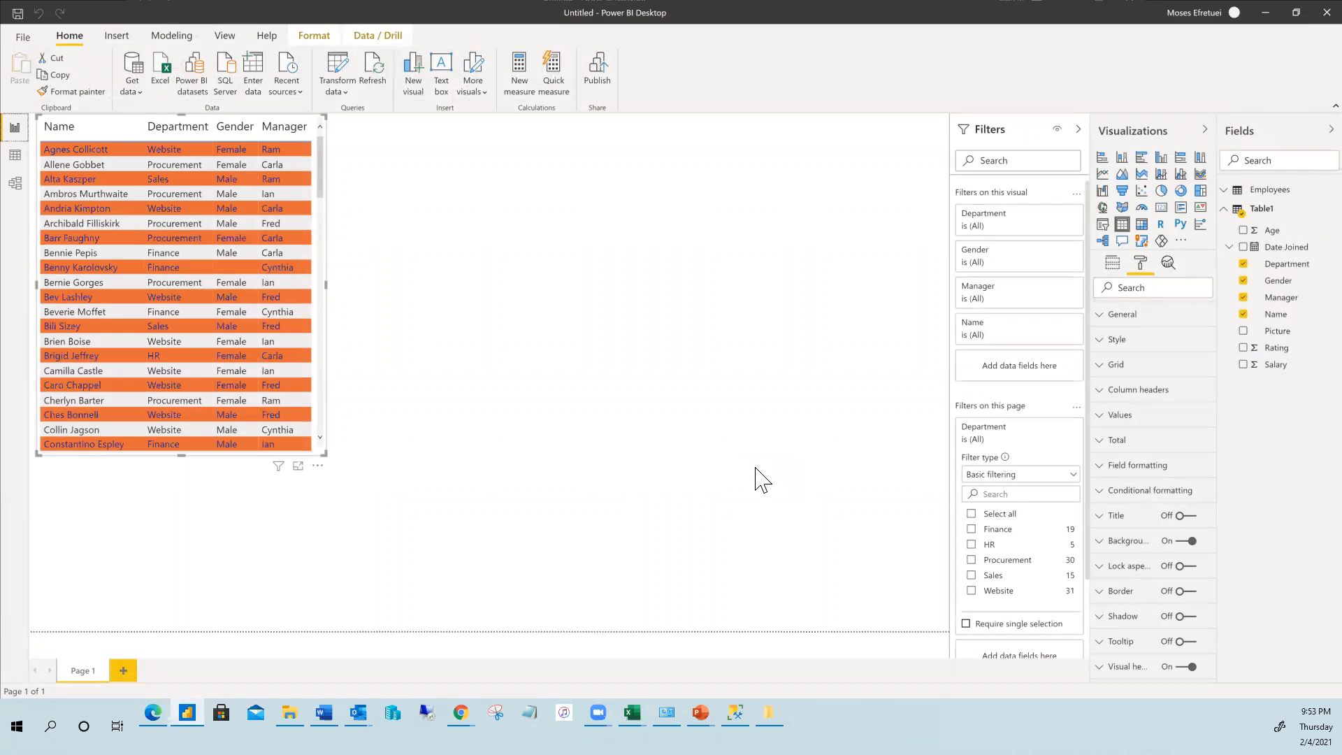
Try converting the table visual into a stacked column chart and undo the conversion
click(1122, 162)
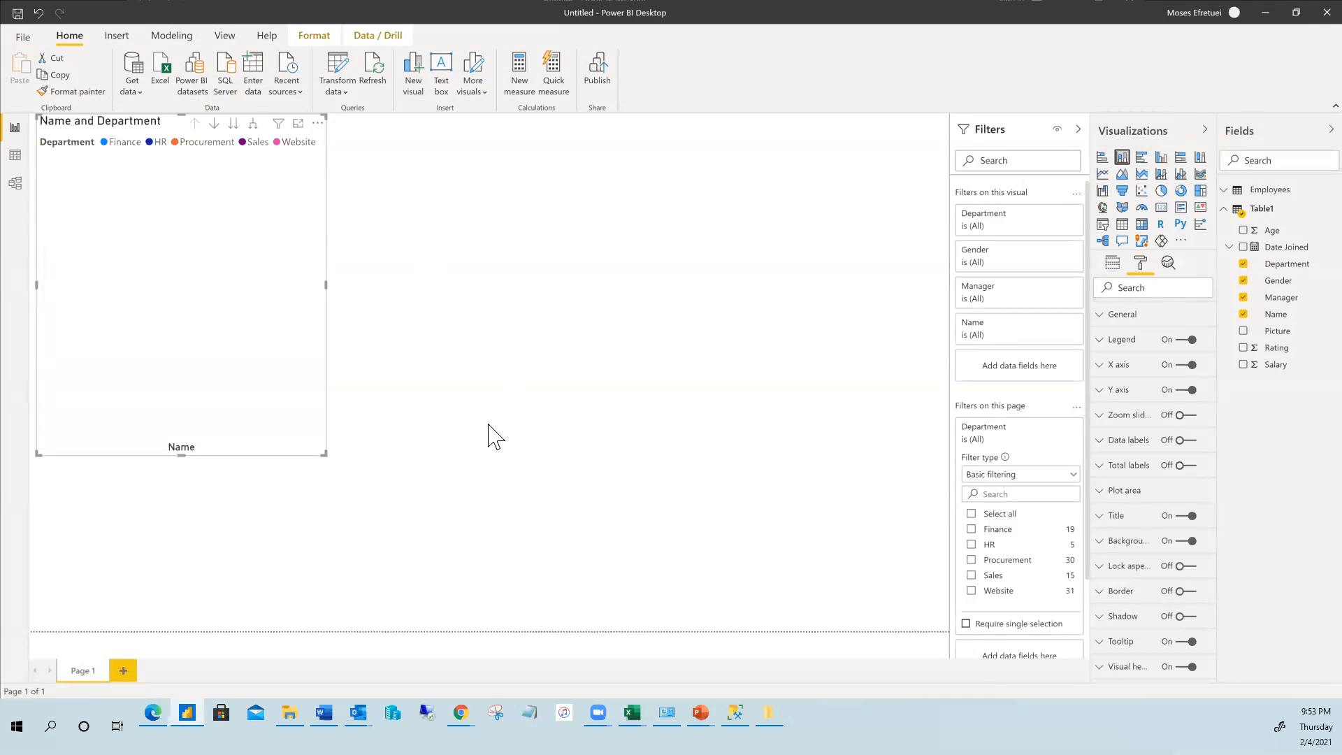
key(ctrl+z)
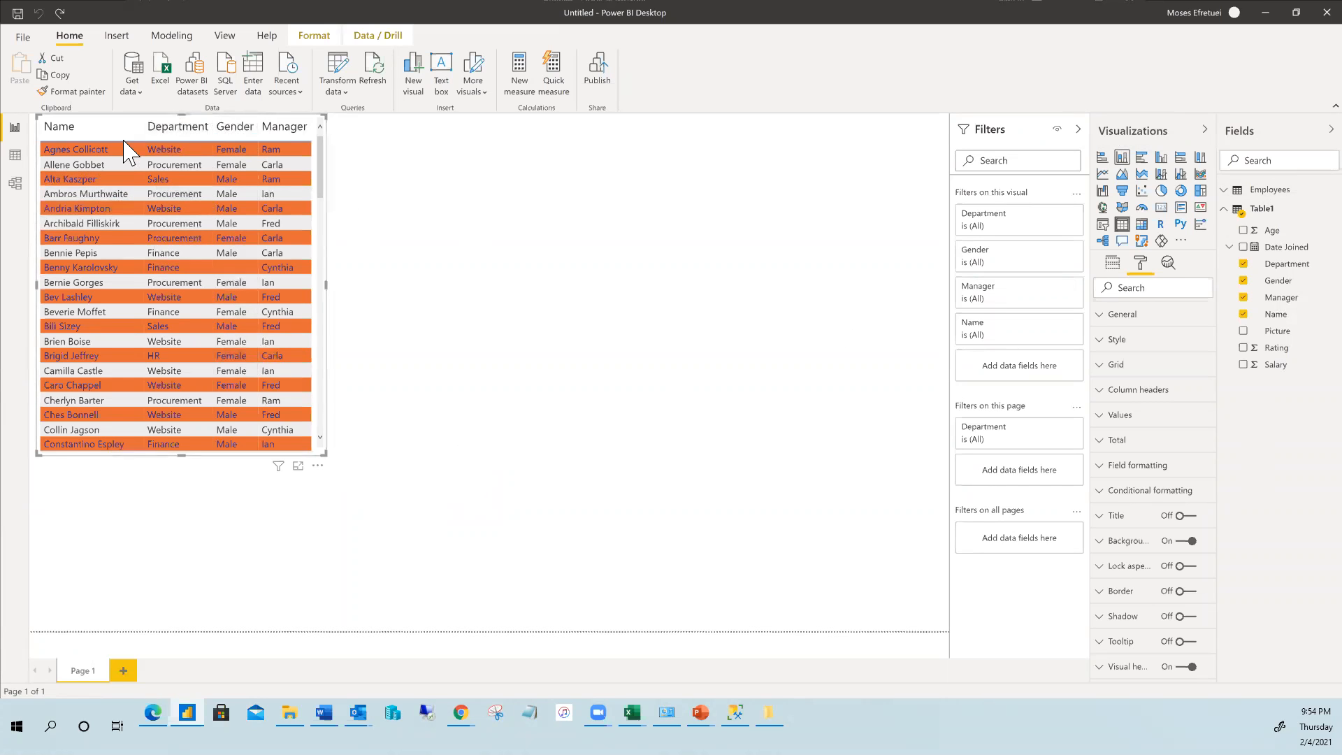
Create a separate stacked column chart from Table1 with Department on the axis and the count of Name as values
click(529, 237)
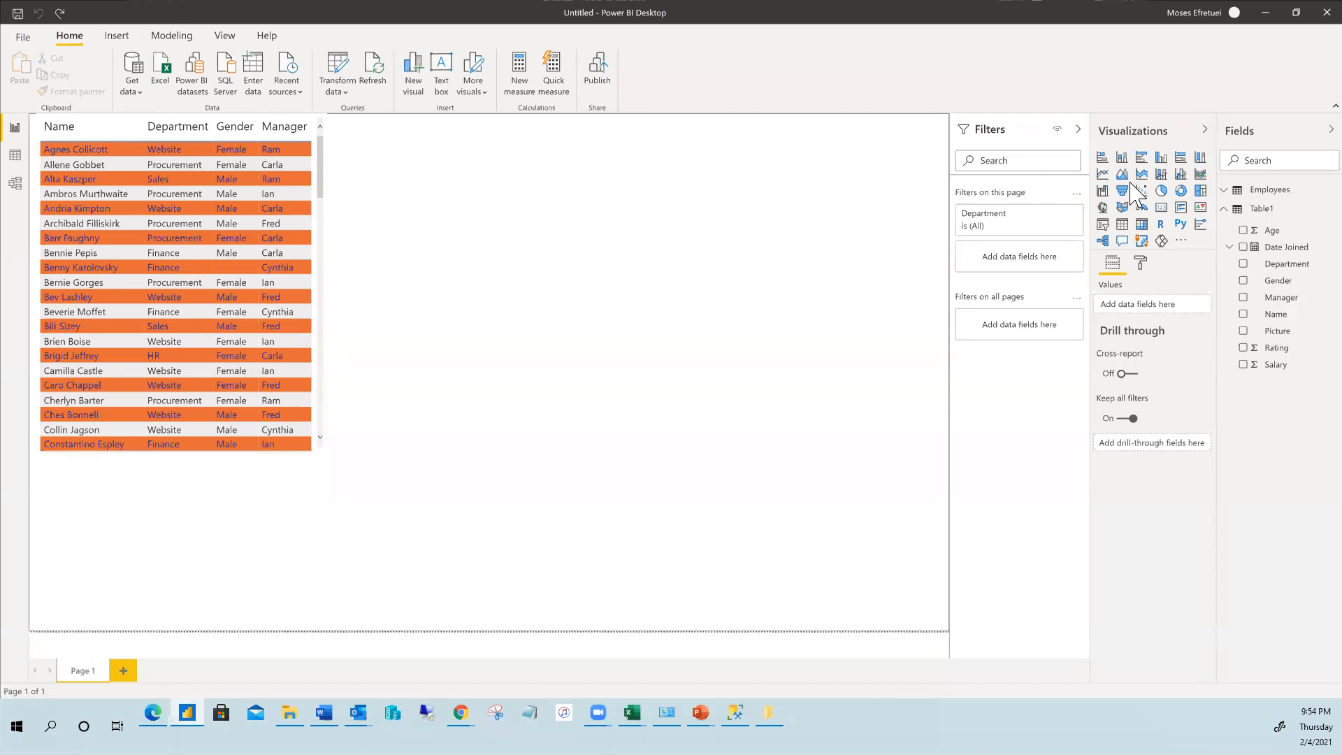
click(1124, 158)
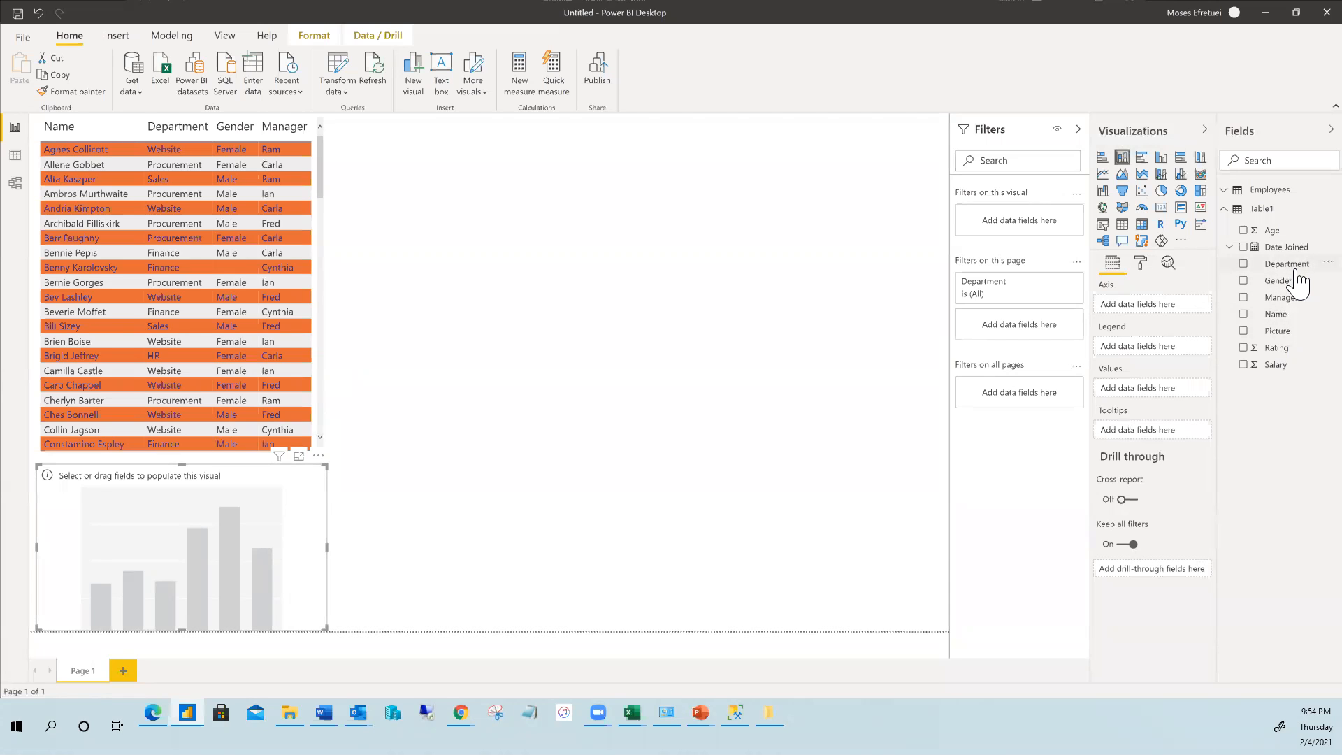
drag(1299, 269, 1157, 313)
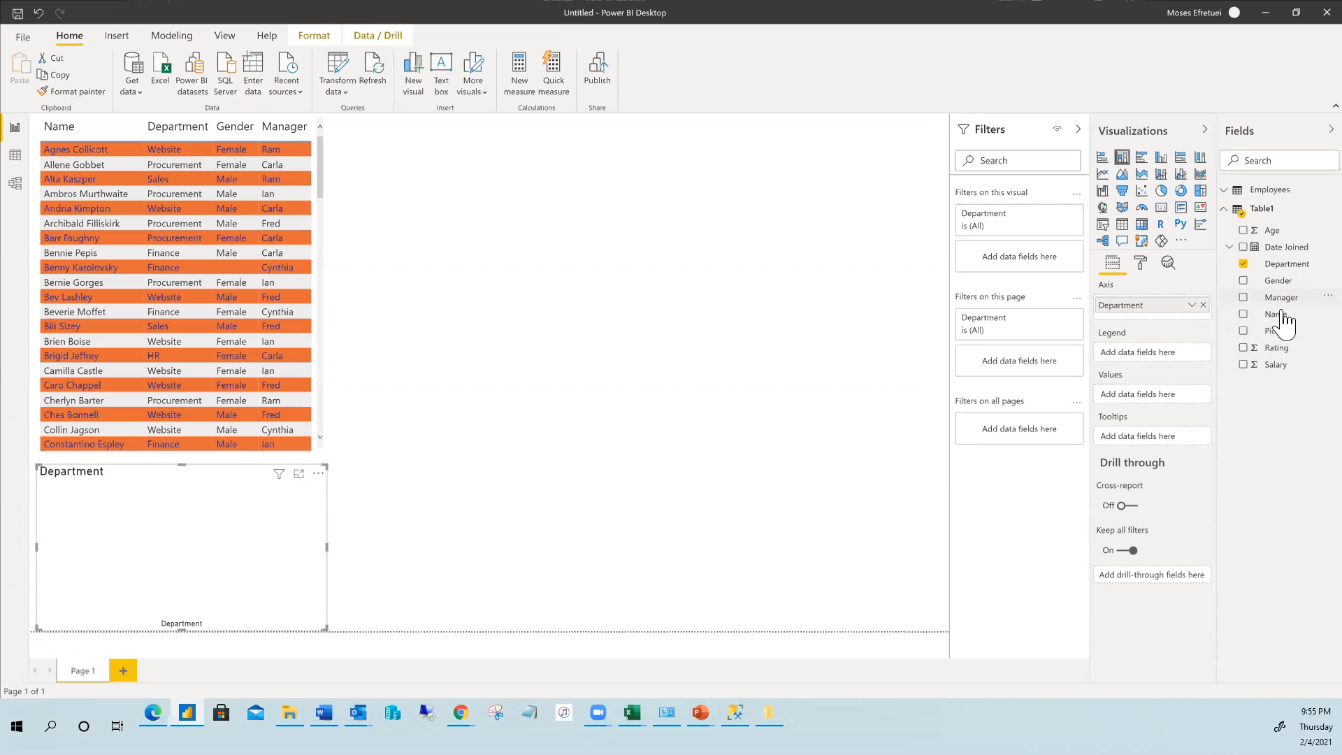
drag(1279, 323, 1140, 398)
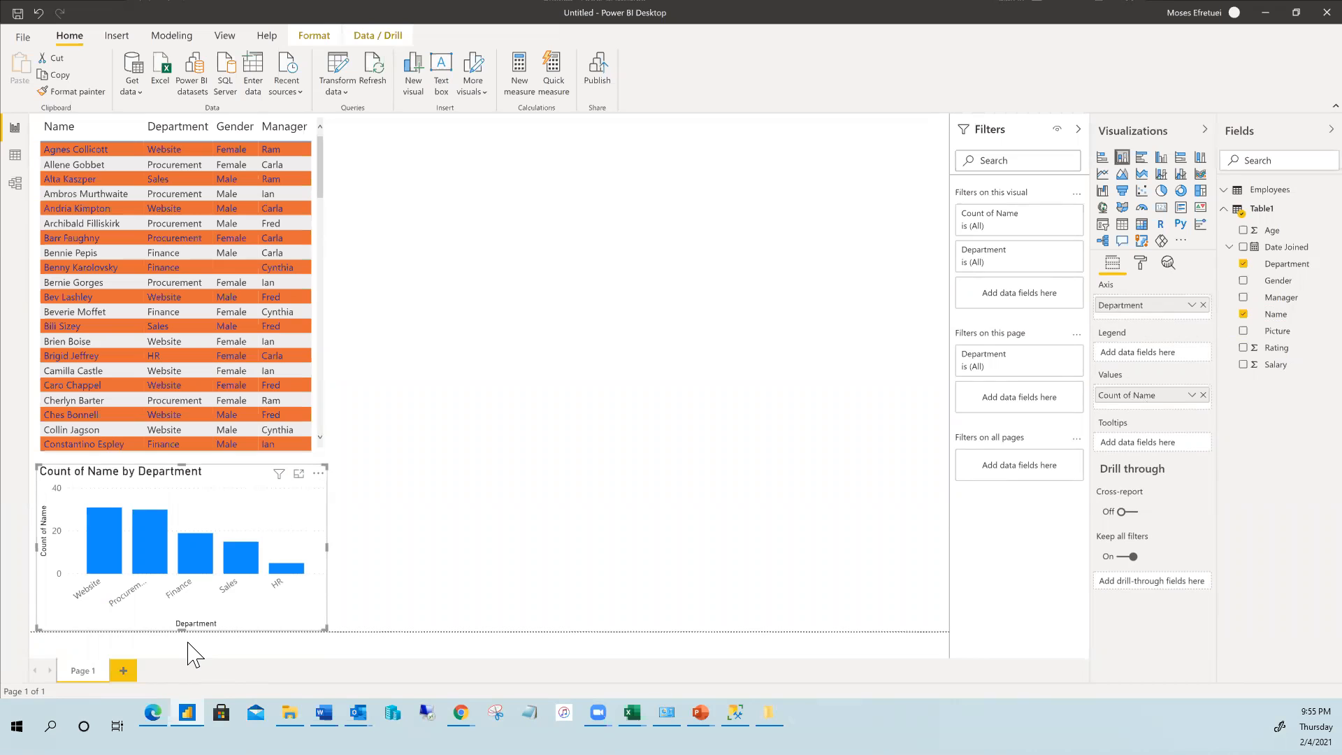
click(590, 500)
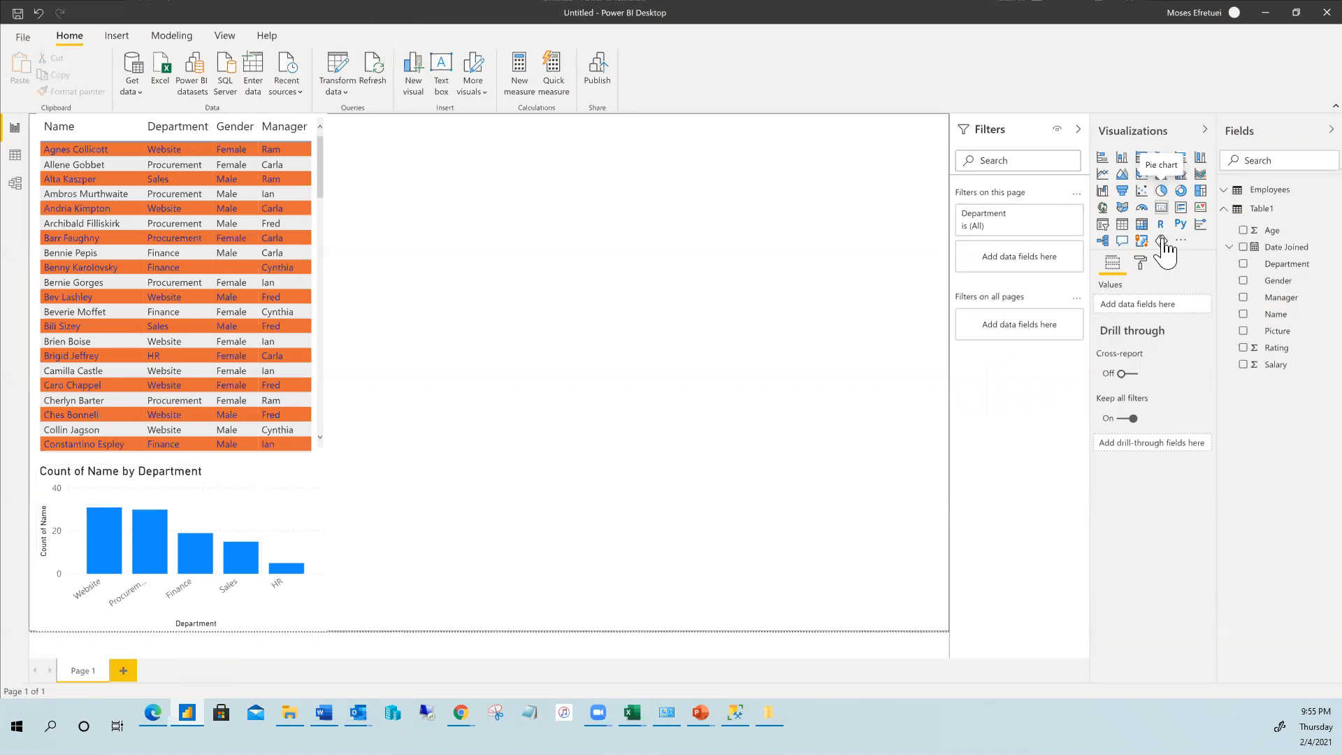
Create a pie chart from Table1 with Salary as the legend and the count of Name as values, and check its applied filters
click(1161, 193)
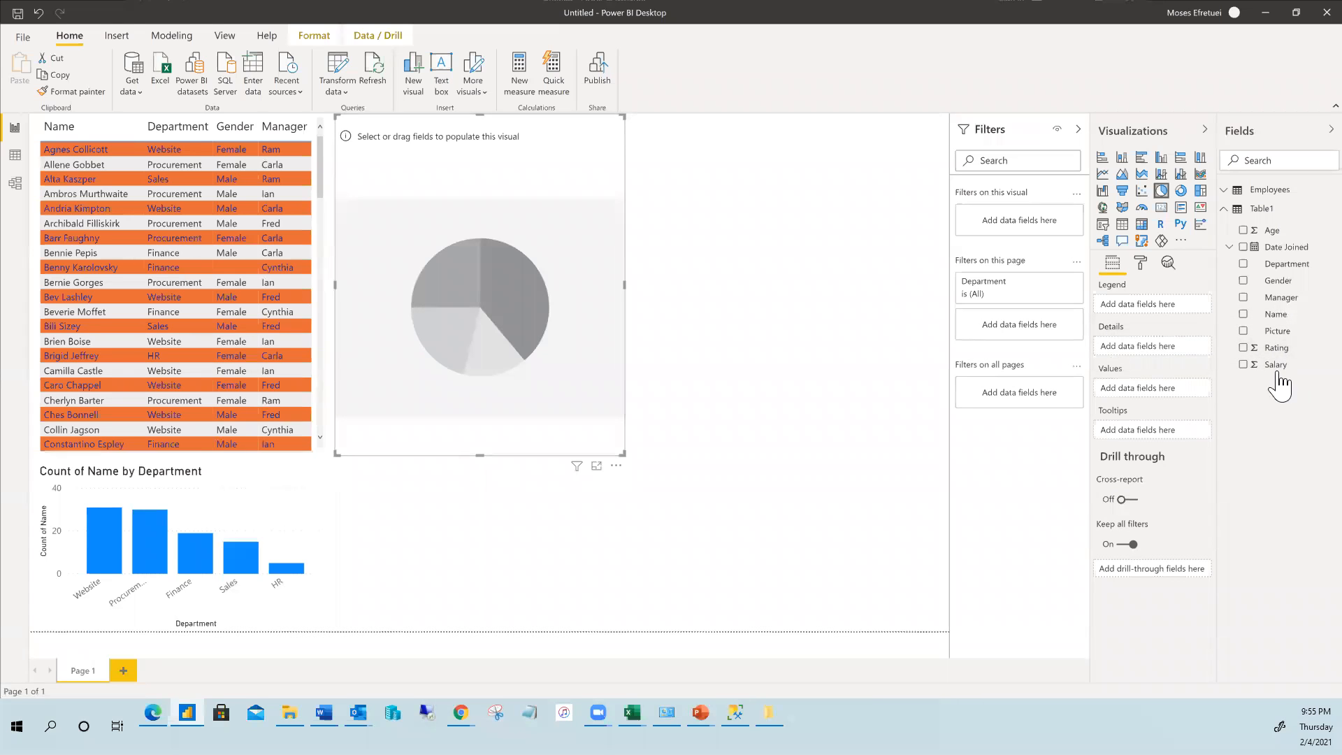
drag(1271, 365, 1140, 329)
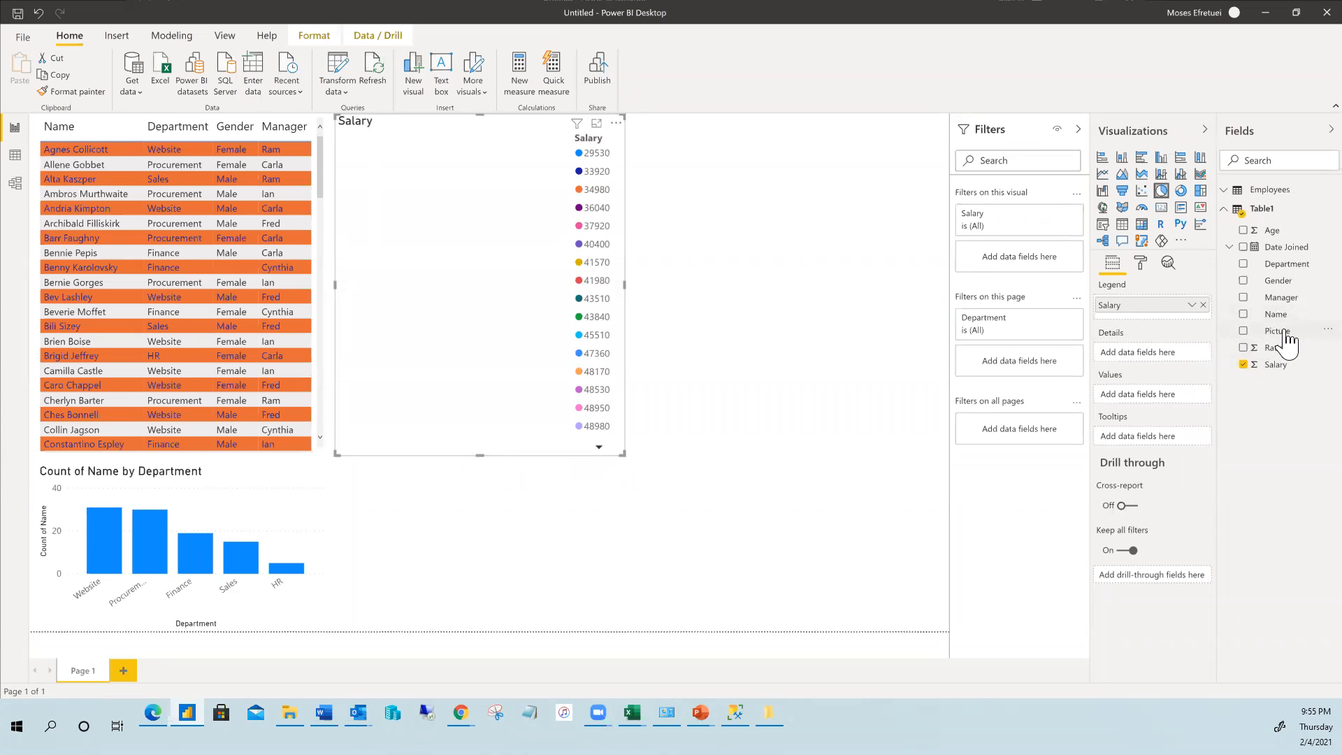
drag(1277, 316, 1146, 408)
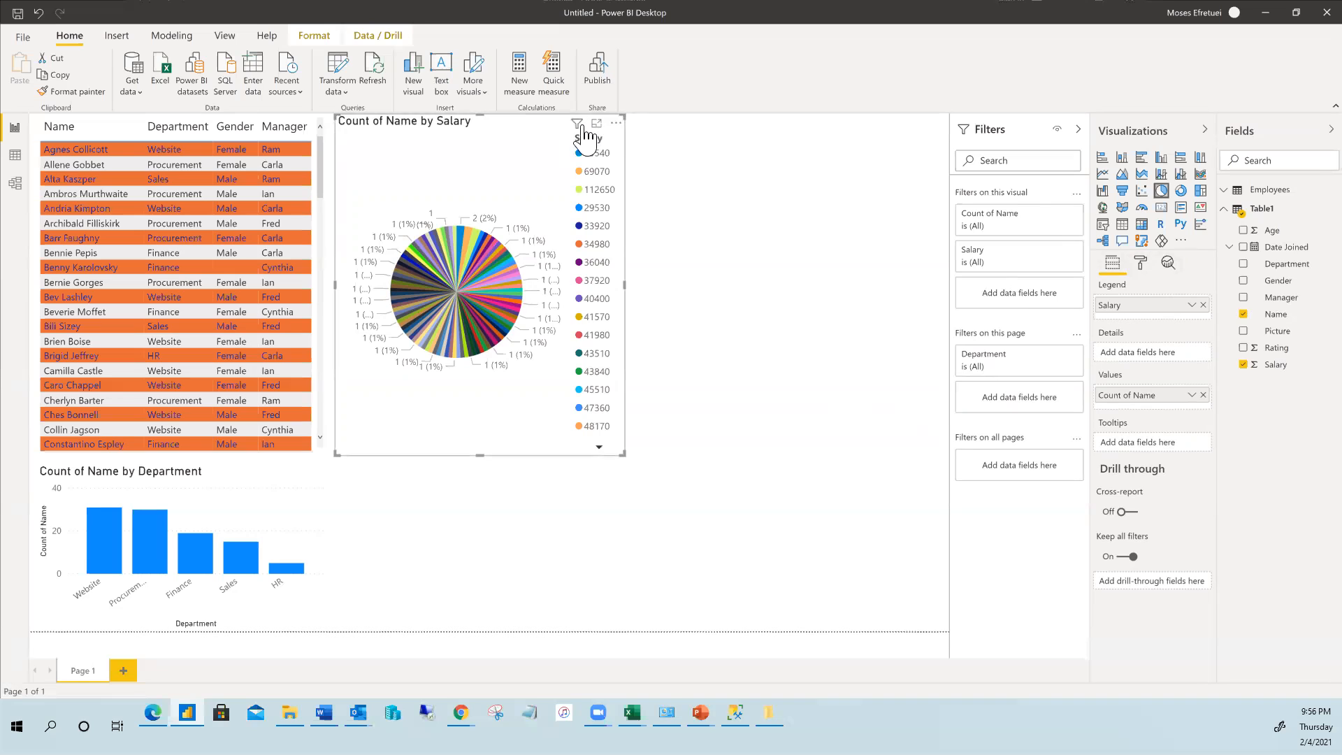
mouse_move(578, 130)
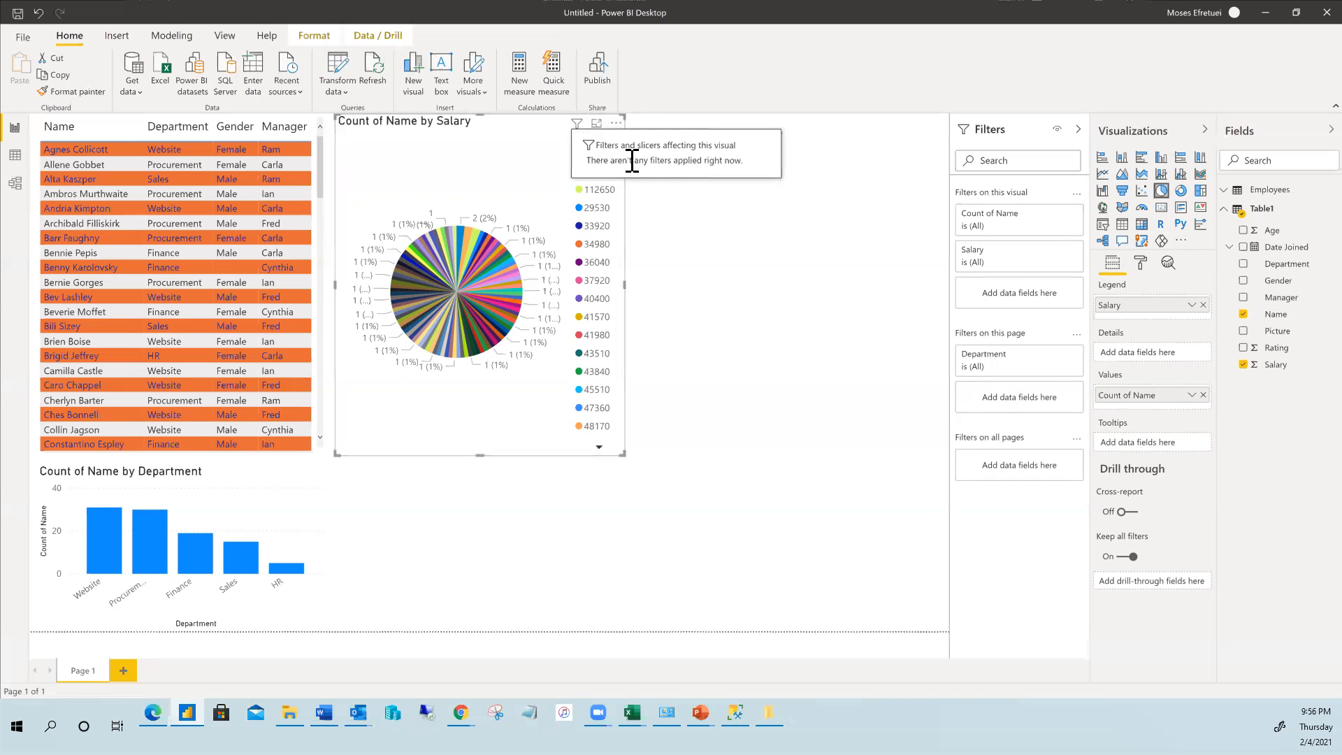
click(618, 144)
click(772, 280)
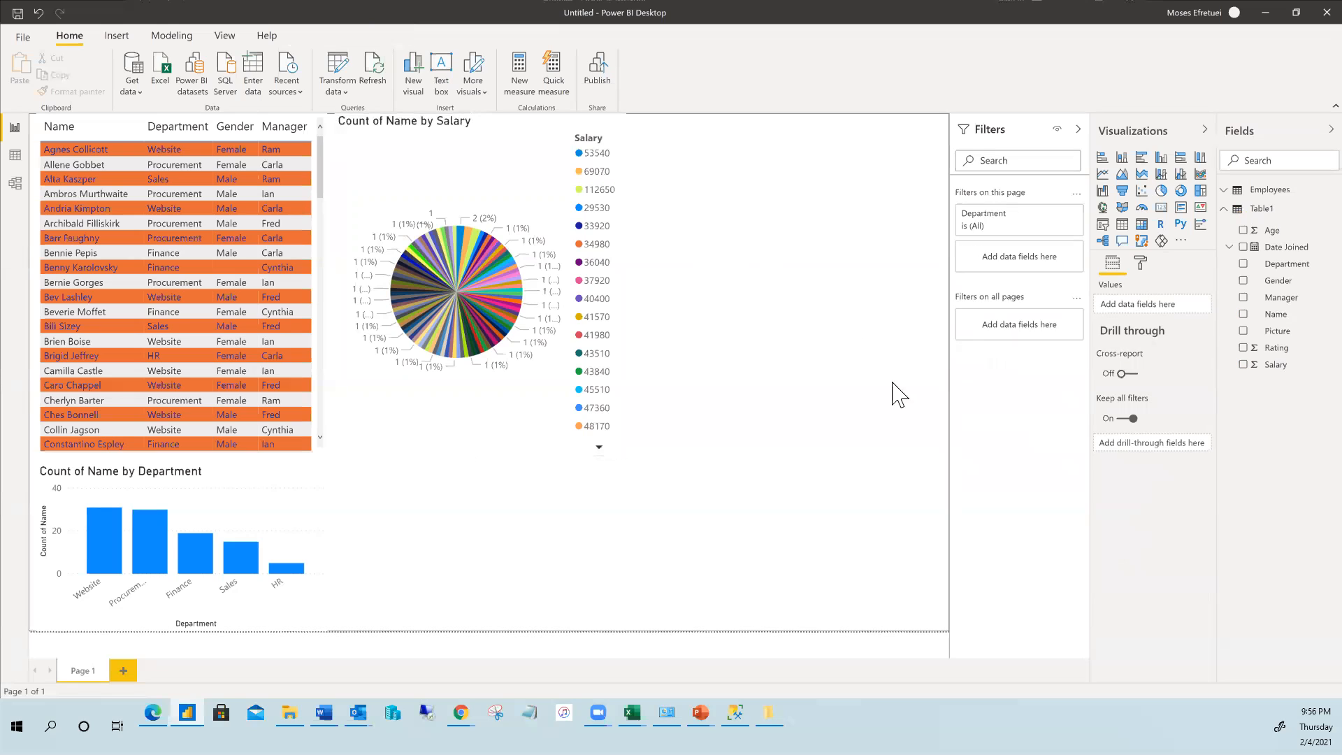
Try out an empty slicer and an empty map visual below the pie chart, deleting each one
click(1103, 227)
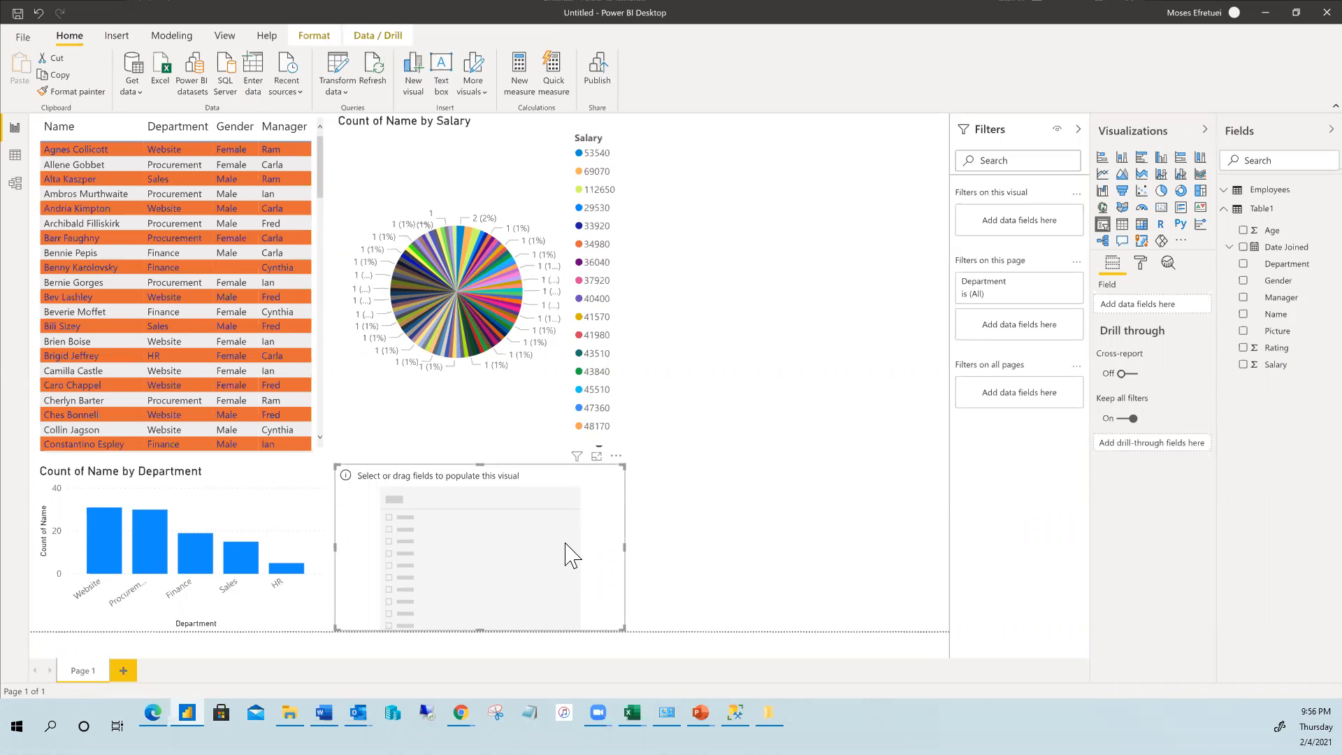
key(Delete)
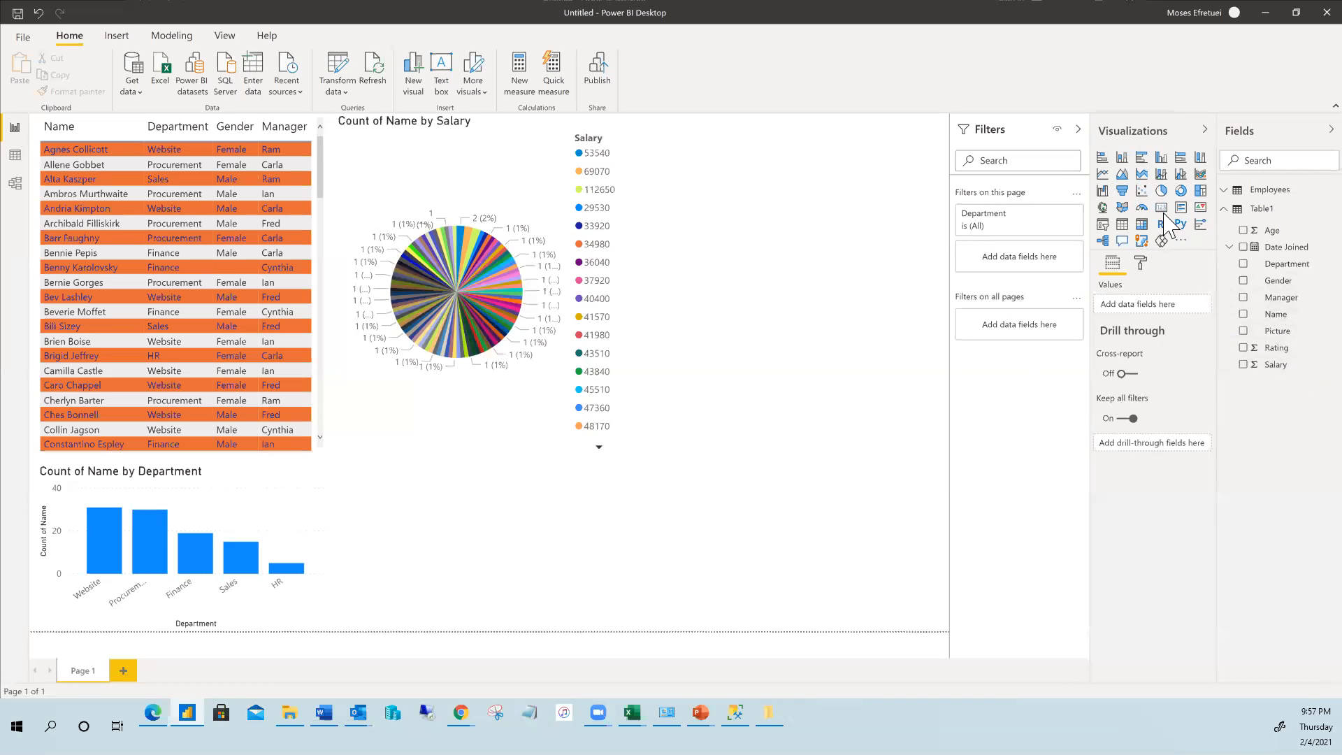
click(1103, 208)
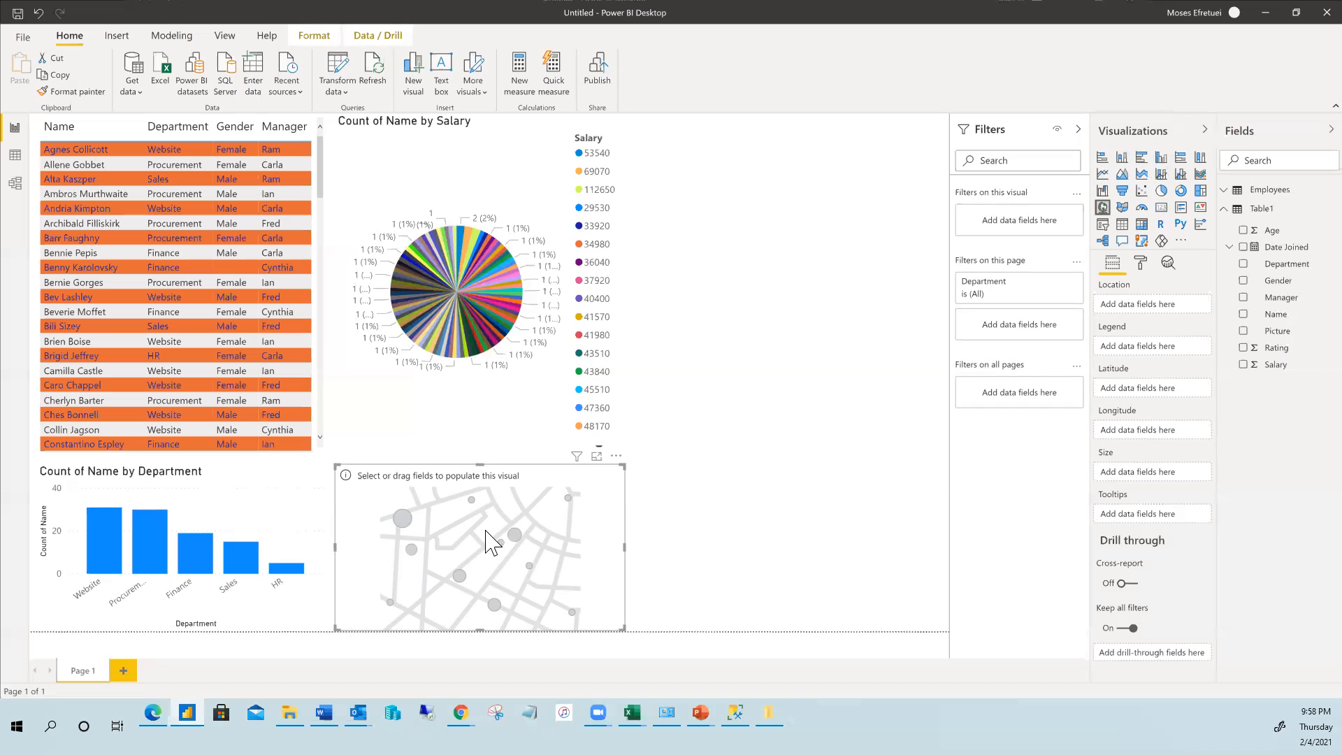
drag(563, 548, 572, 549)
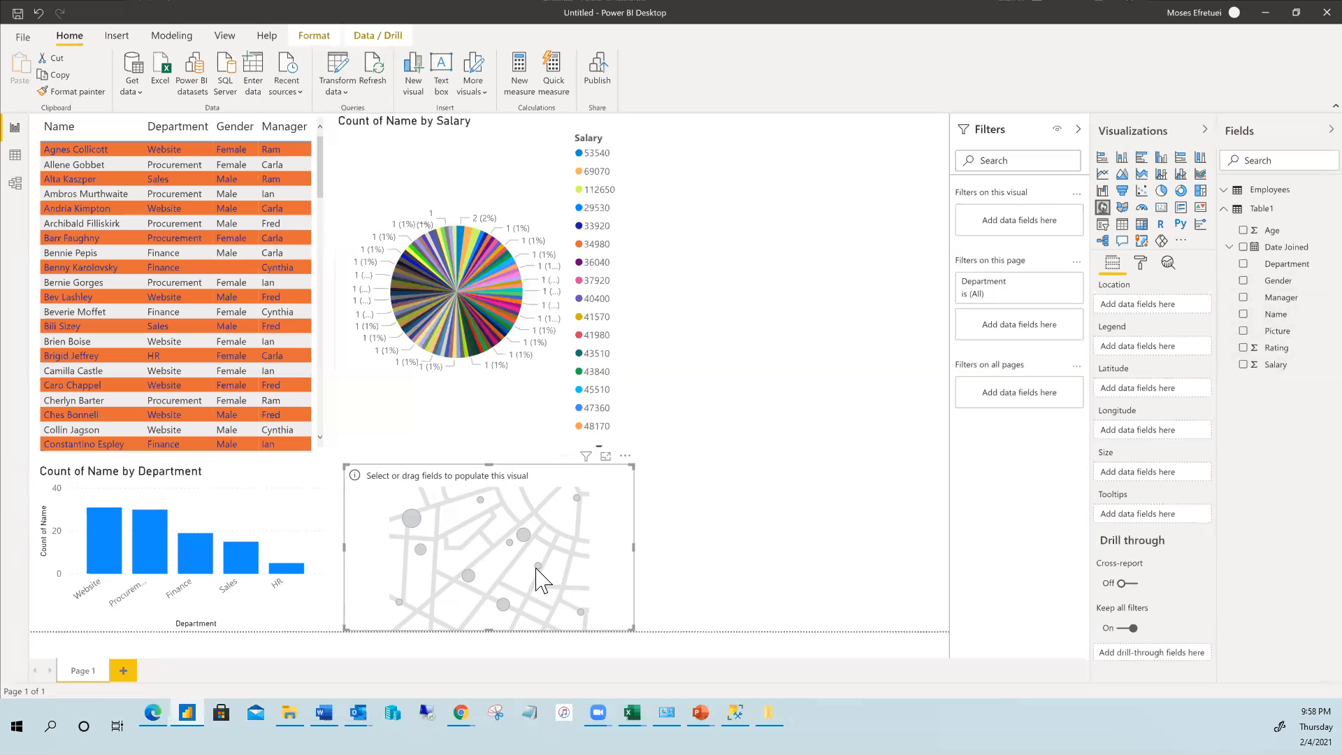
key(Delete)
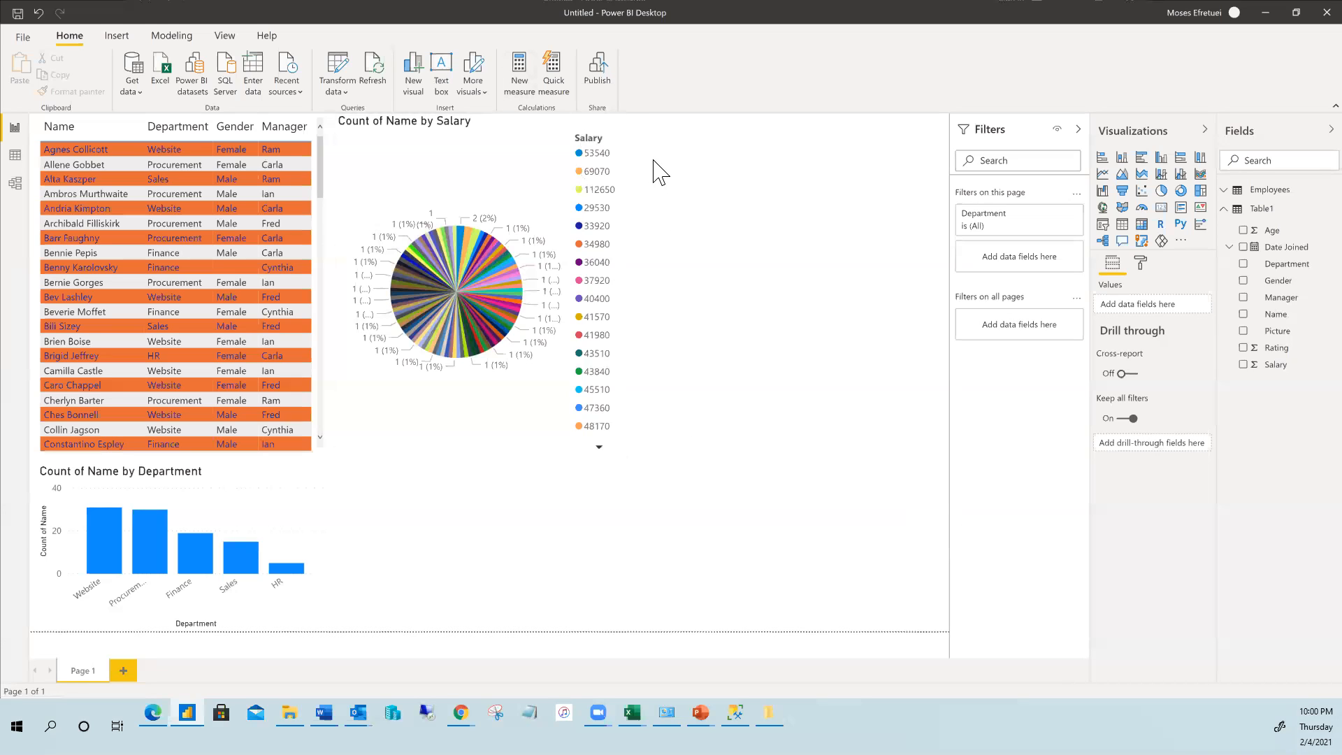
Save the report as Employeetbl in the Datasets folder and publish it to My workspace
click(599, 74)
click(600, 79)
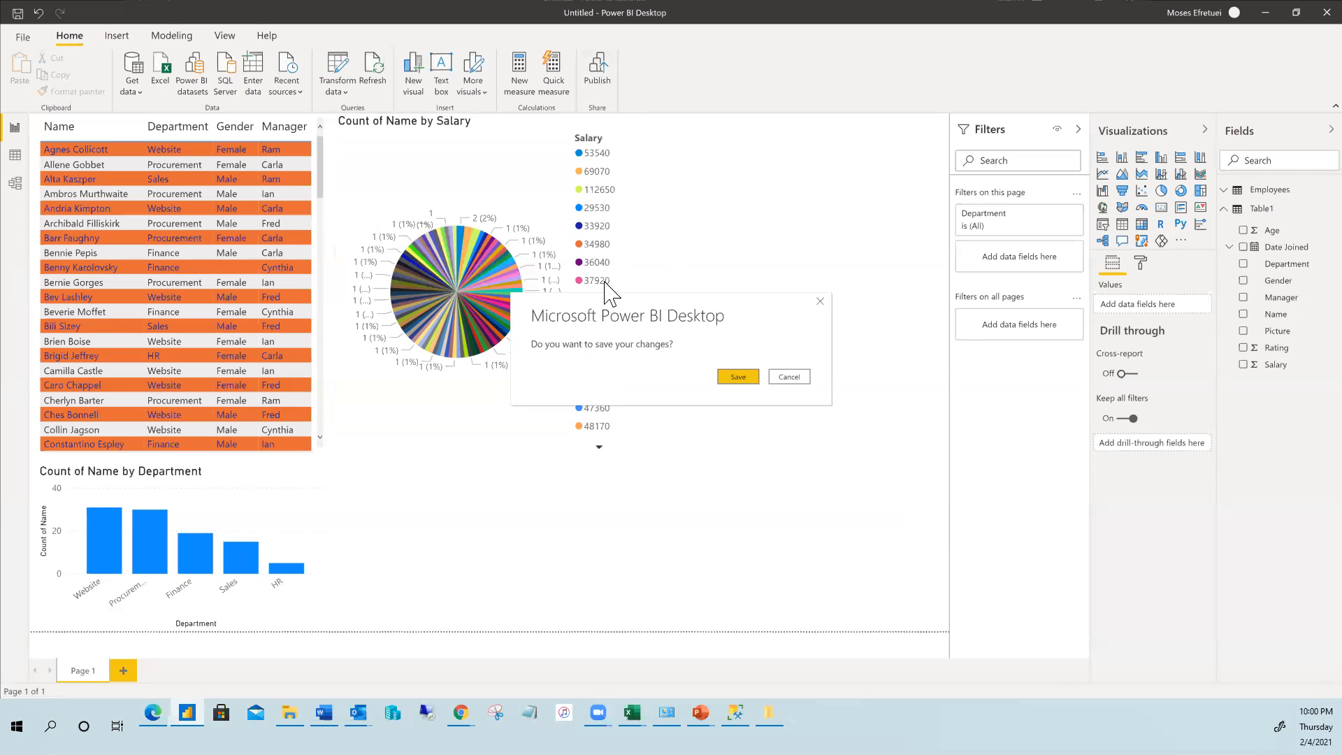
click(737, 381)
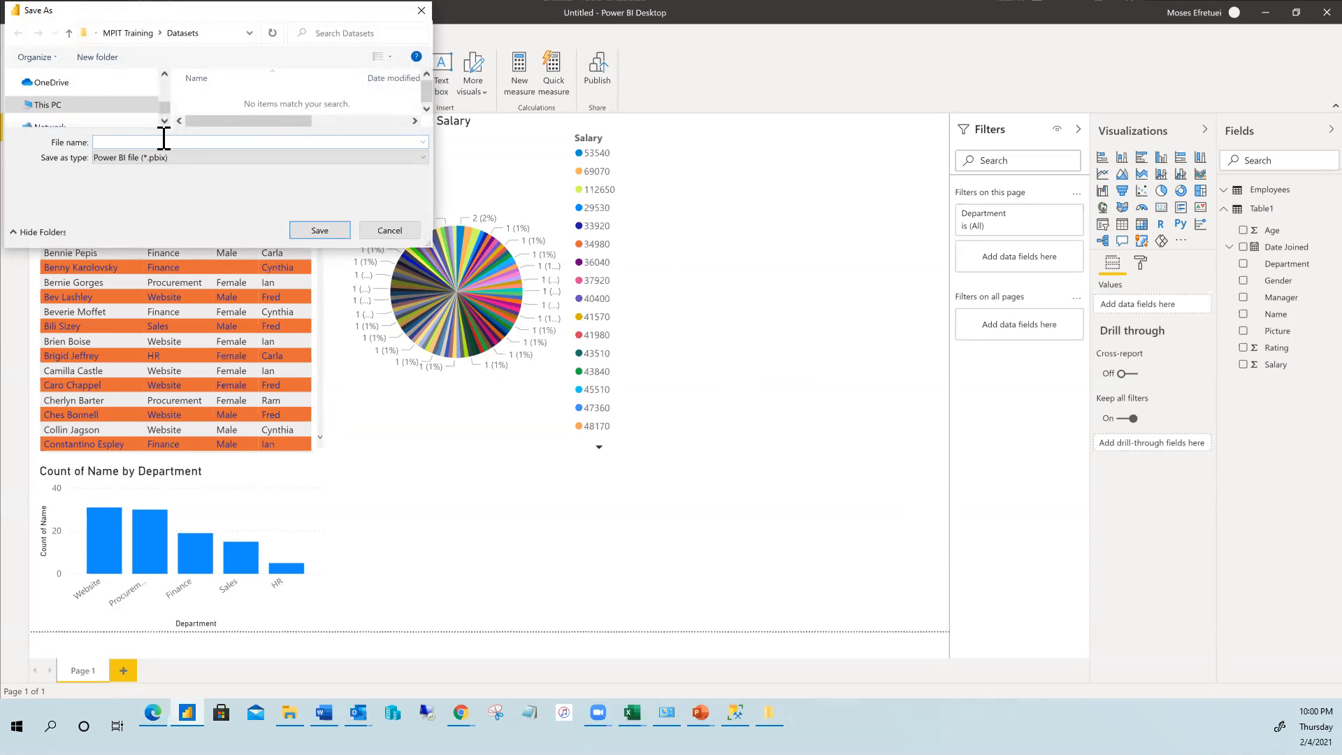
text(Employeetbl)
click(322, 231)
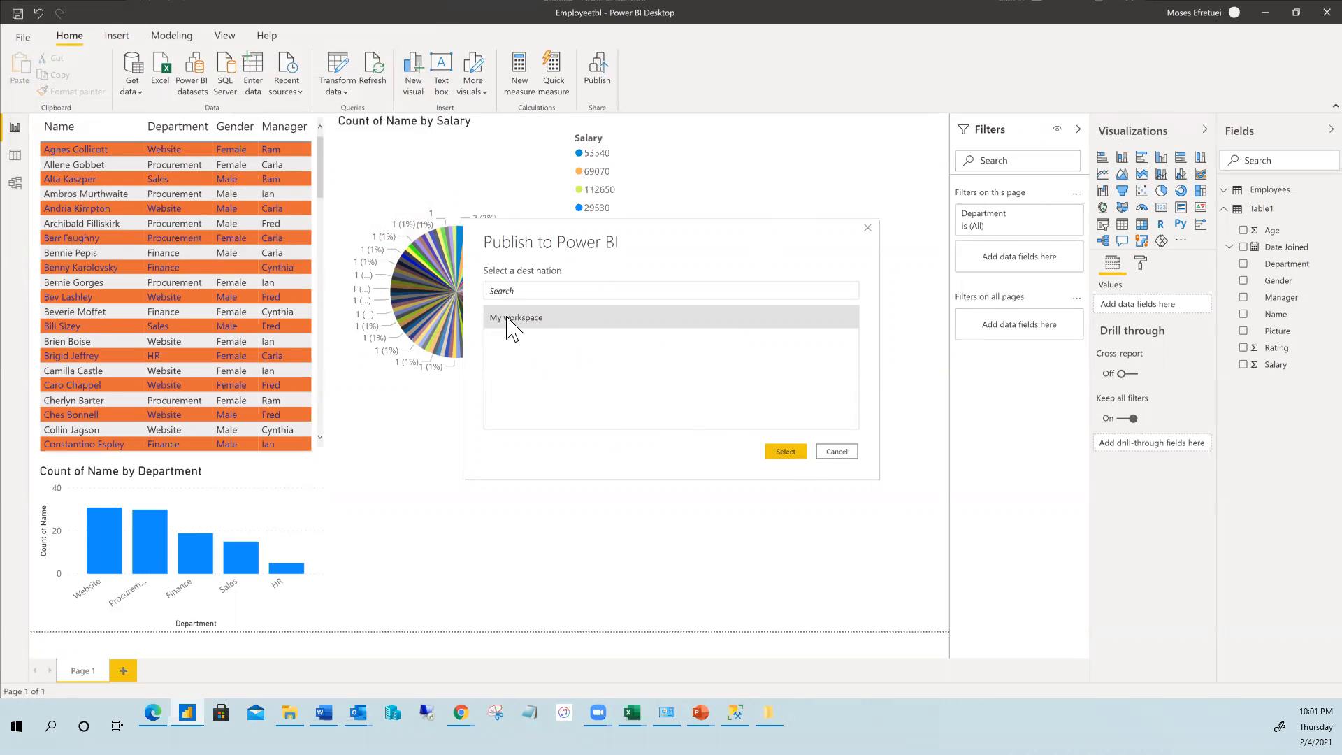
click(788, 455)
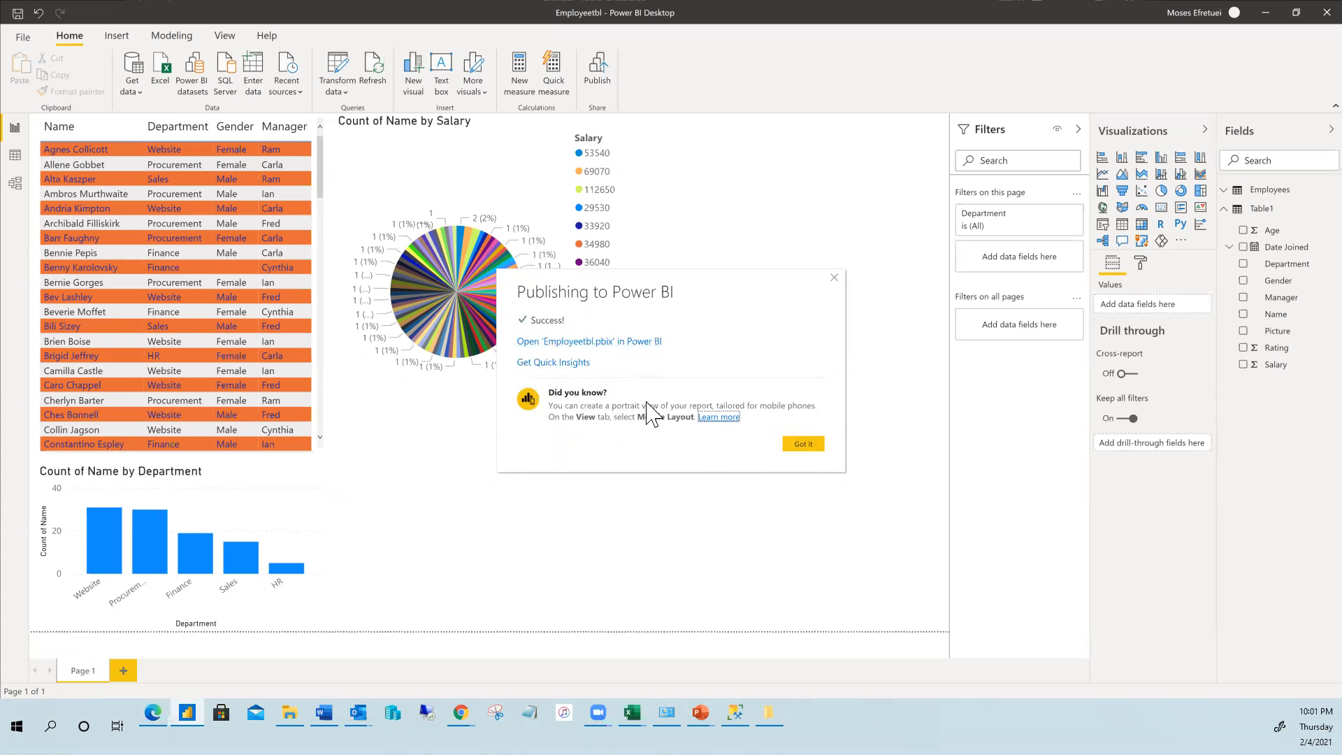
Open the published Employeetbl report in the Power BI service, signing in with the business account's saved credentials and staying signed in
click(639, 343)
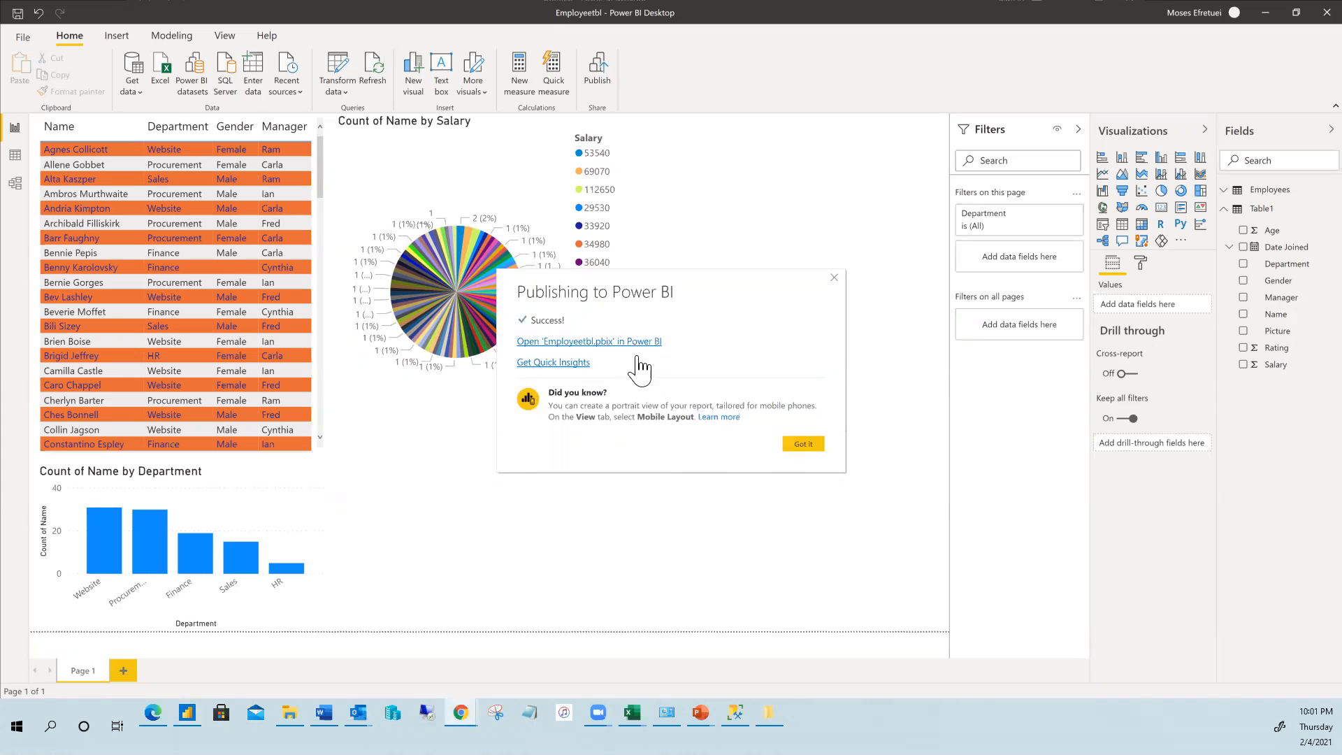
click(804, 445)
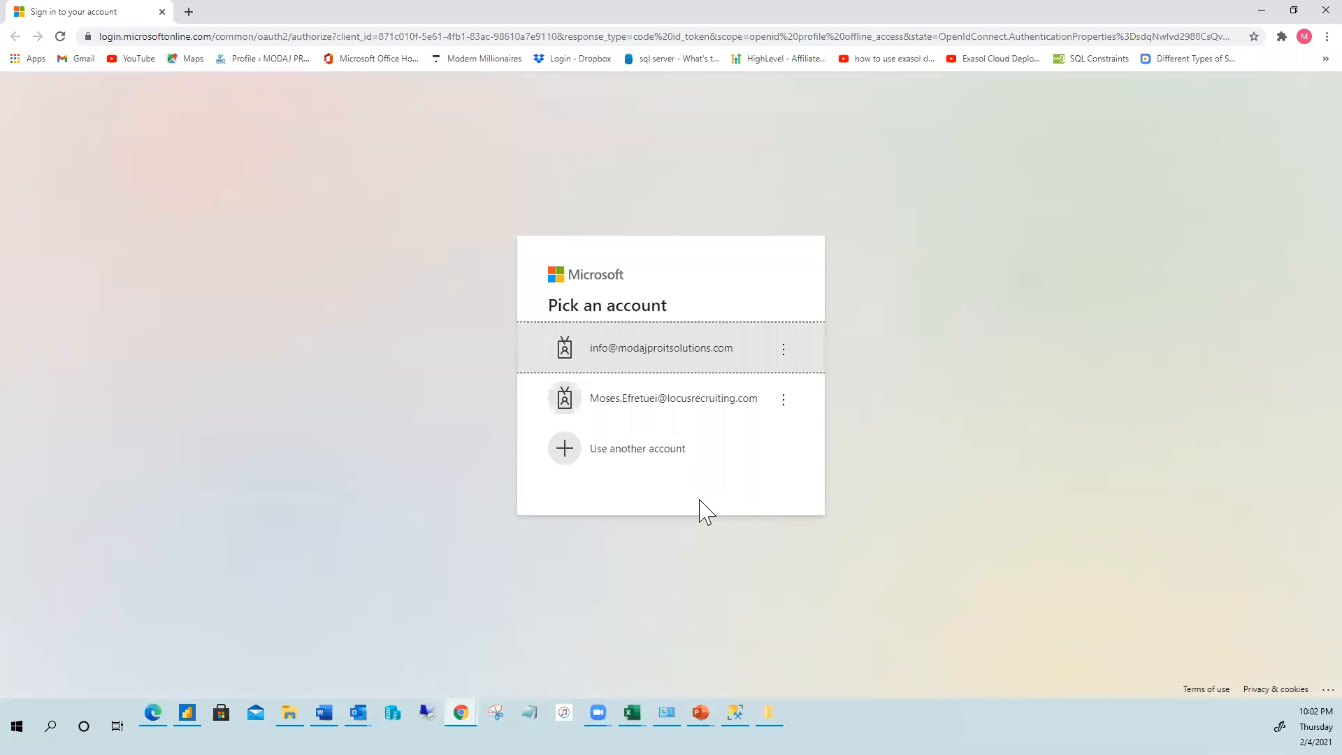
click(686, 354)
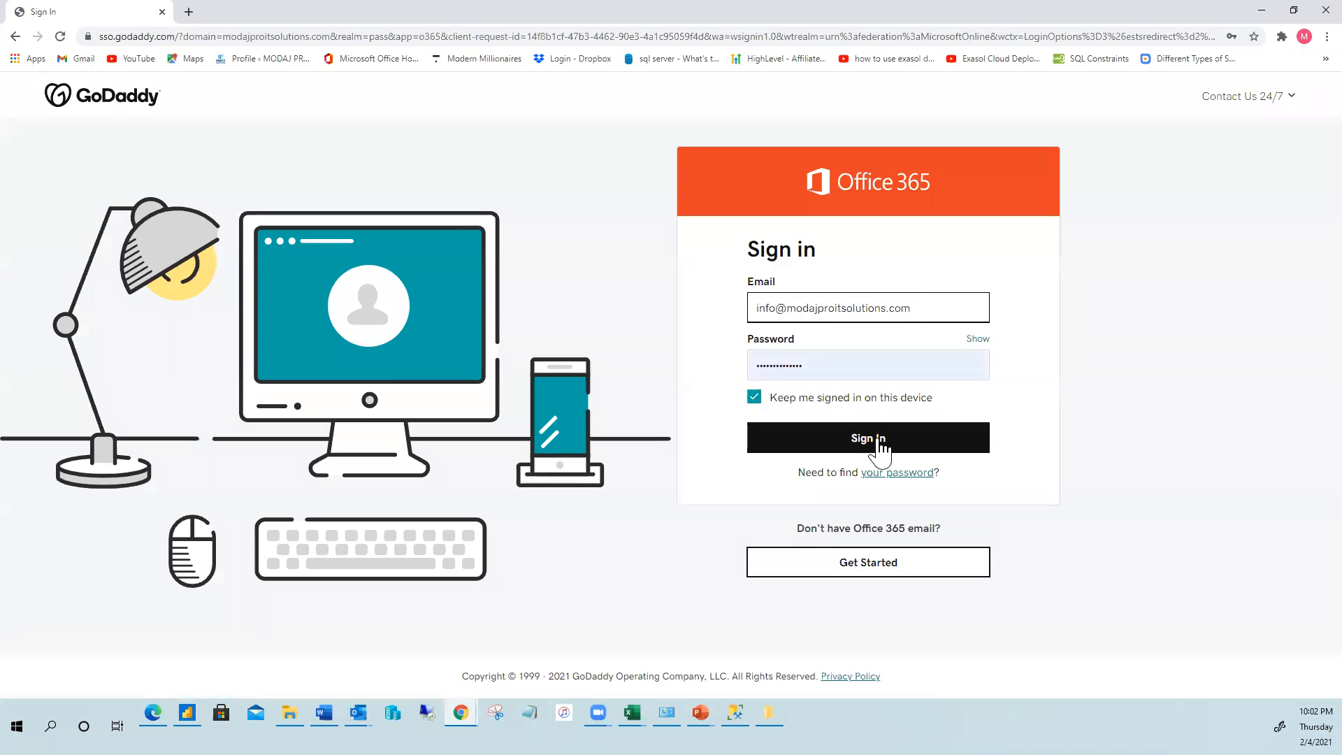
click(877, 446)
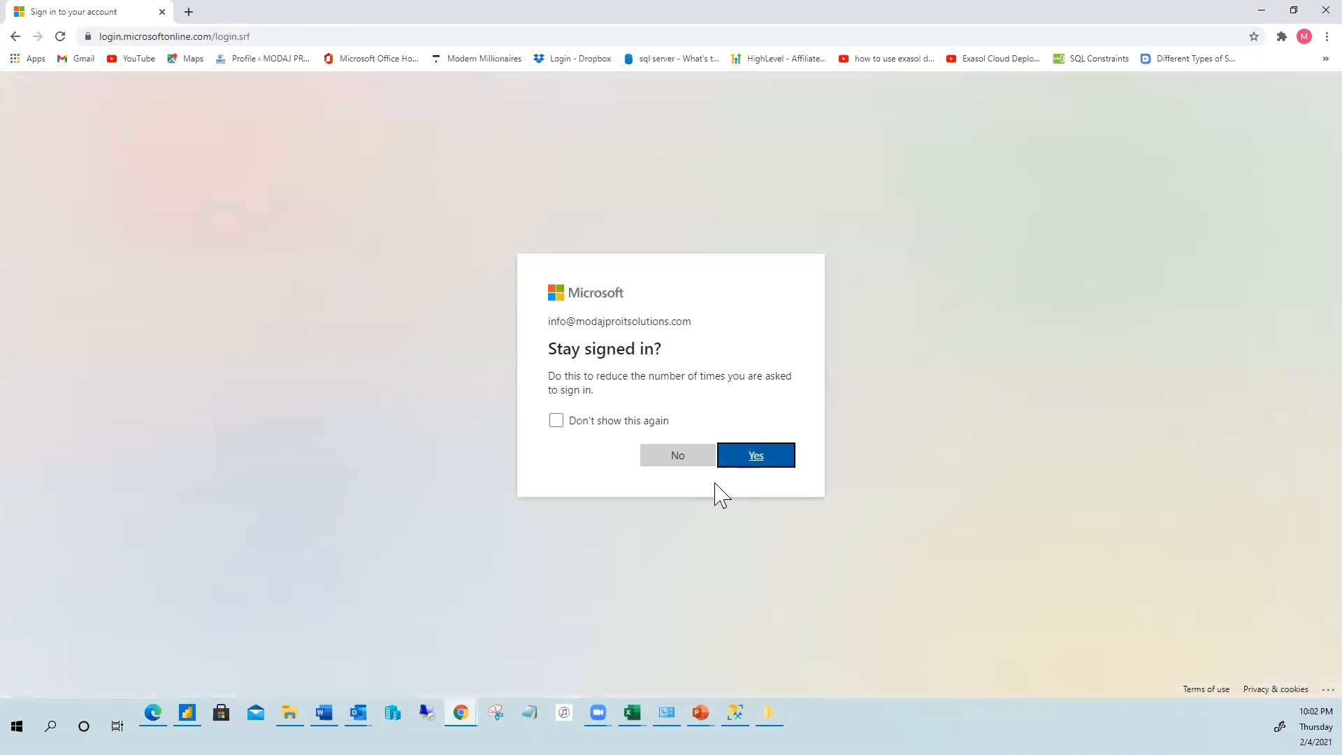
click(761, 458)
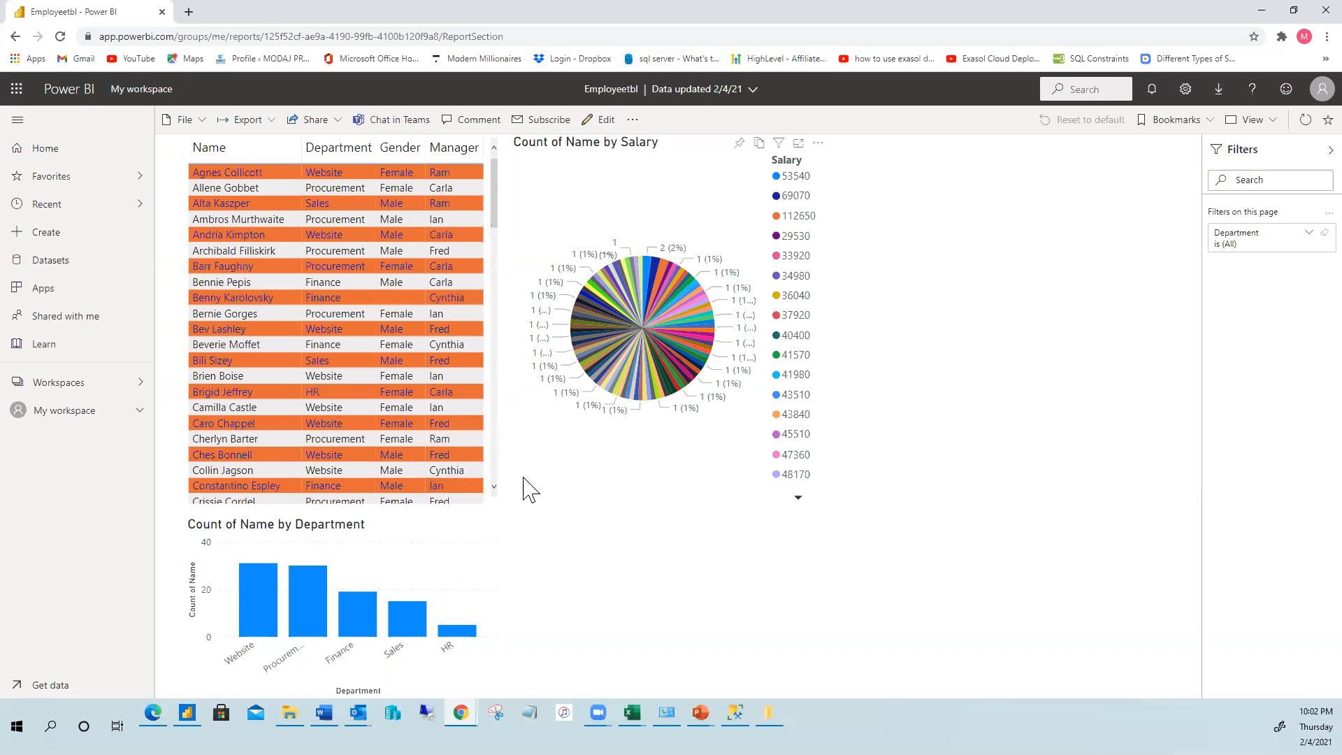
Try sharing the published report and subscribing to it, declining the Power BI Pro upgrade each time
click(318, 125)
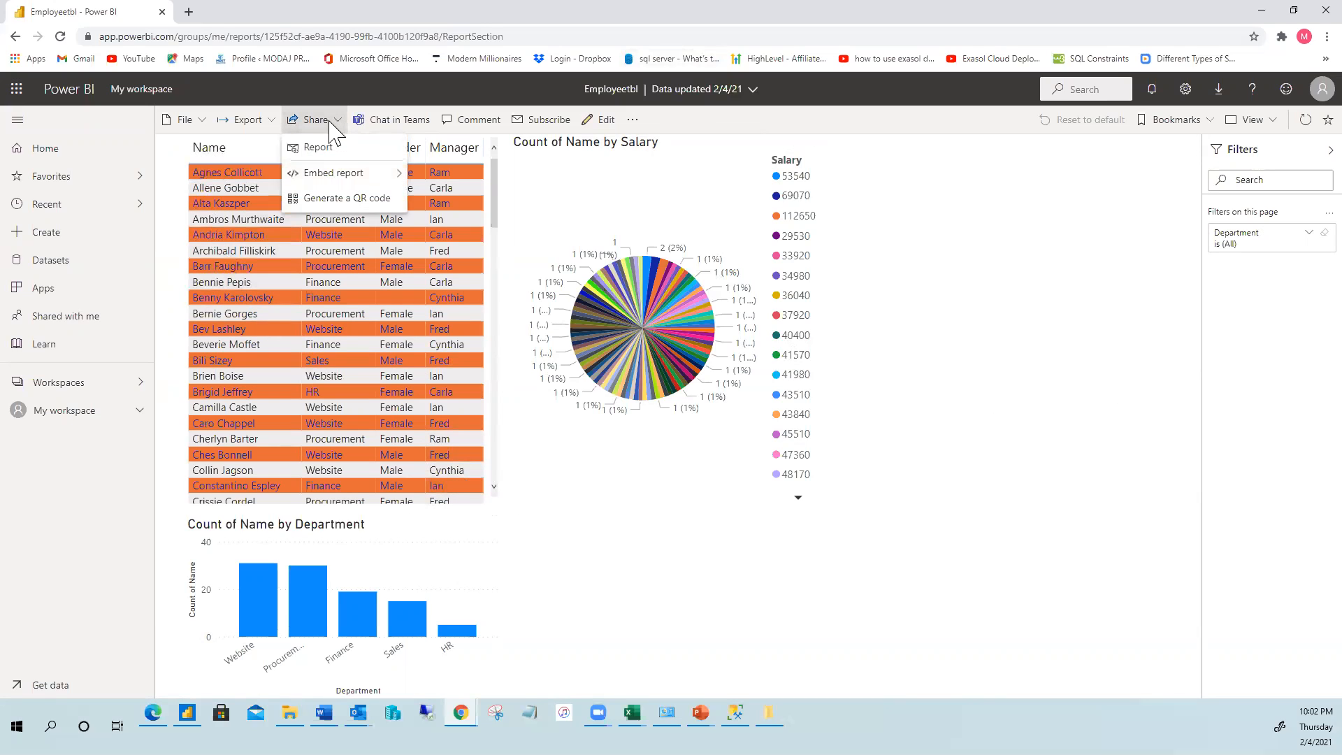
click(318, 148)
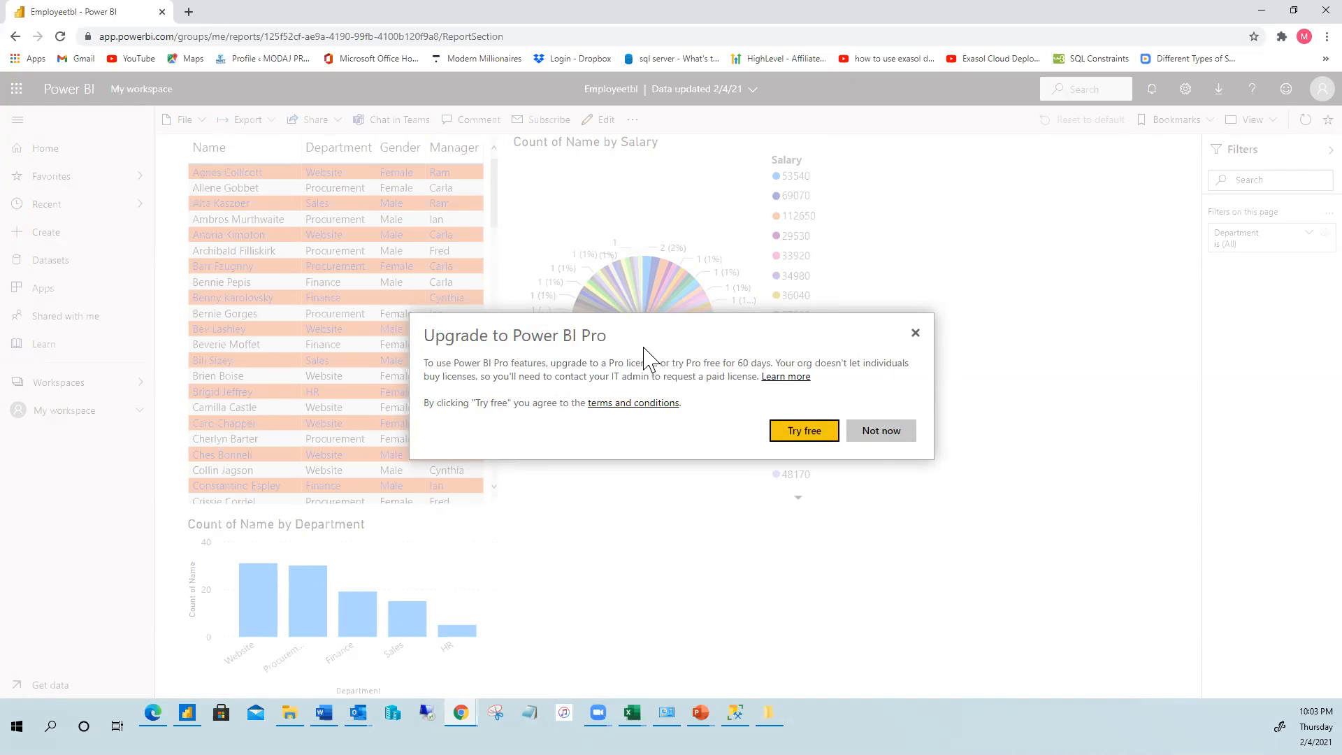
click(890, 434)
click(887, 440)
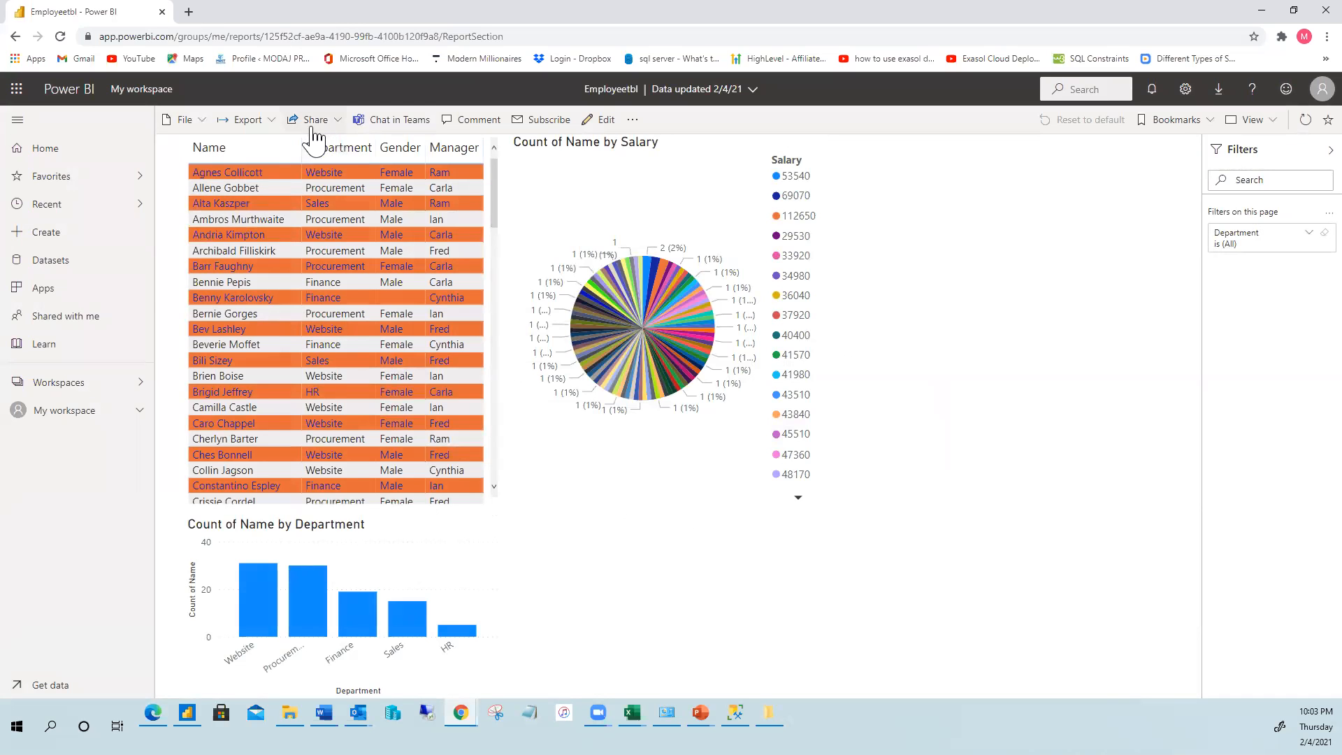
click(543, 120)
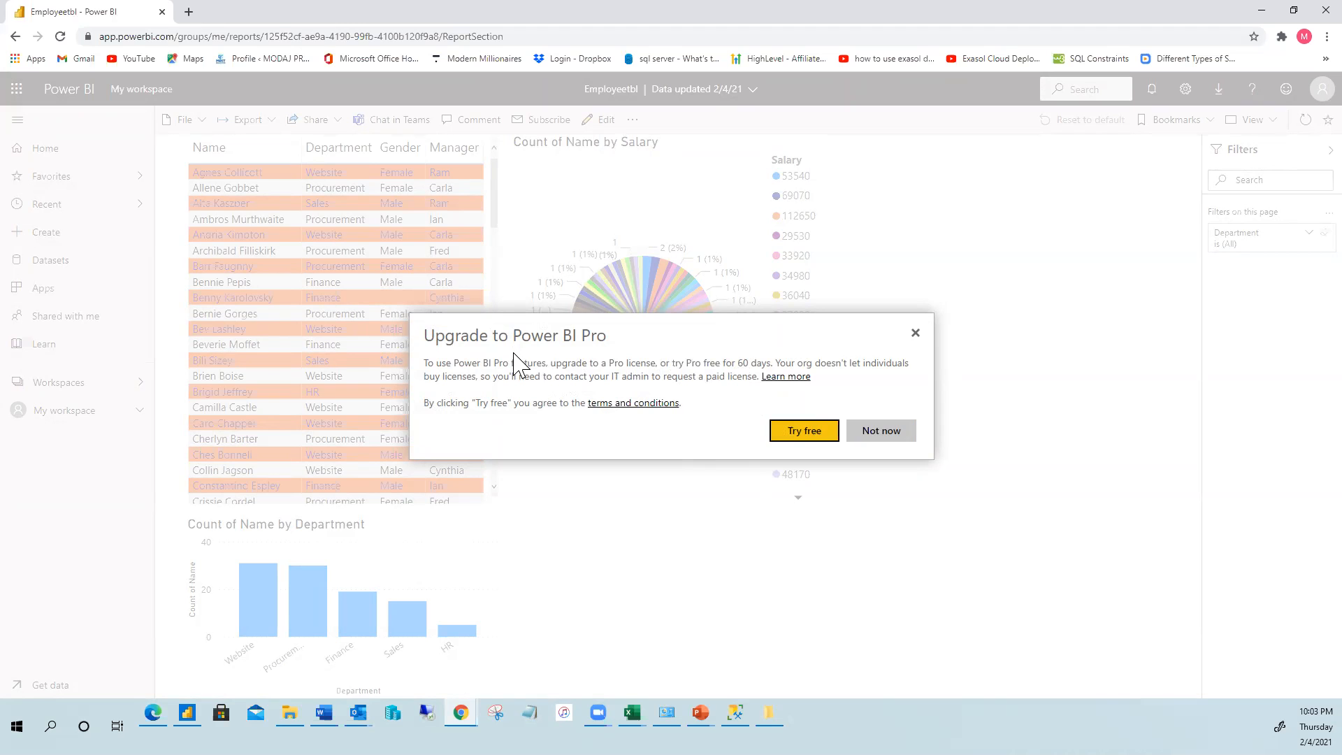
click(882, 434)
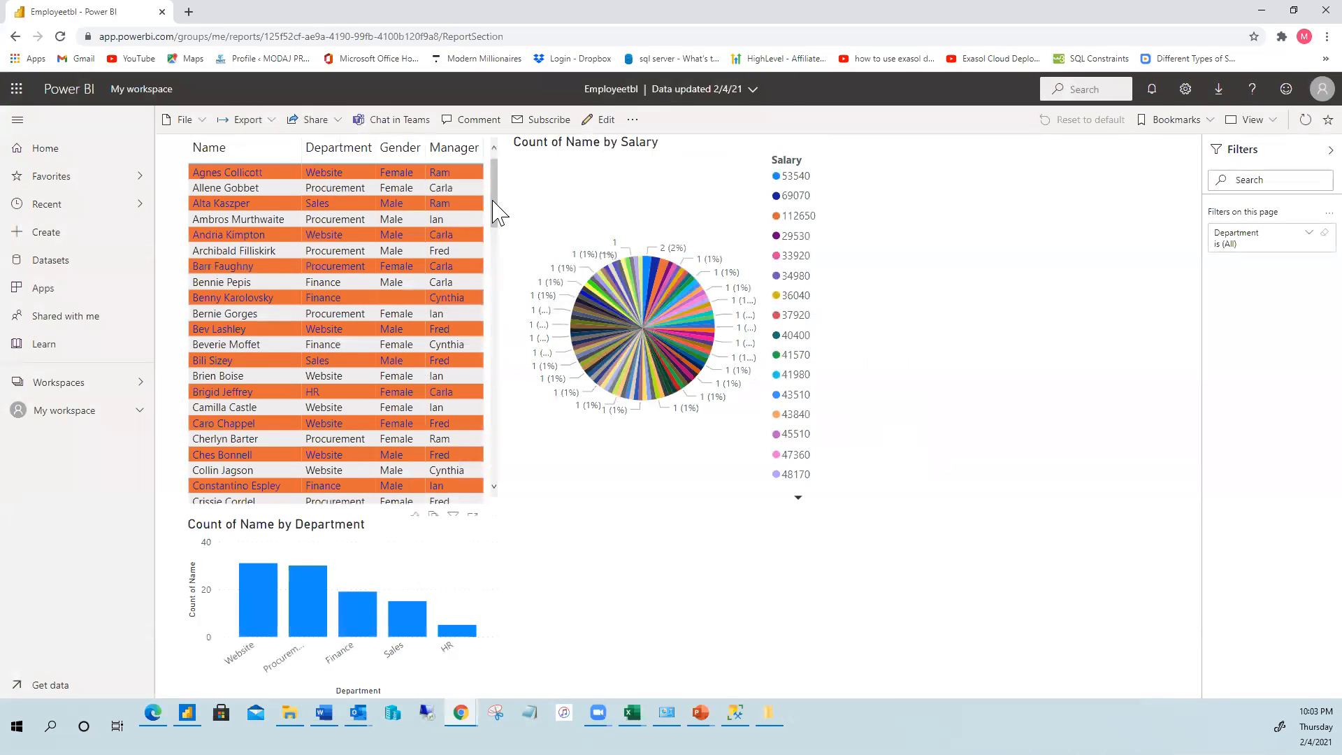
Check the report's Teams chat and export options, closing both without using them
click(395, 126)
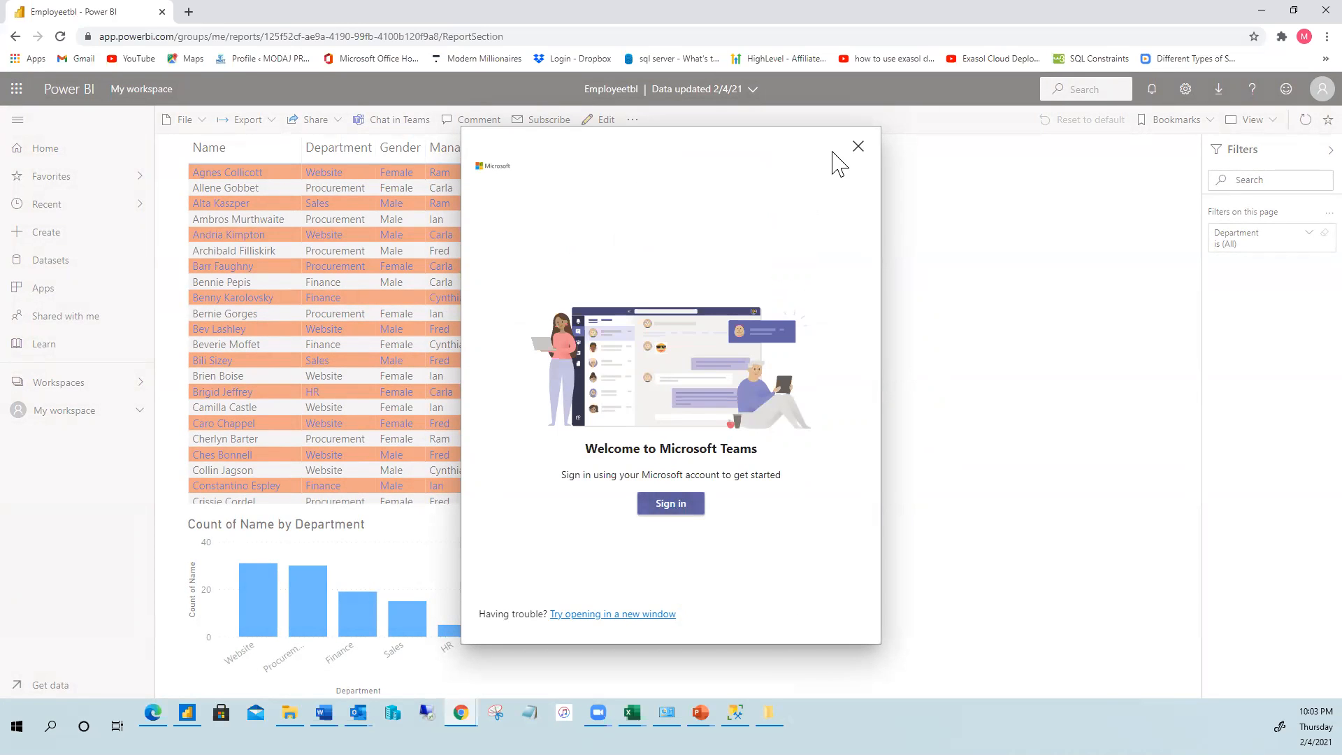
click(858, 147)
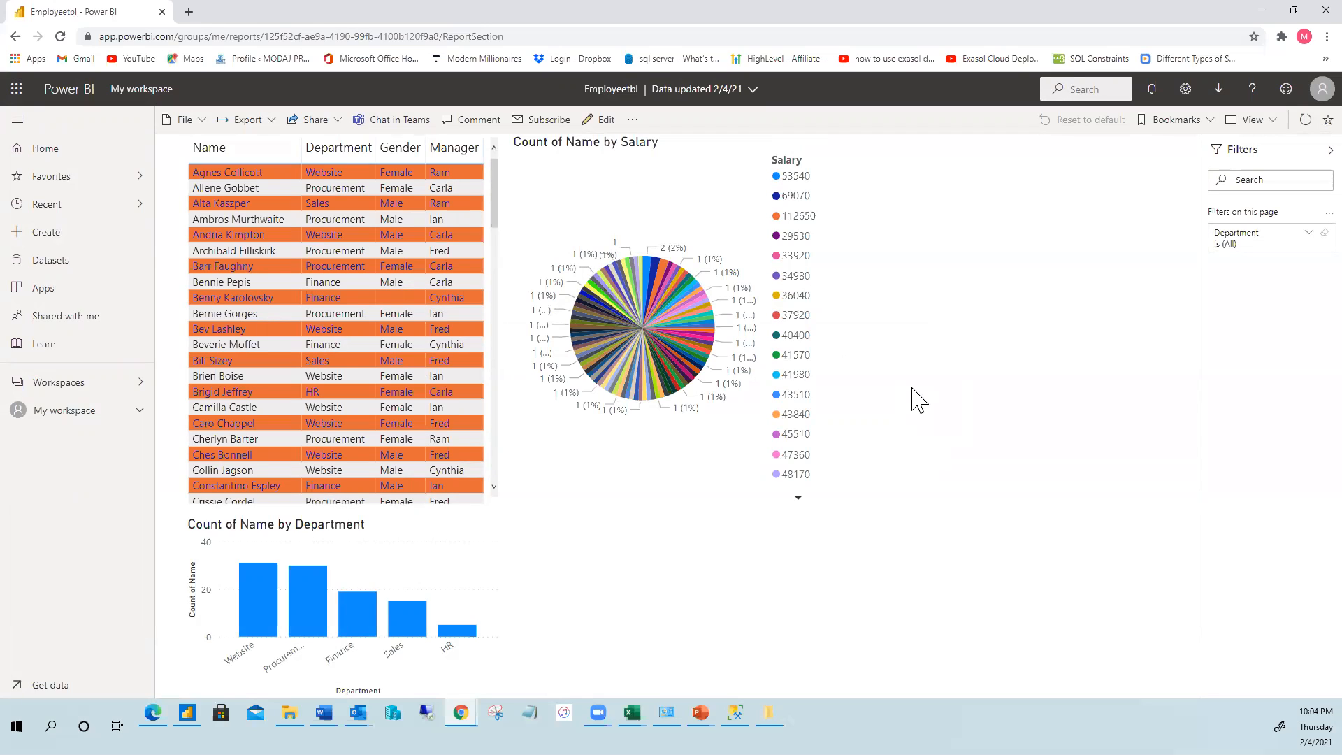
click(278, 130)
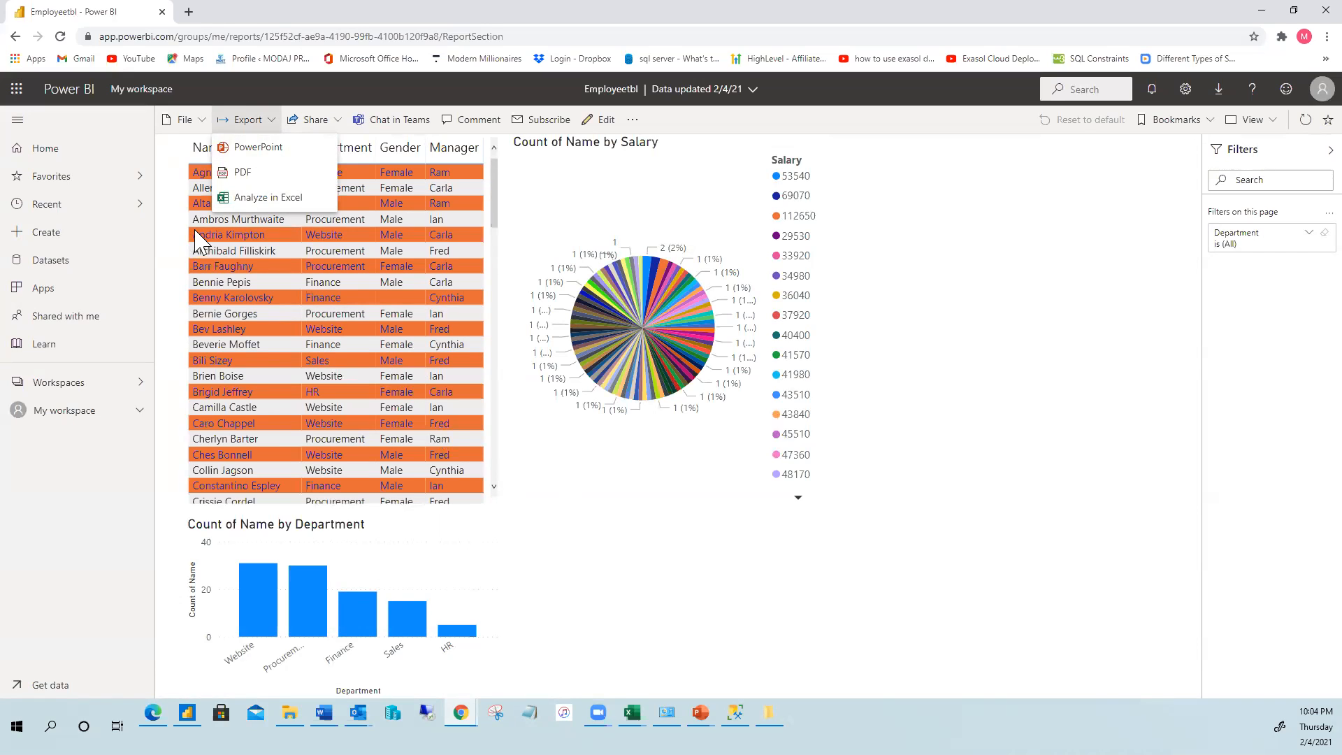
click(599, 487)
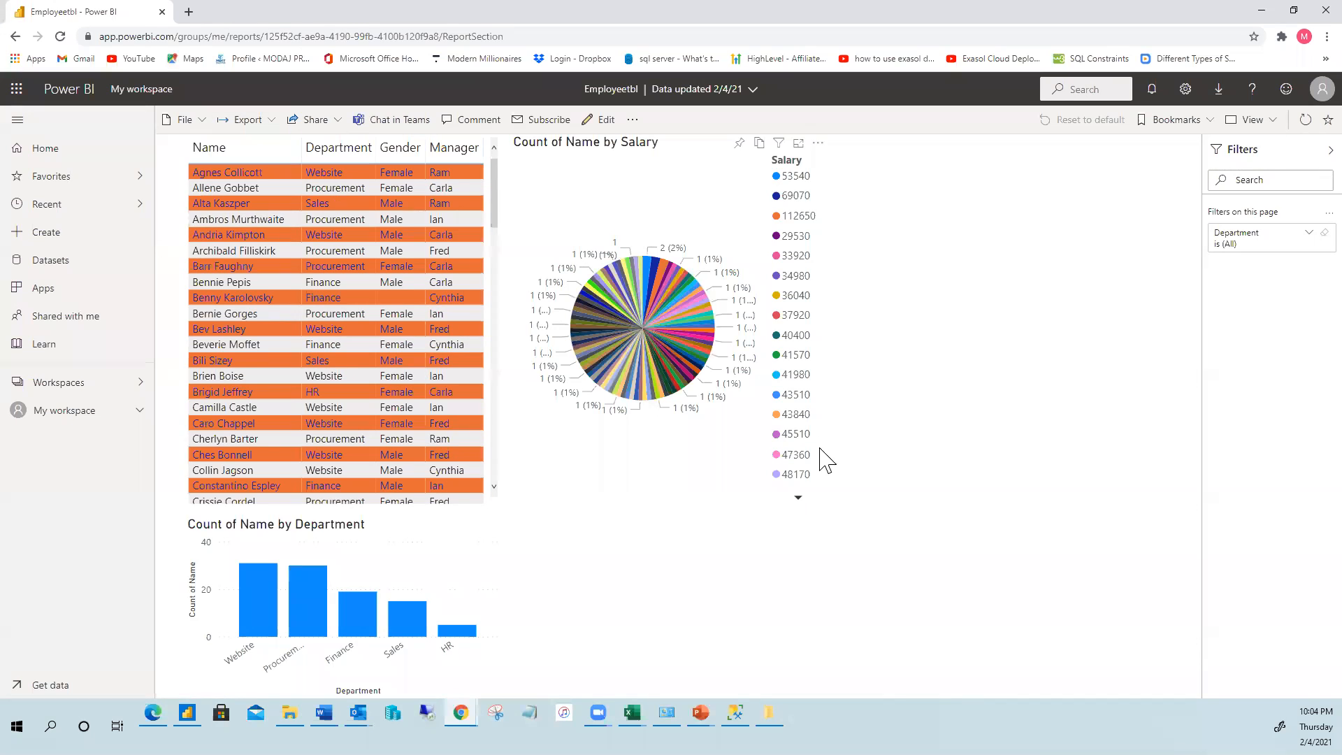
click(638, 497)
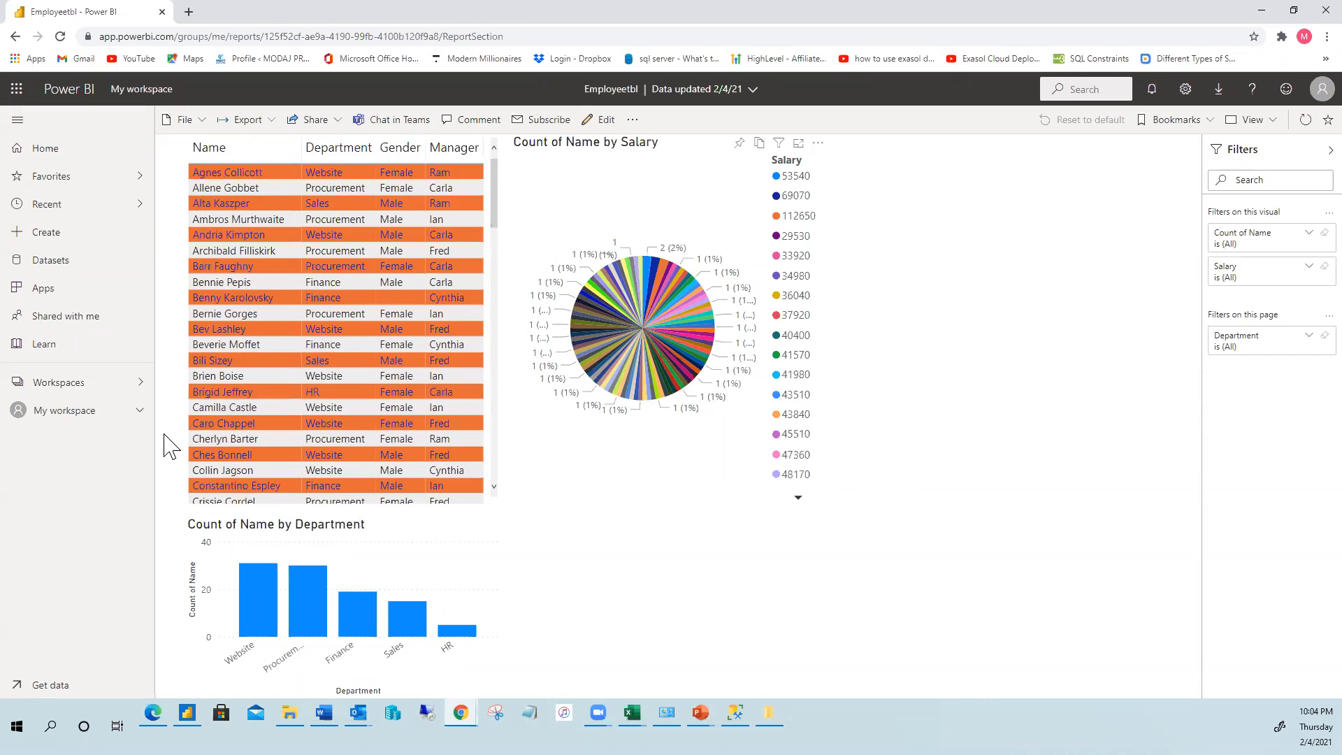
Examine the gateway connection and scheduled refresh settings of the Employeetbl dataset in My workspace, and return to the workspace list
click(130, 414)
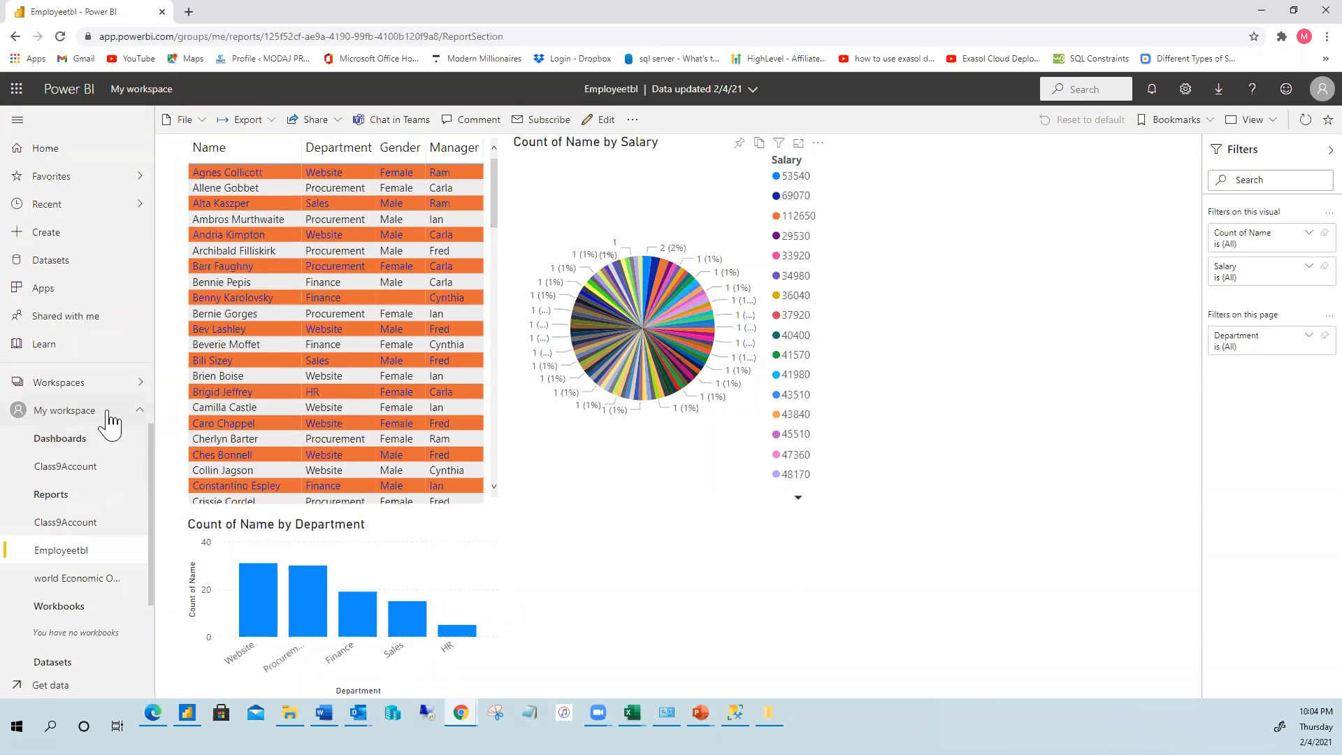
click(70, 410)
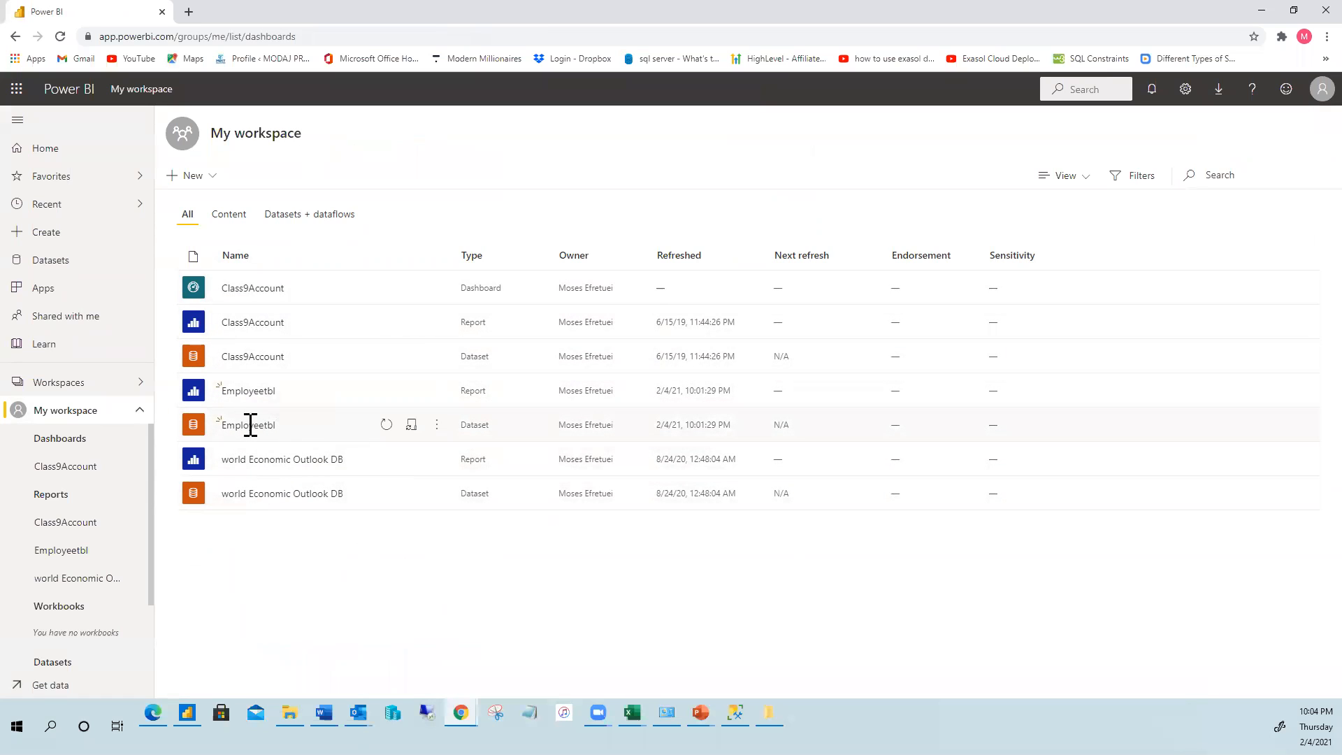
click(411, 428)
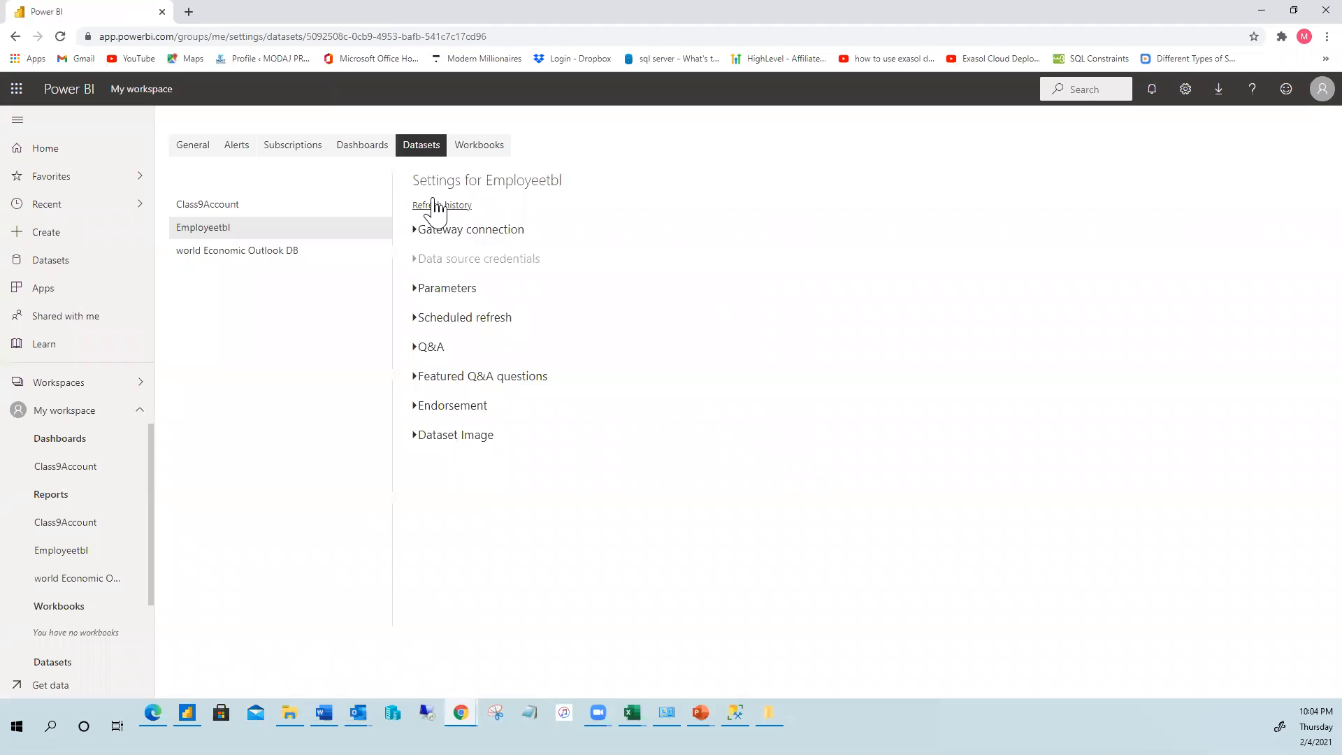
click(418, 230)
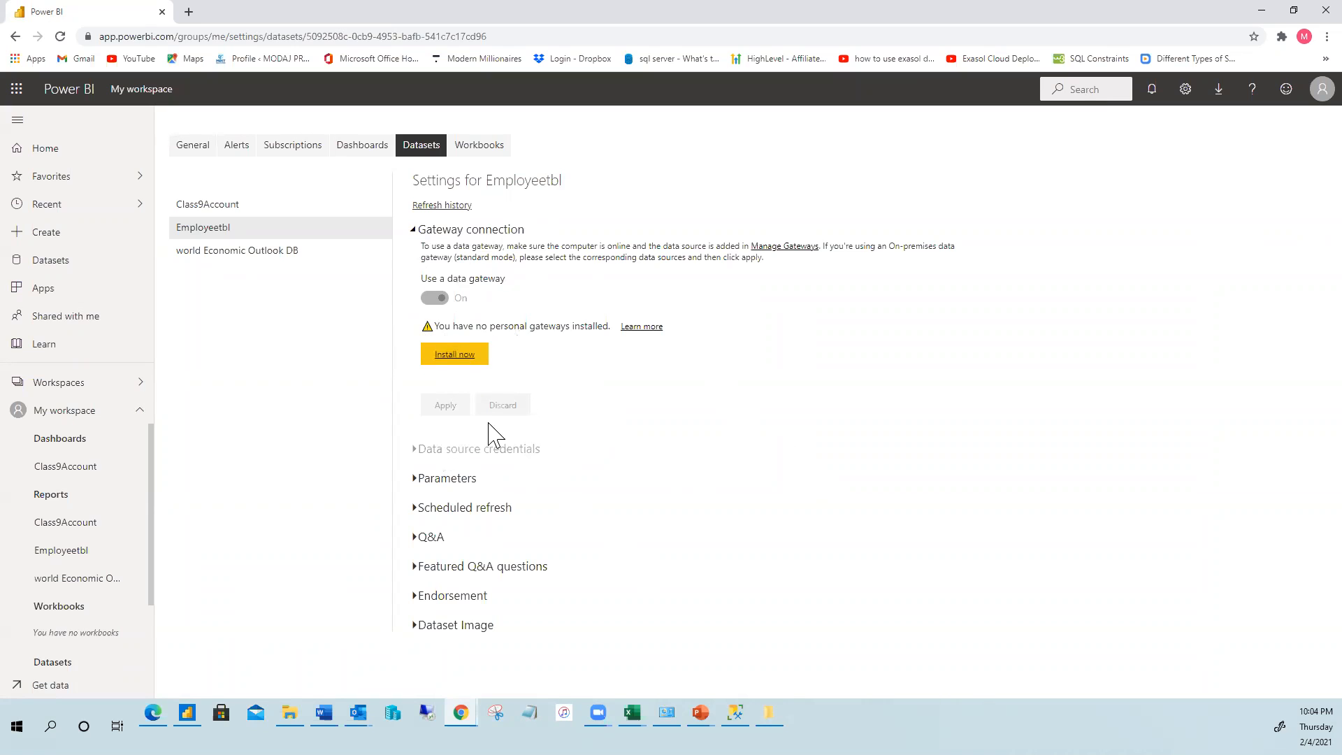
click(416, 230)
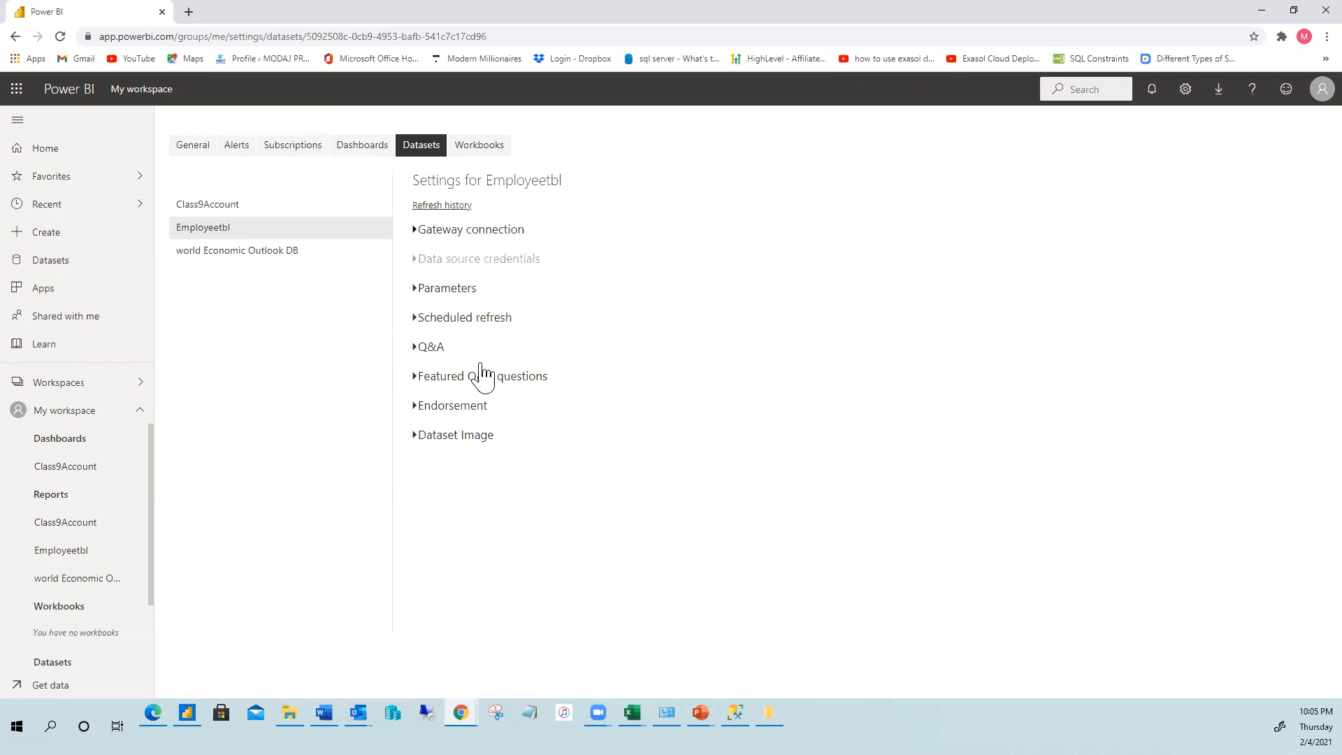
click(417, 318)
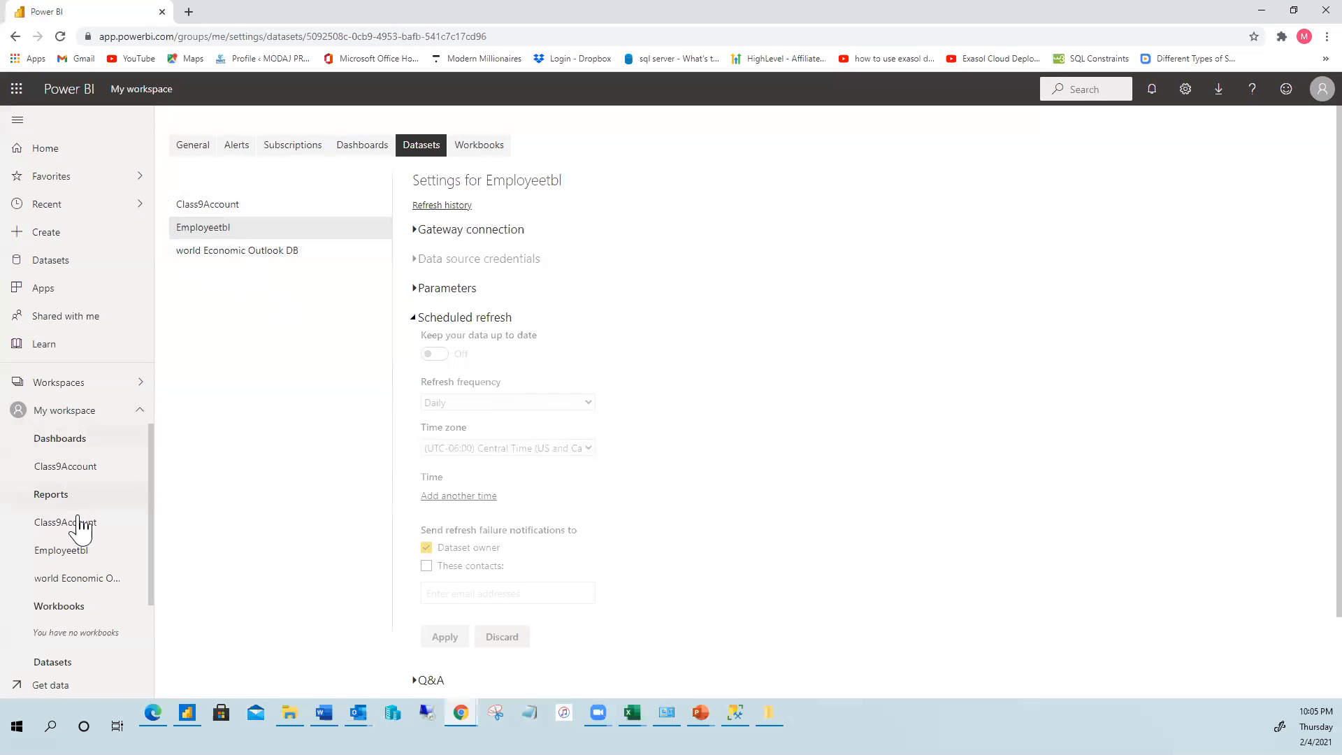
click(52, 414)
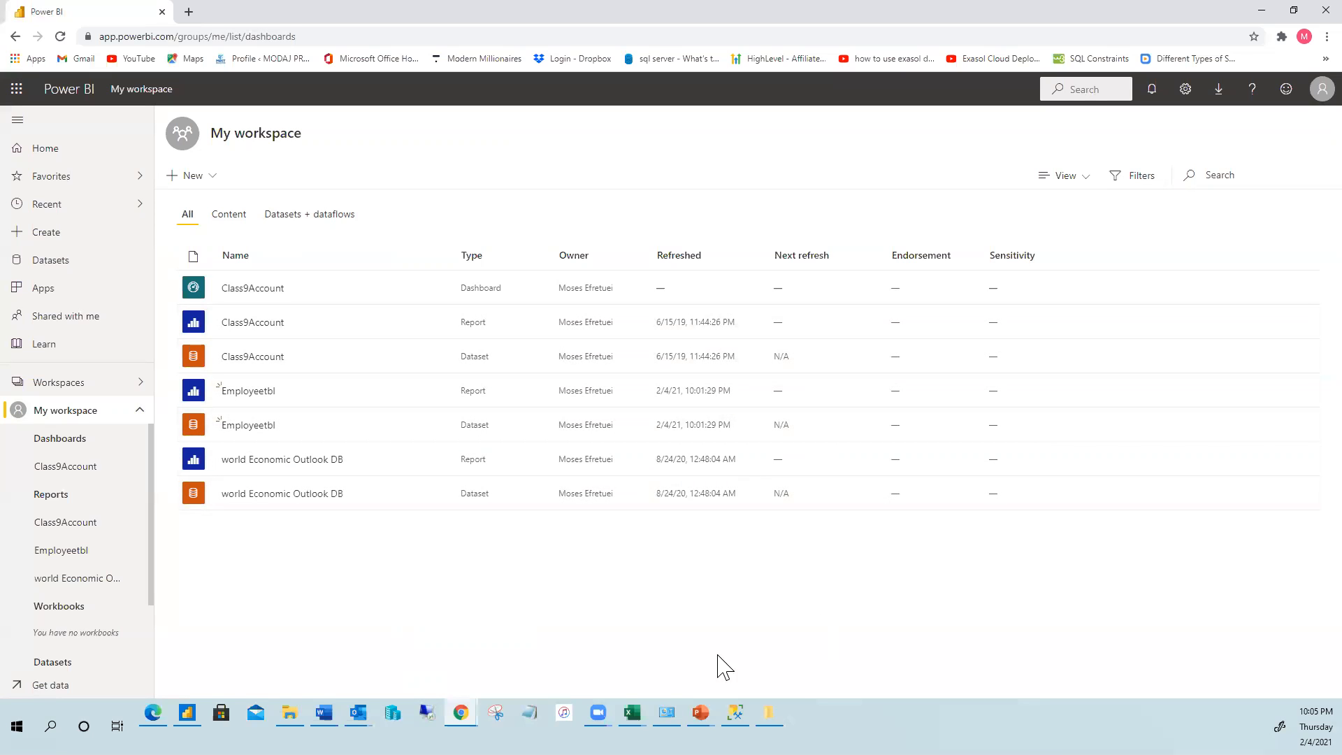
Switch to the PowerPoint presentation Overview of Power Bi_part1.pptx
click(701, 713)
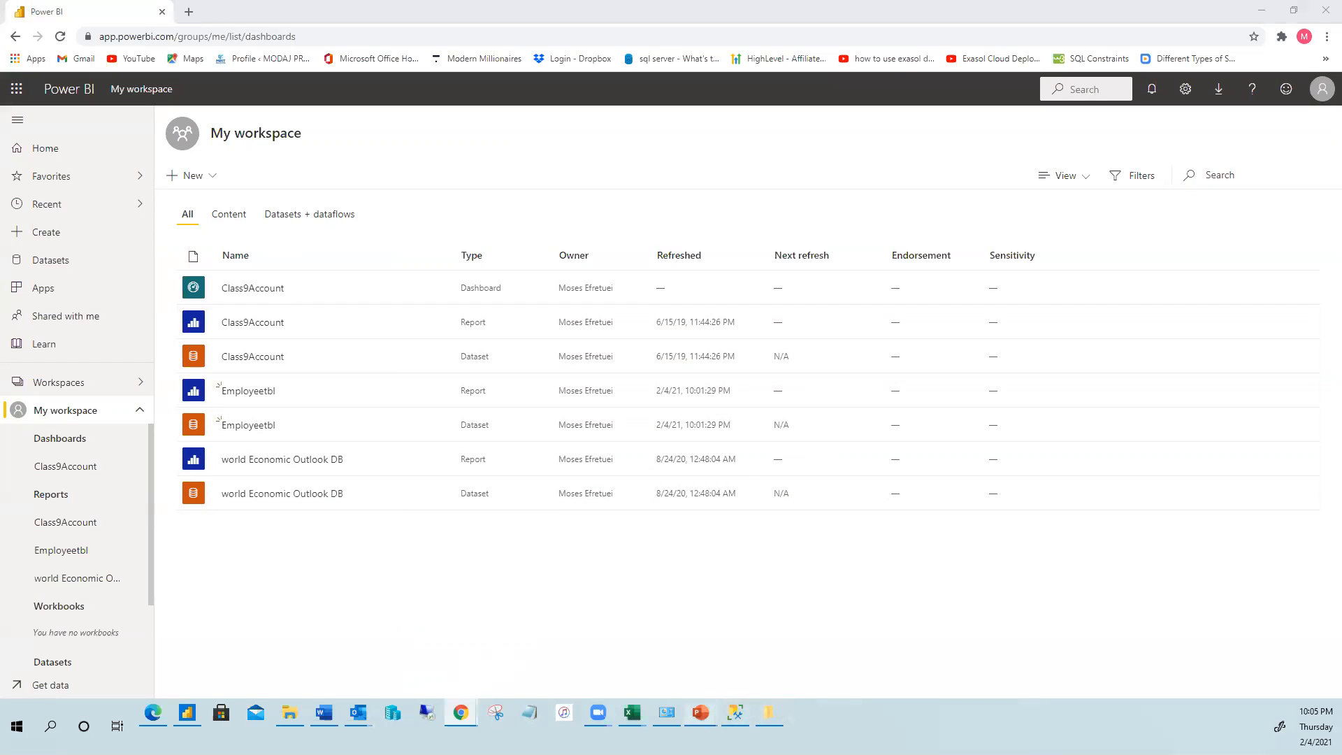
click(646, 665)
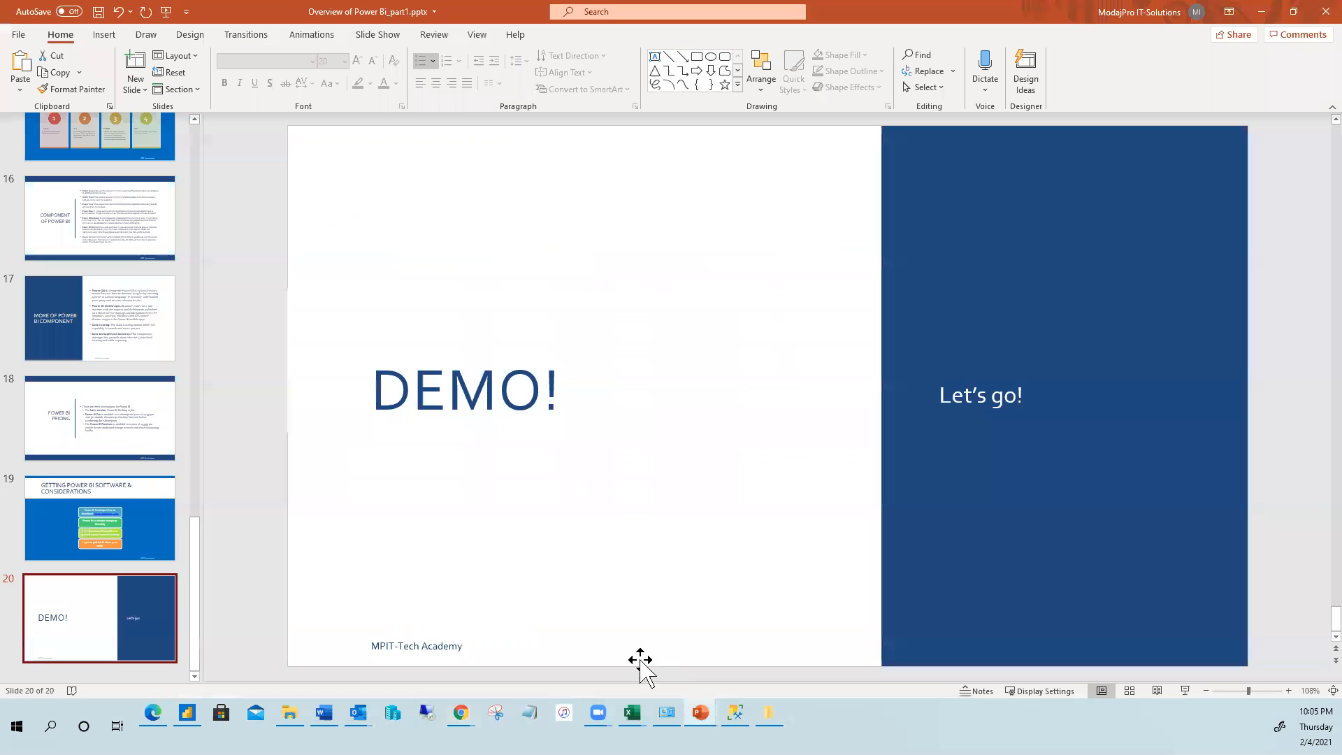